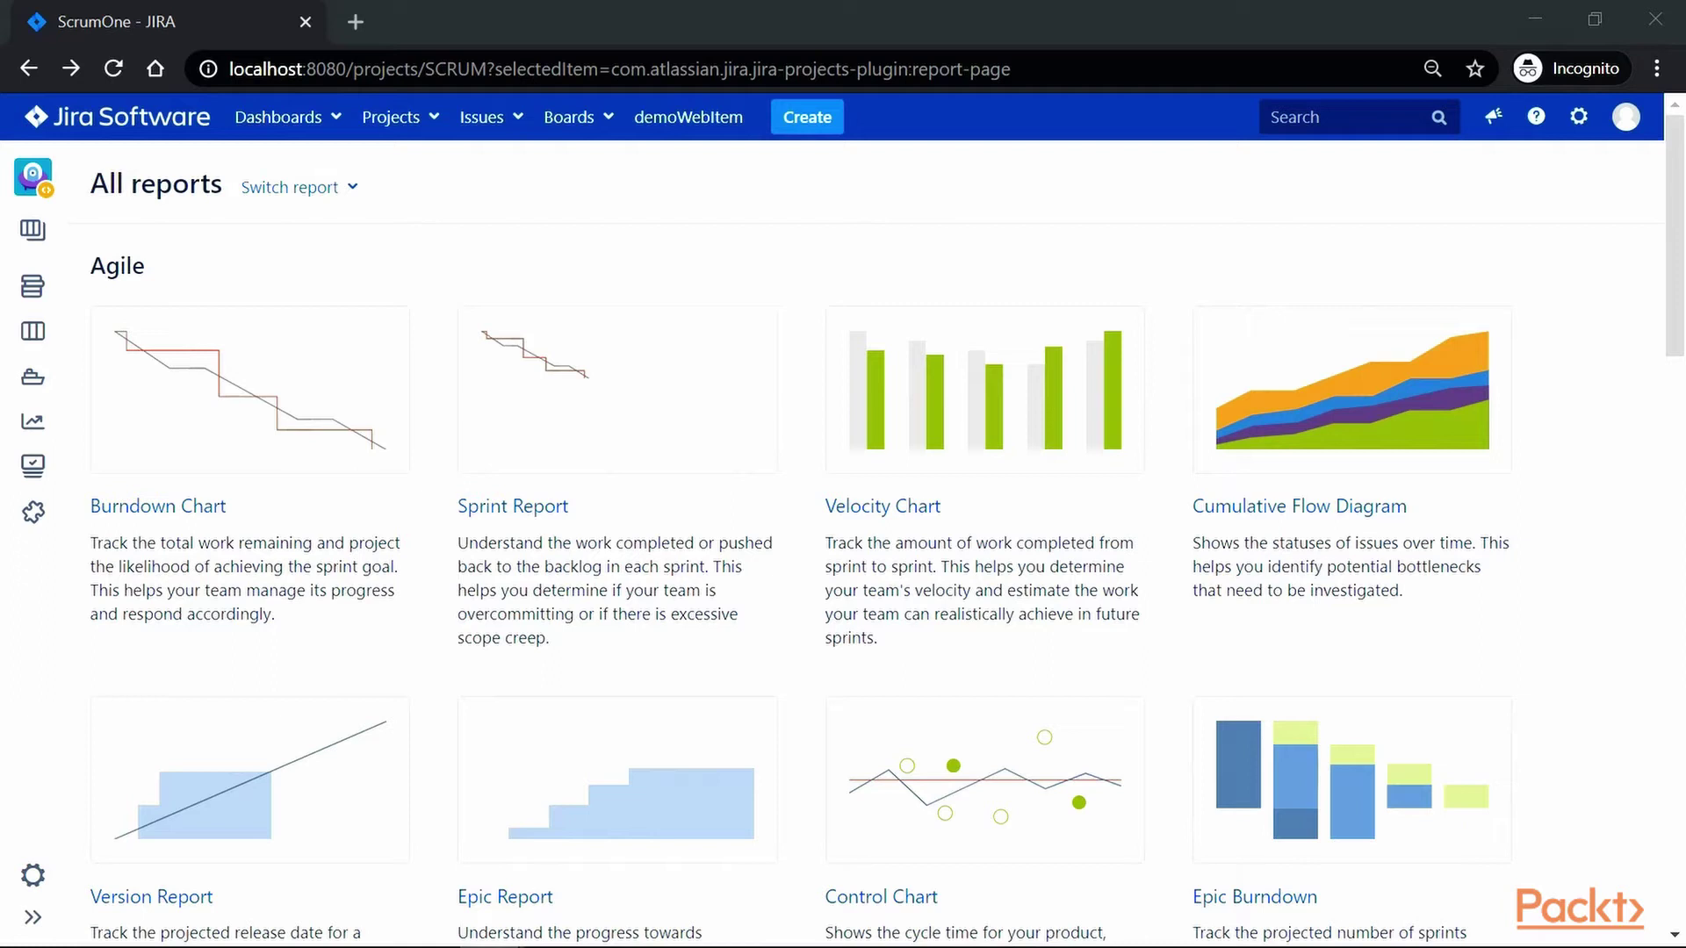
Expand ScrumOne's project sidebar next to its All reports page from the Projects menu.
click(434, 132)
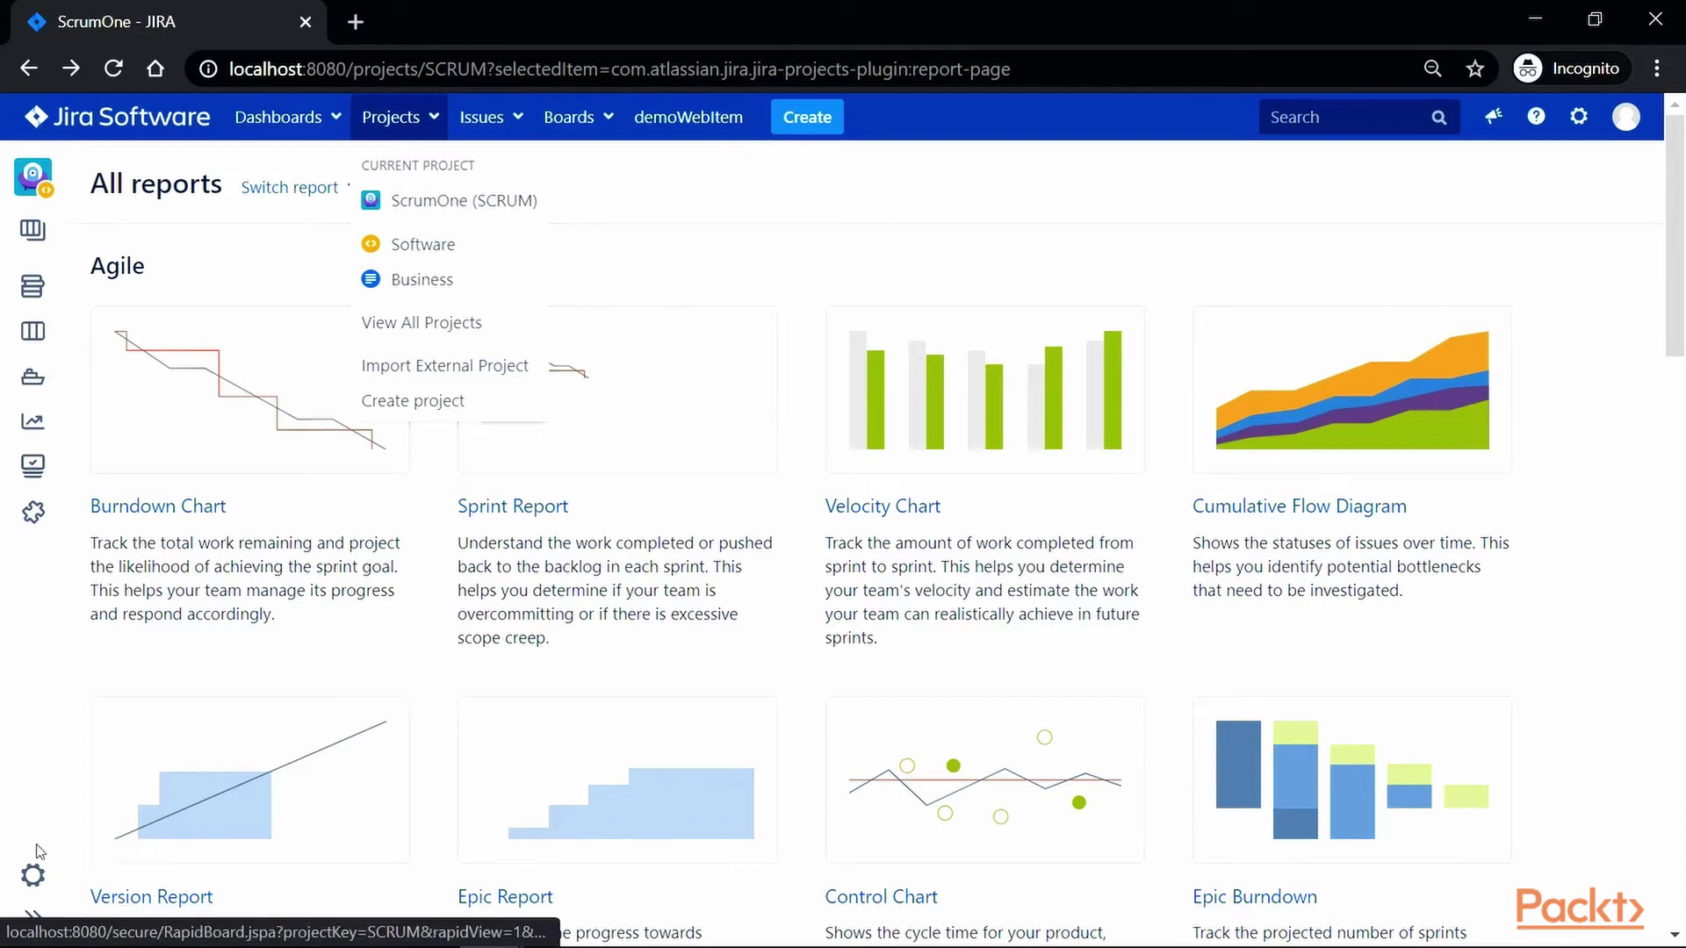
click(36, 919)
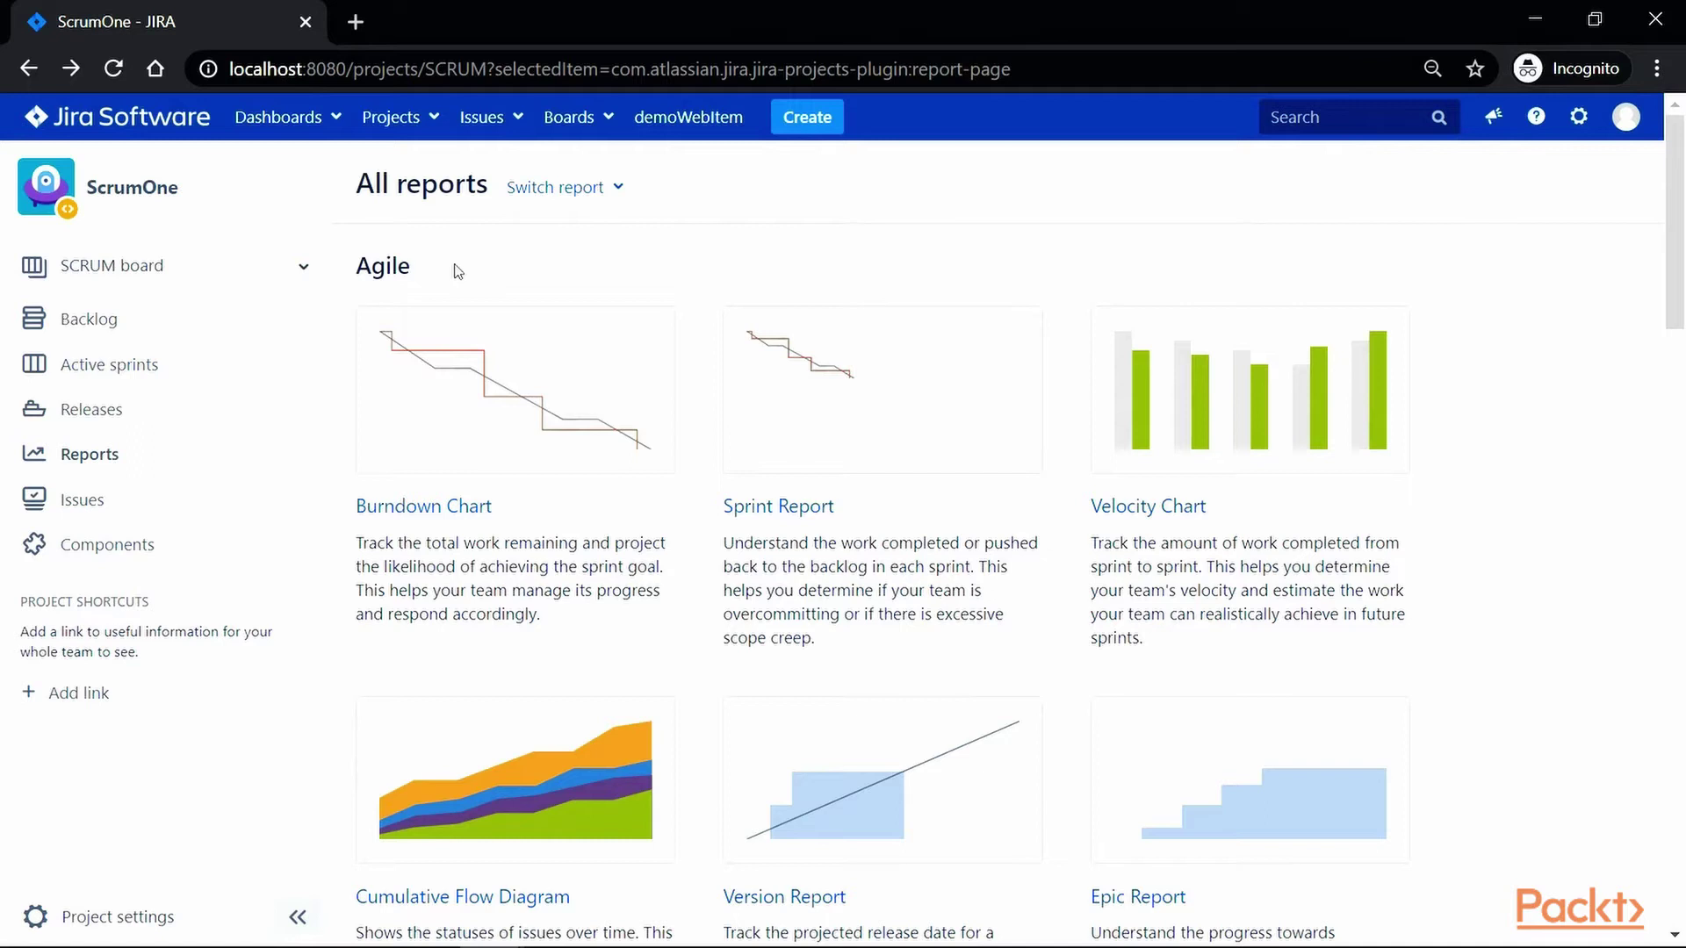
Open the Burndown Chart report and keep Sample Sprint 2 as the sprint.
click(442, 513)
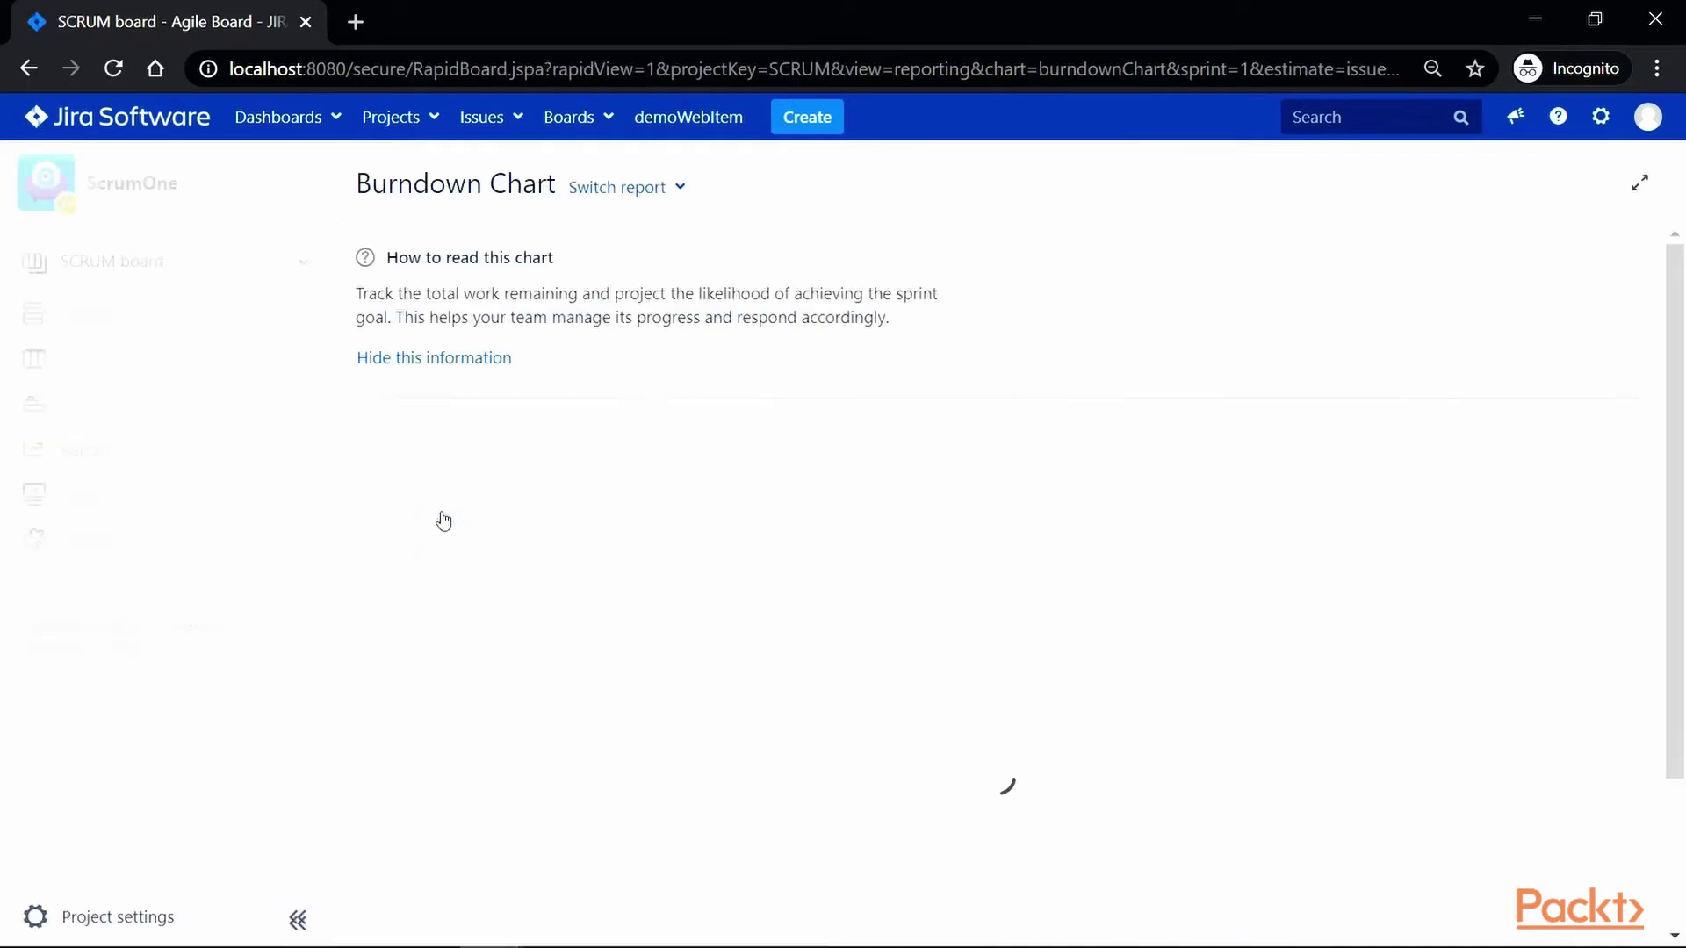
scroll(704, 731, down, 6)
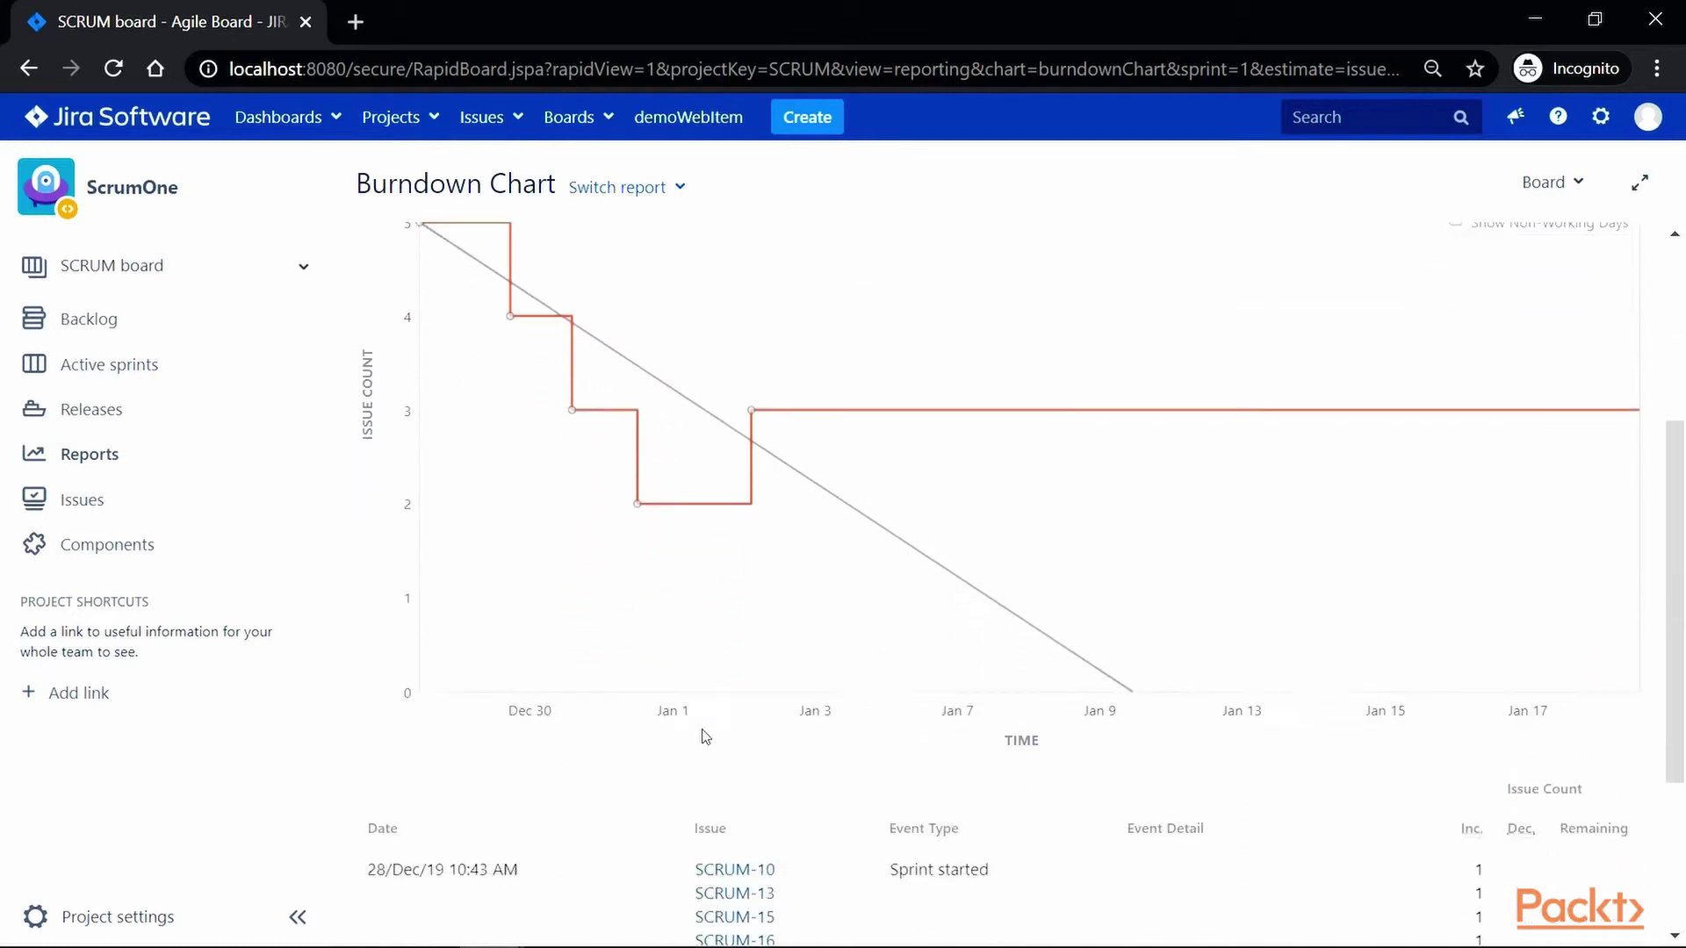
scroll(703, 736, down, 2)
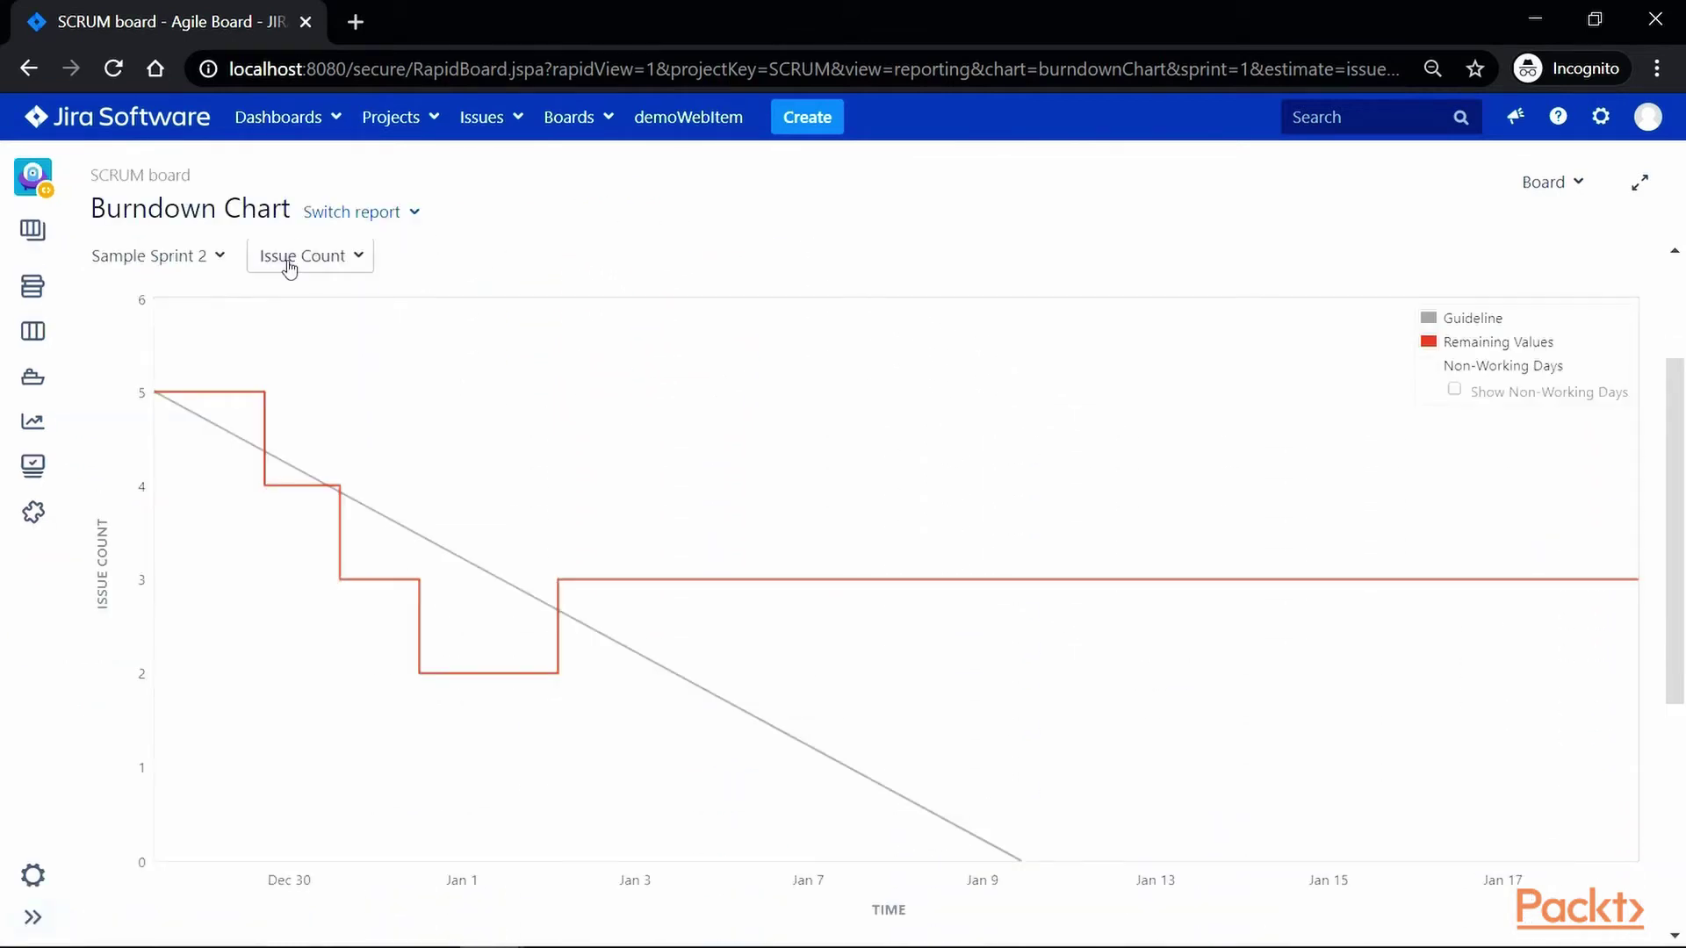
click(222, 268)
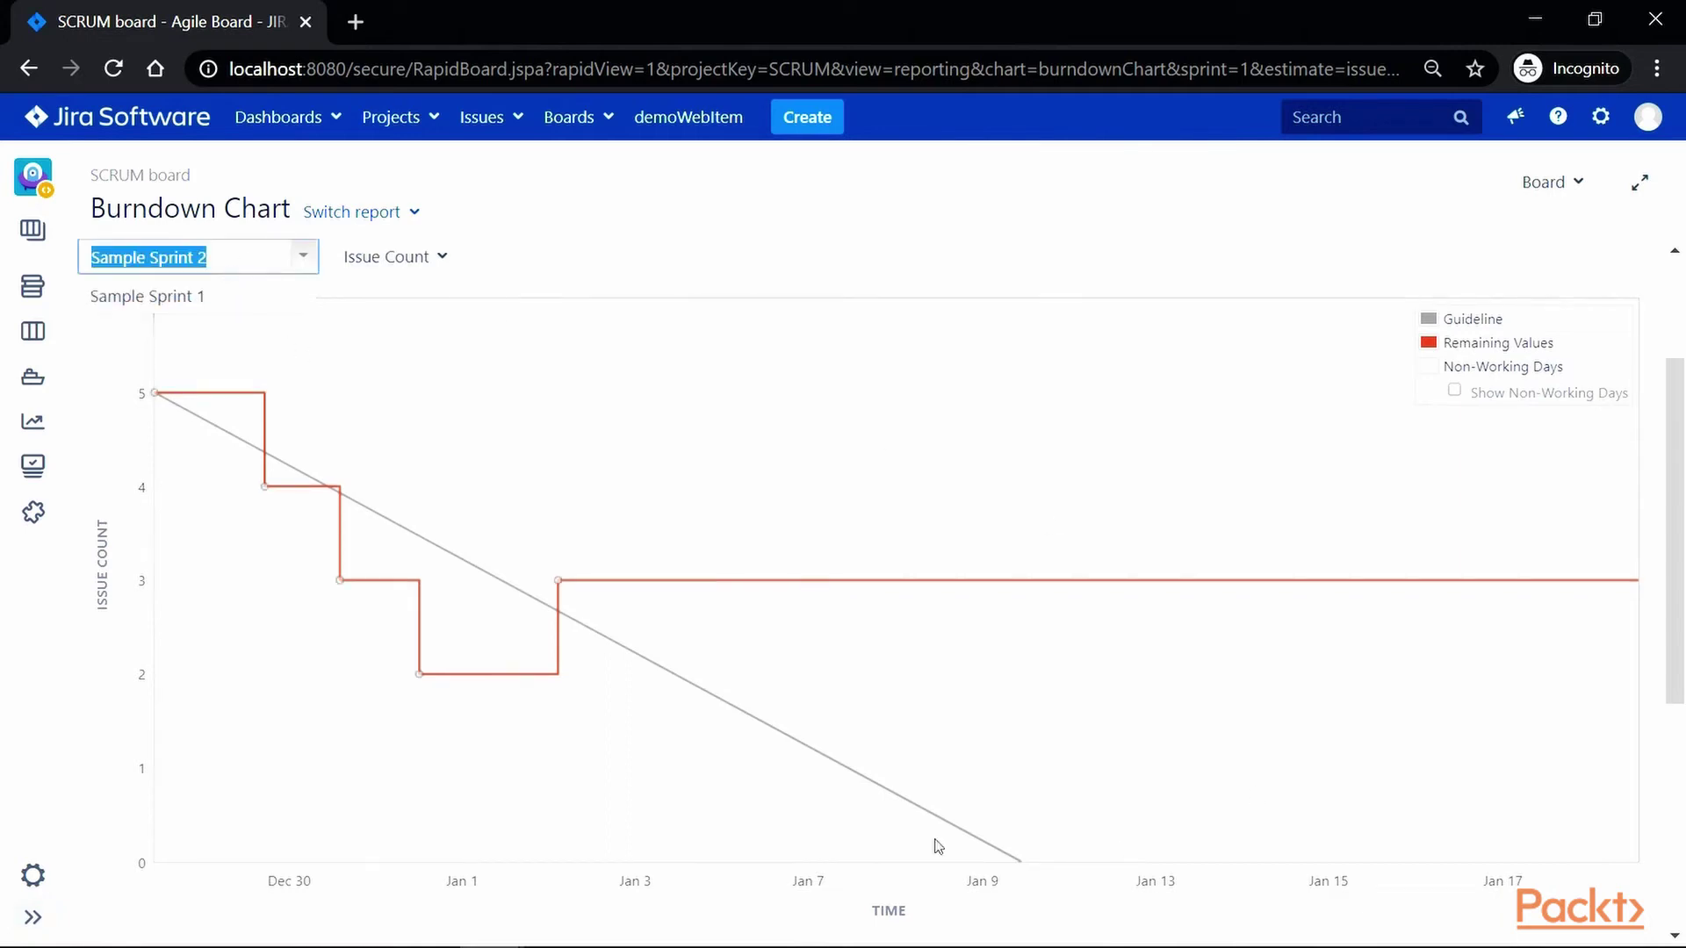
click(936, 909)
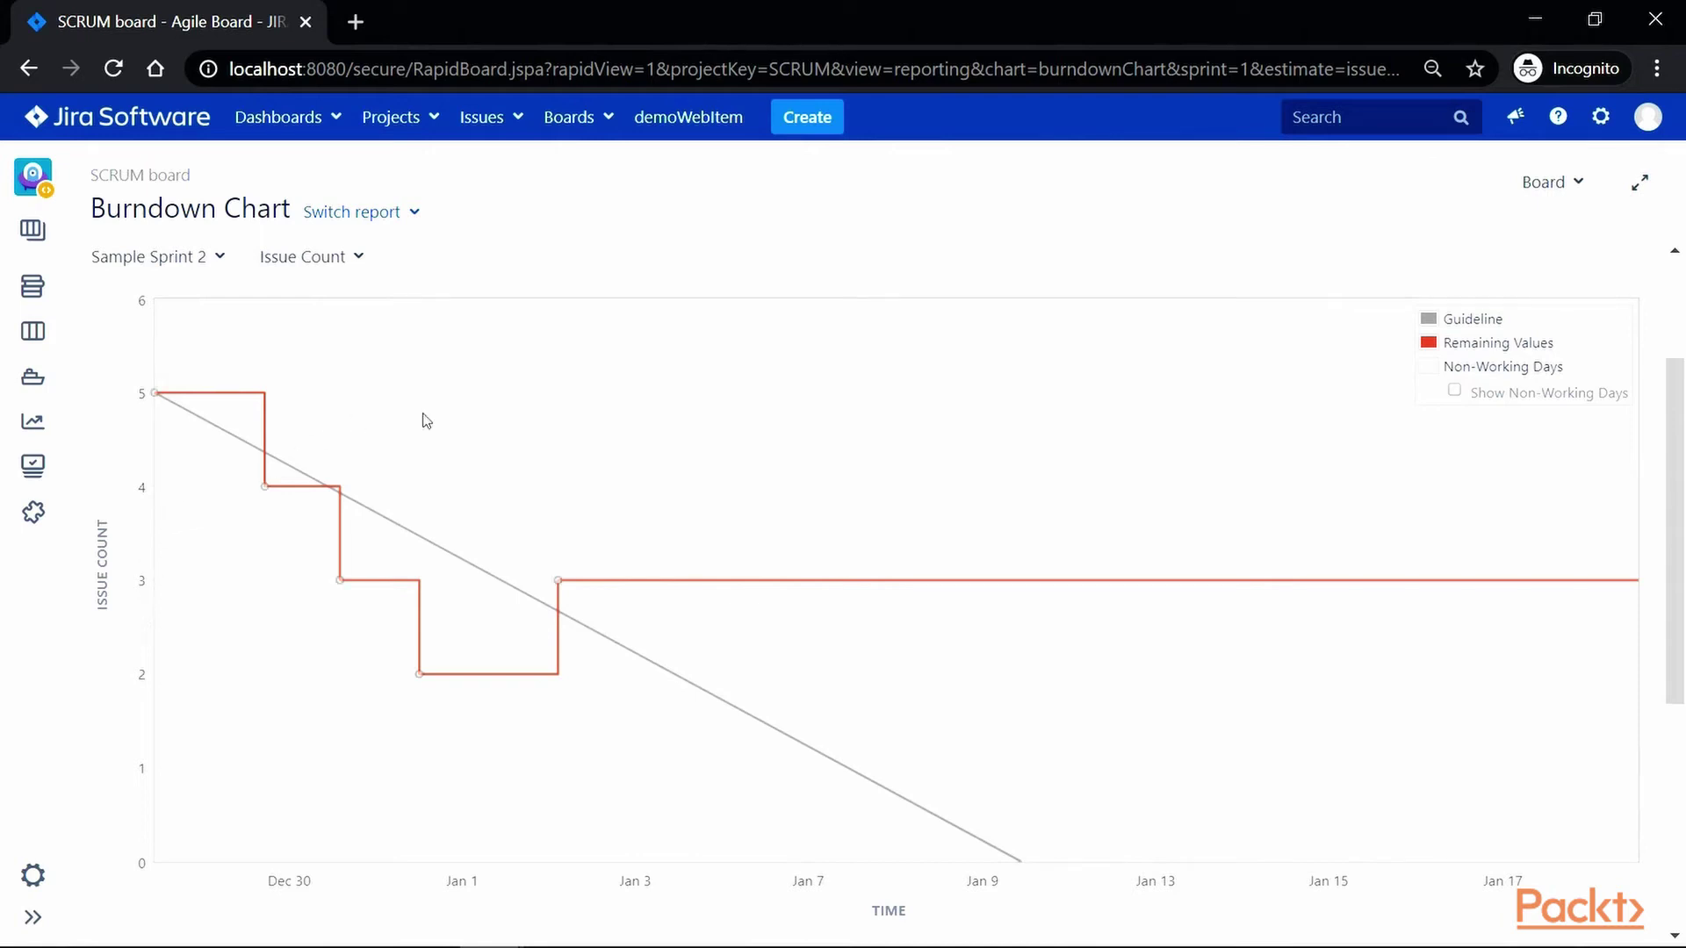
Switch the burndown estimate from Issue Count to Story Points, toggling Show Non-Working Days on and off.
click(360, 257)
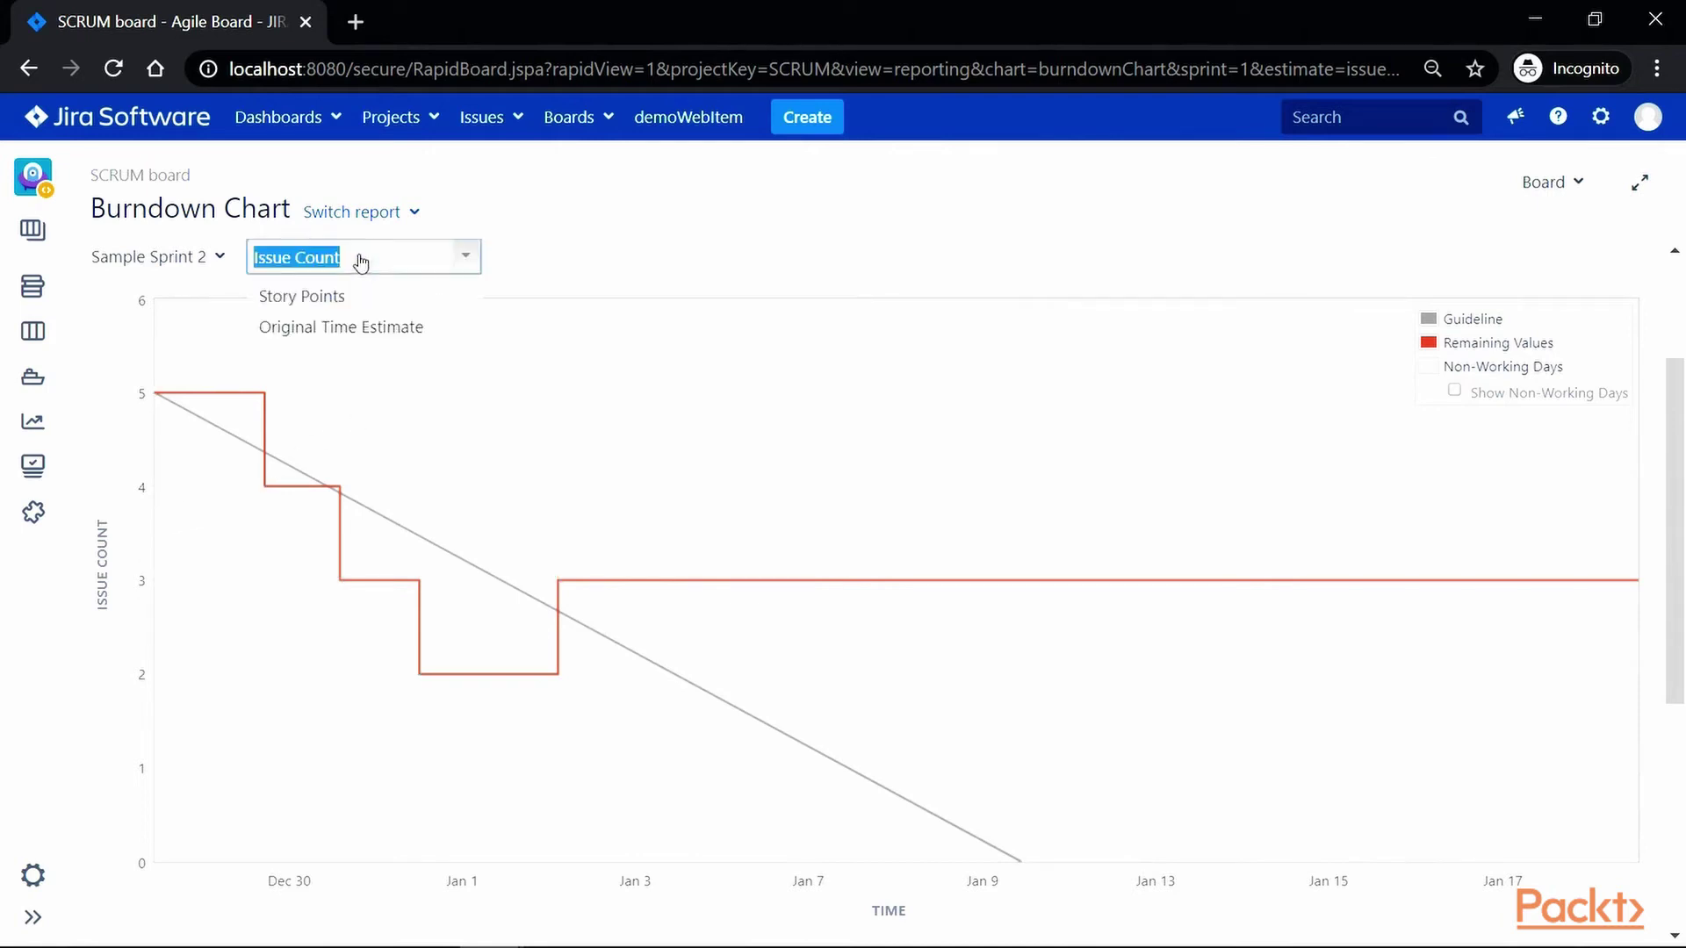
click(291, 297)
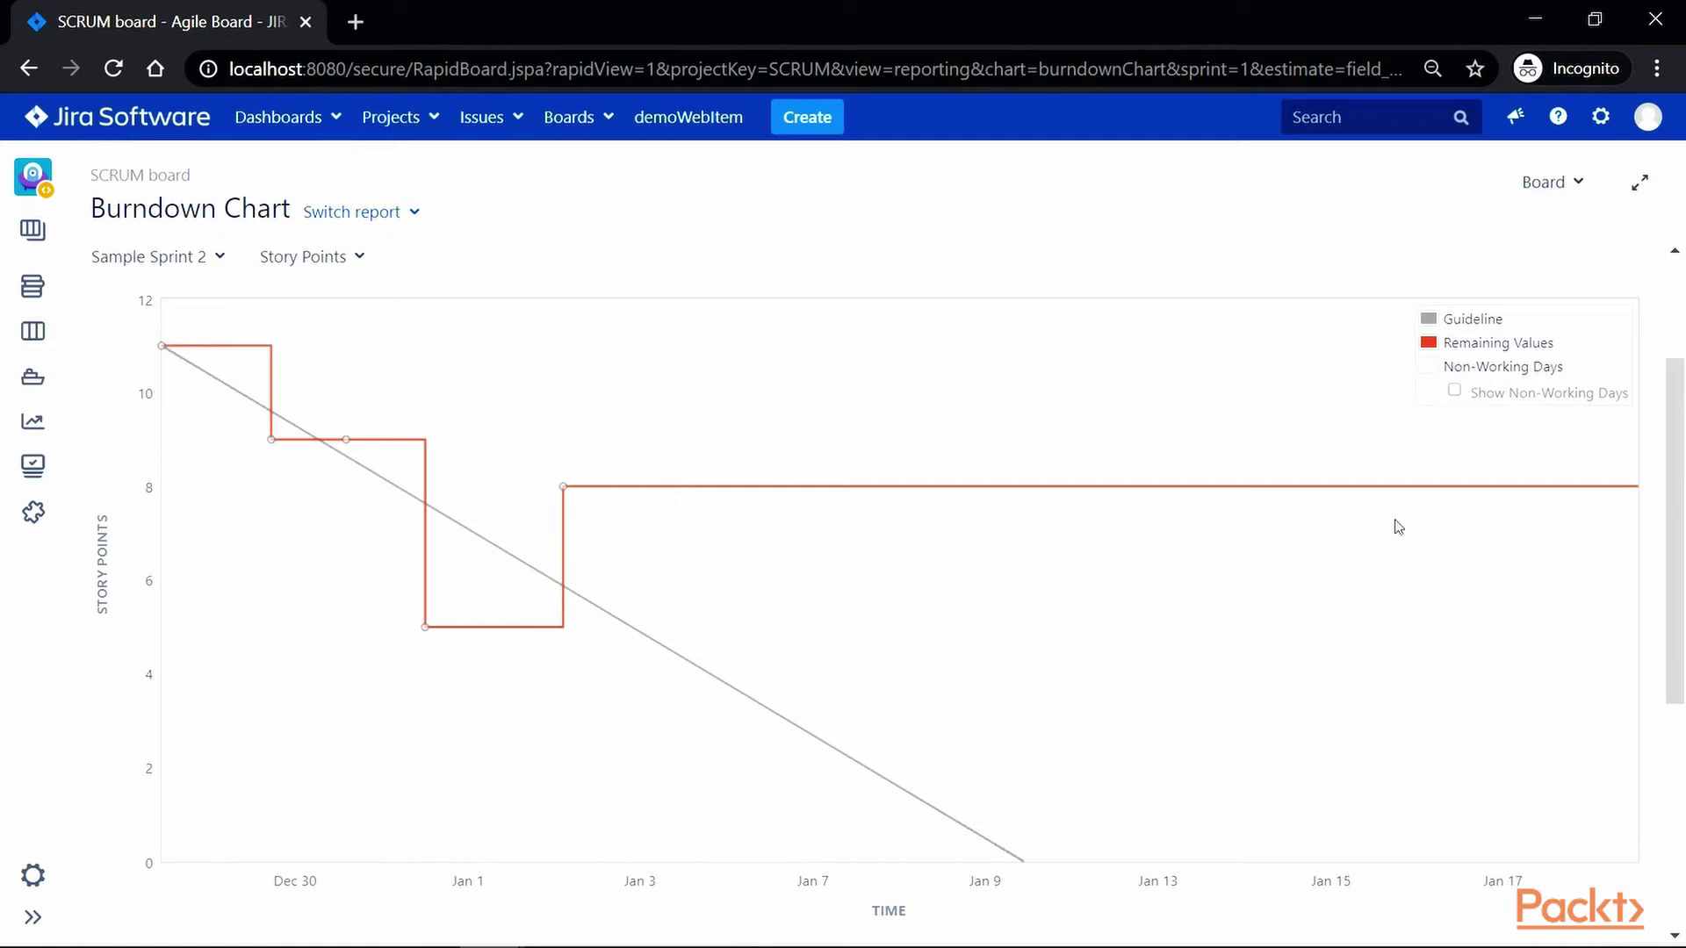
click(1464, 397)
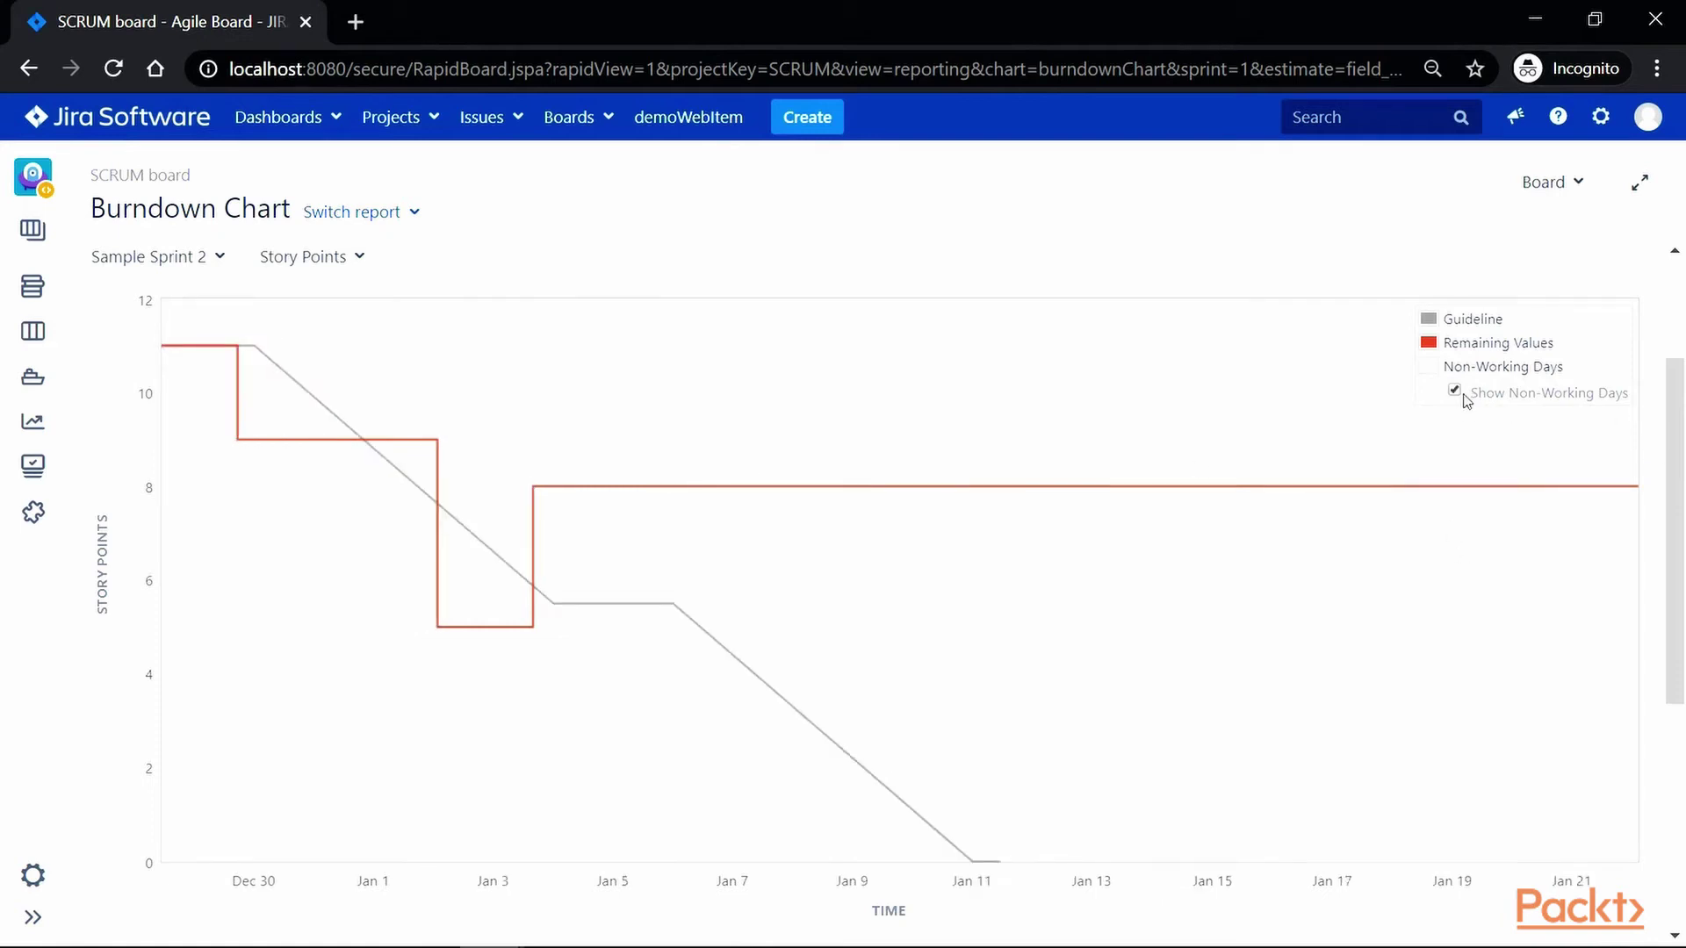
click(1465, 397)
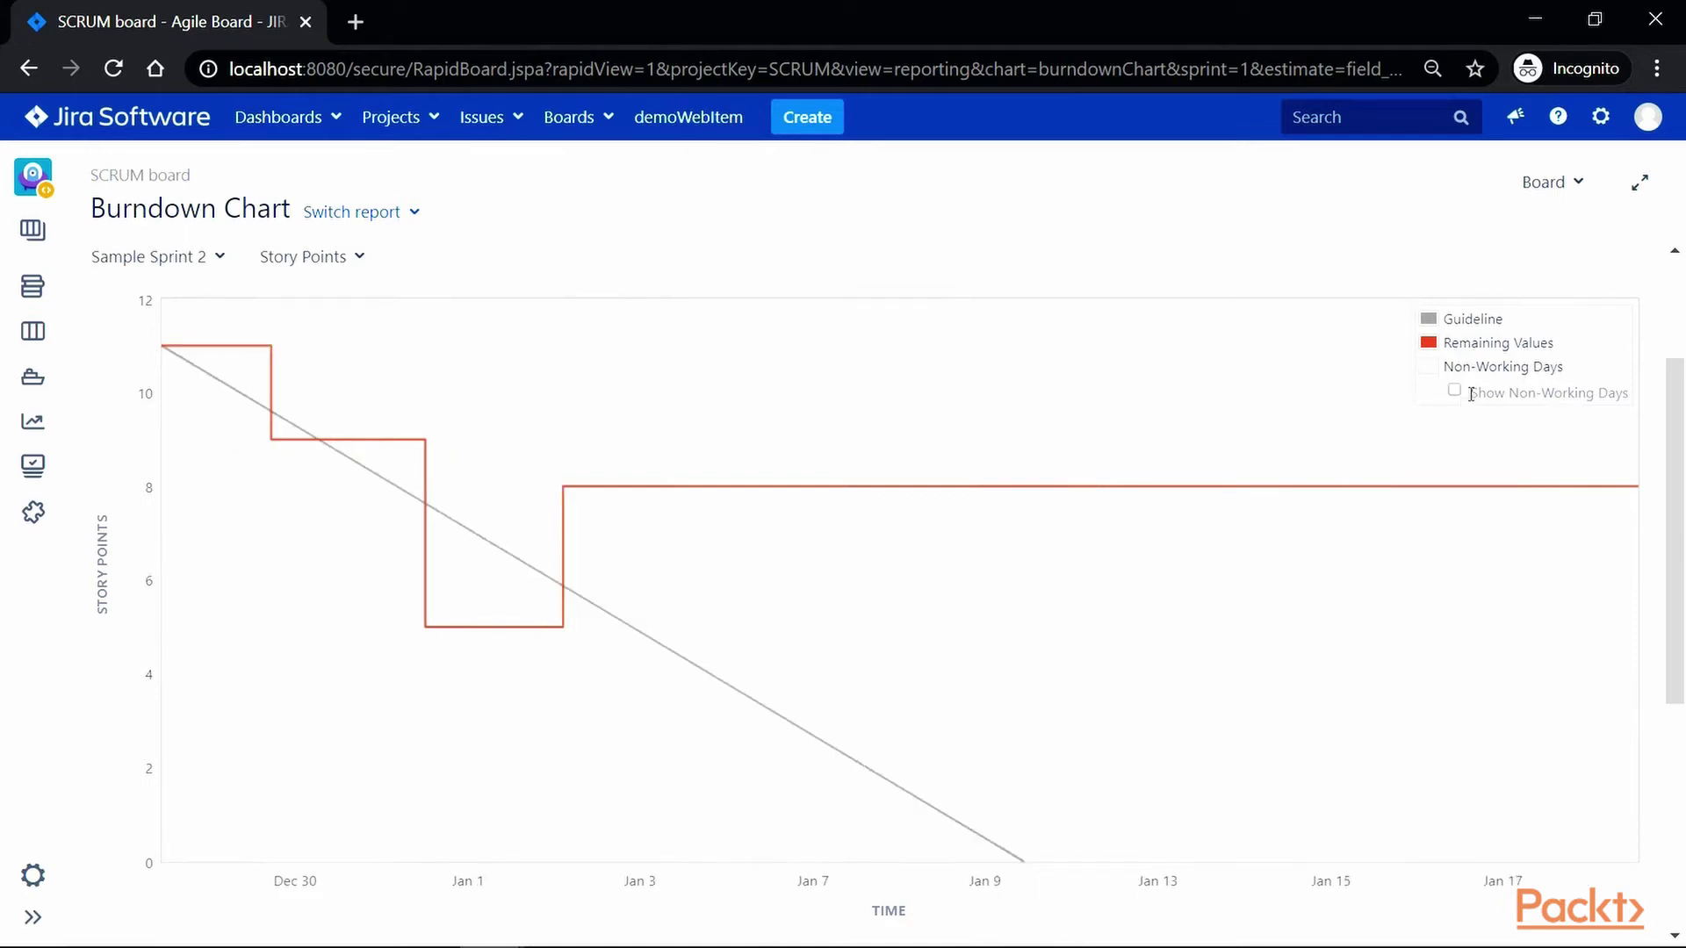
Scroll through the Sample Sprint 2 burndown event table.
scroll(497, 859, down, 3)
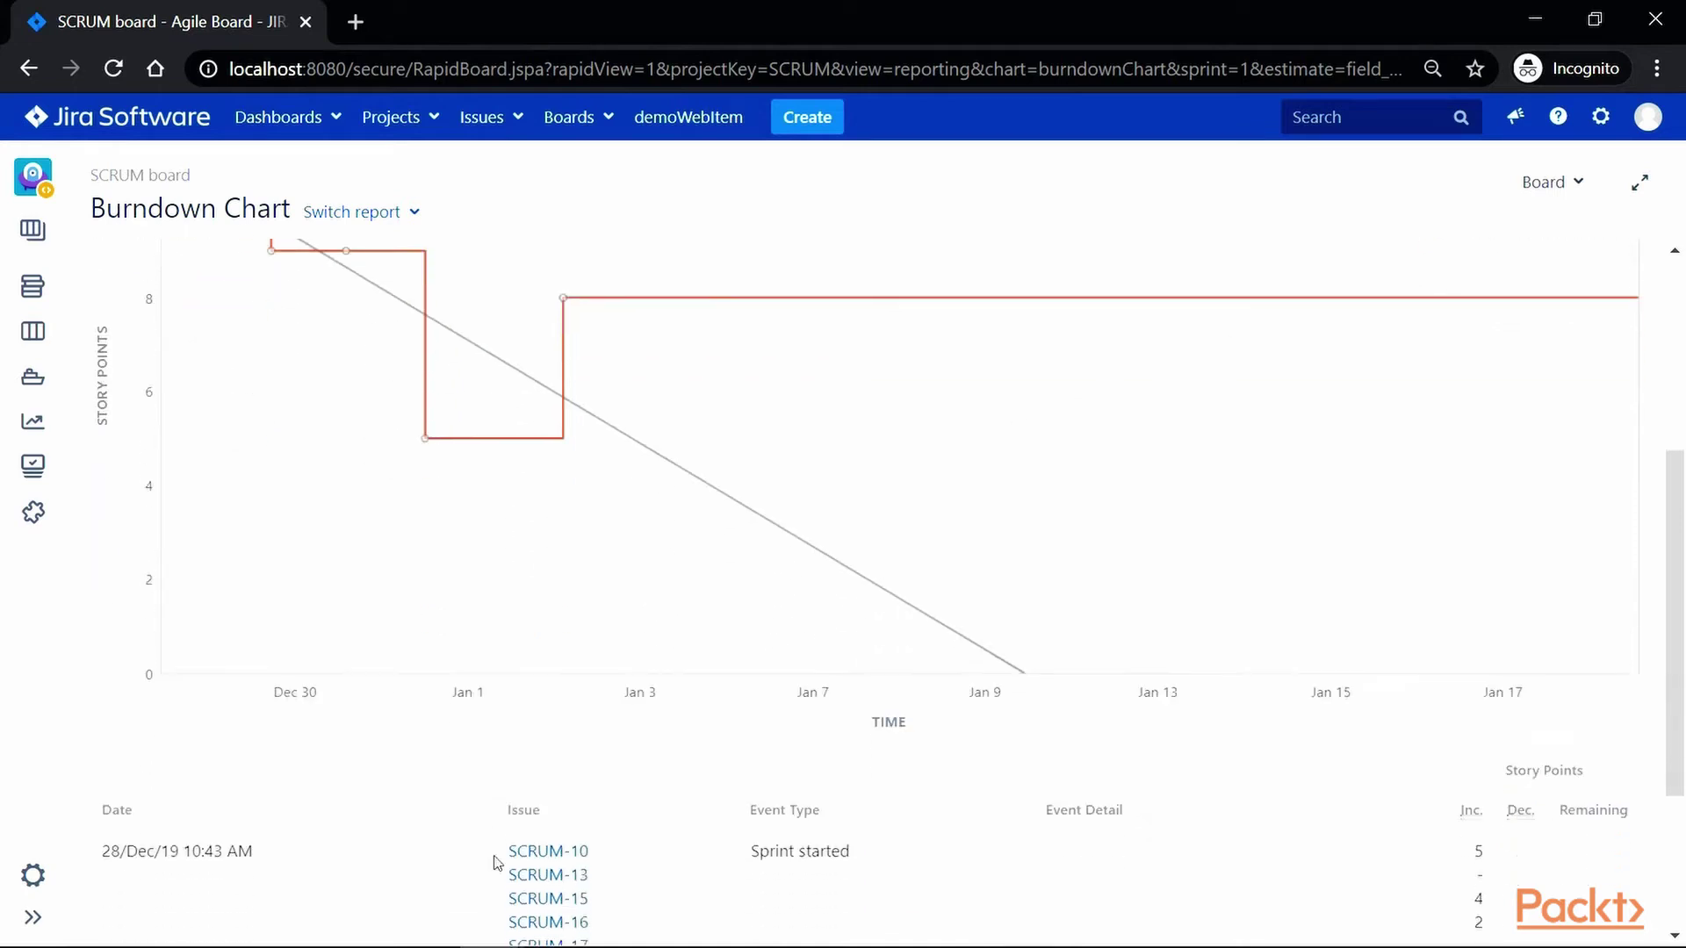
scroll(497, 861, down, 2)
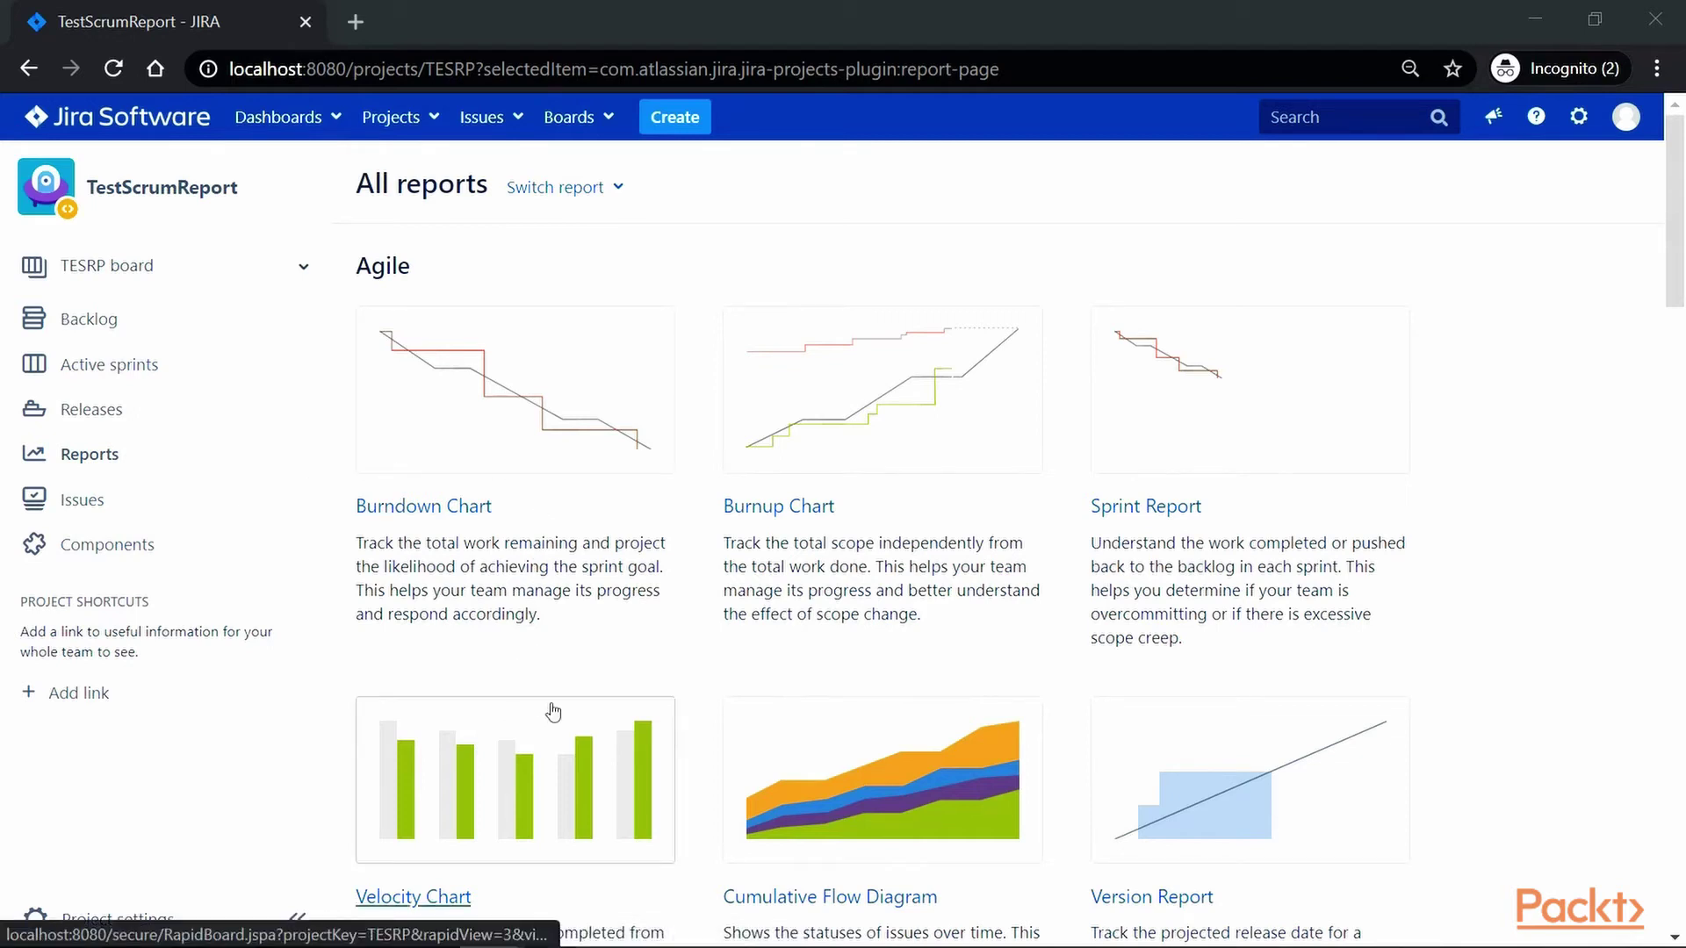
Open the TestScrumReport Velocity Chart and launch Sample Sprint 1's report in a new tab.
click(469, 828)
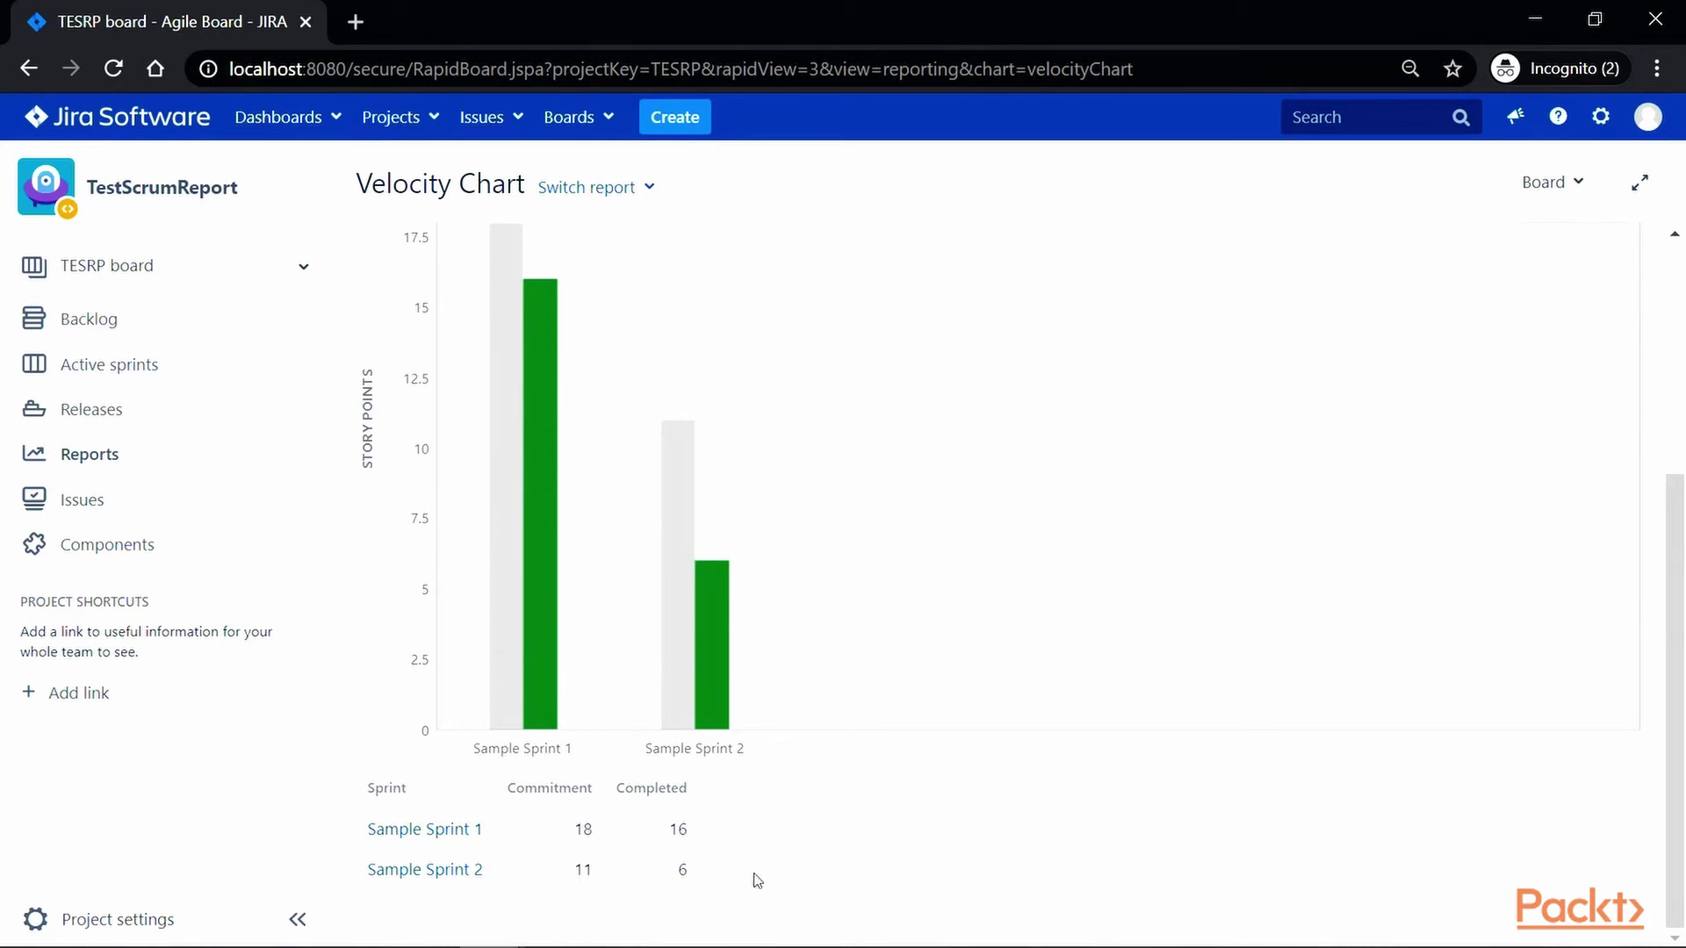
right_click(466, 839)
click(545, 625)
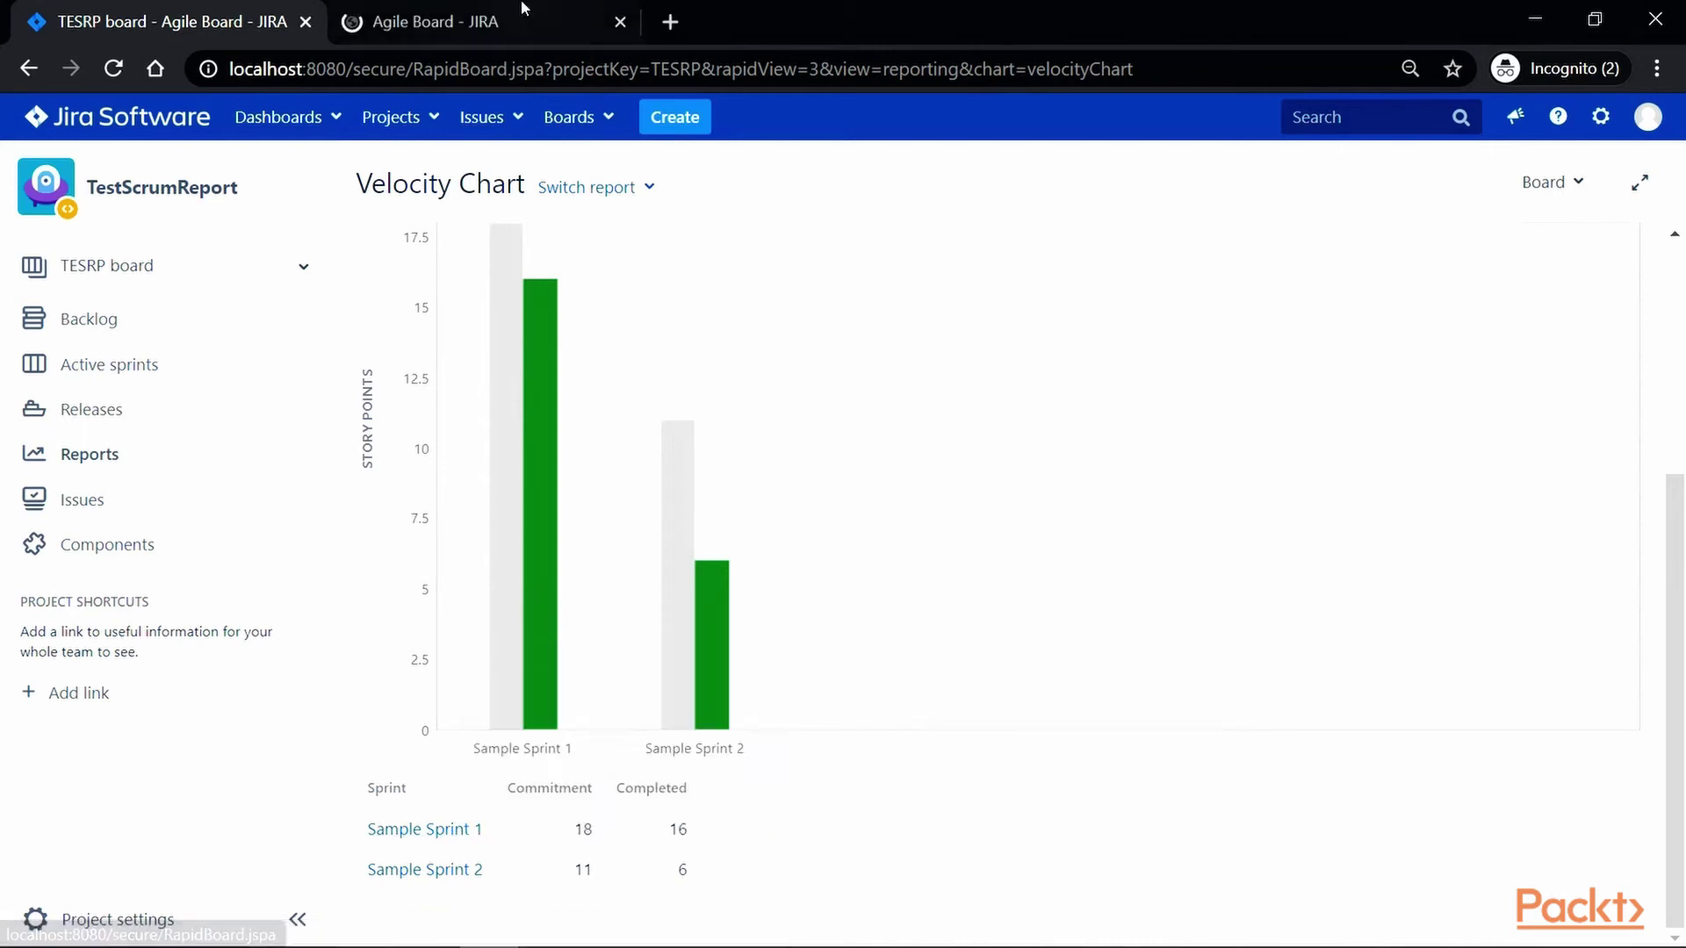
Review Sample Sprint 1's Sprint Report in the new tab, then switch to the Velocity Chart.
click(473, 21)
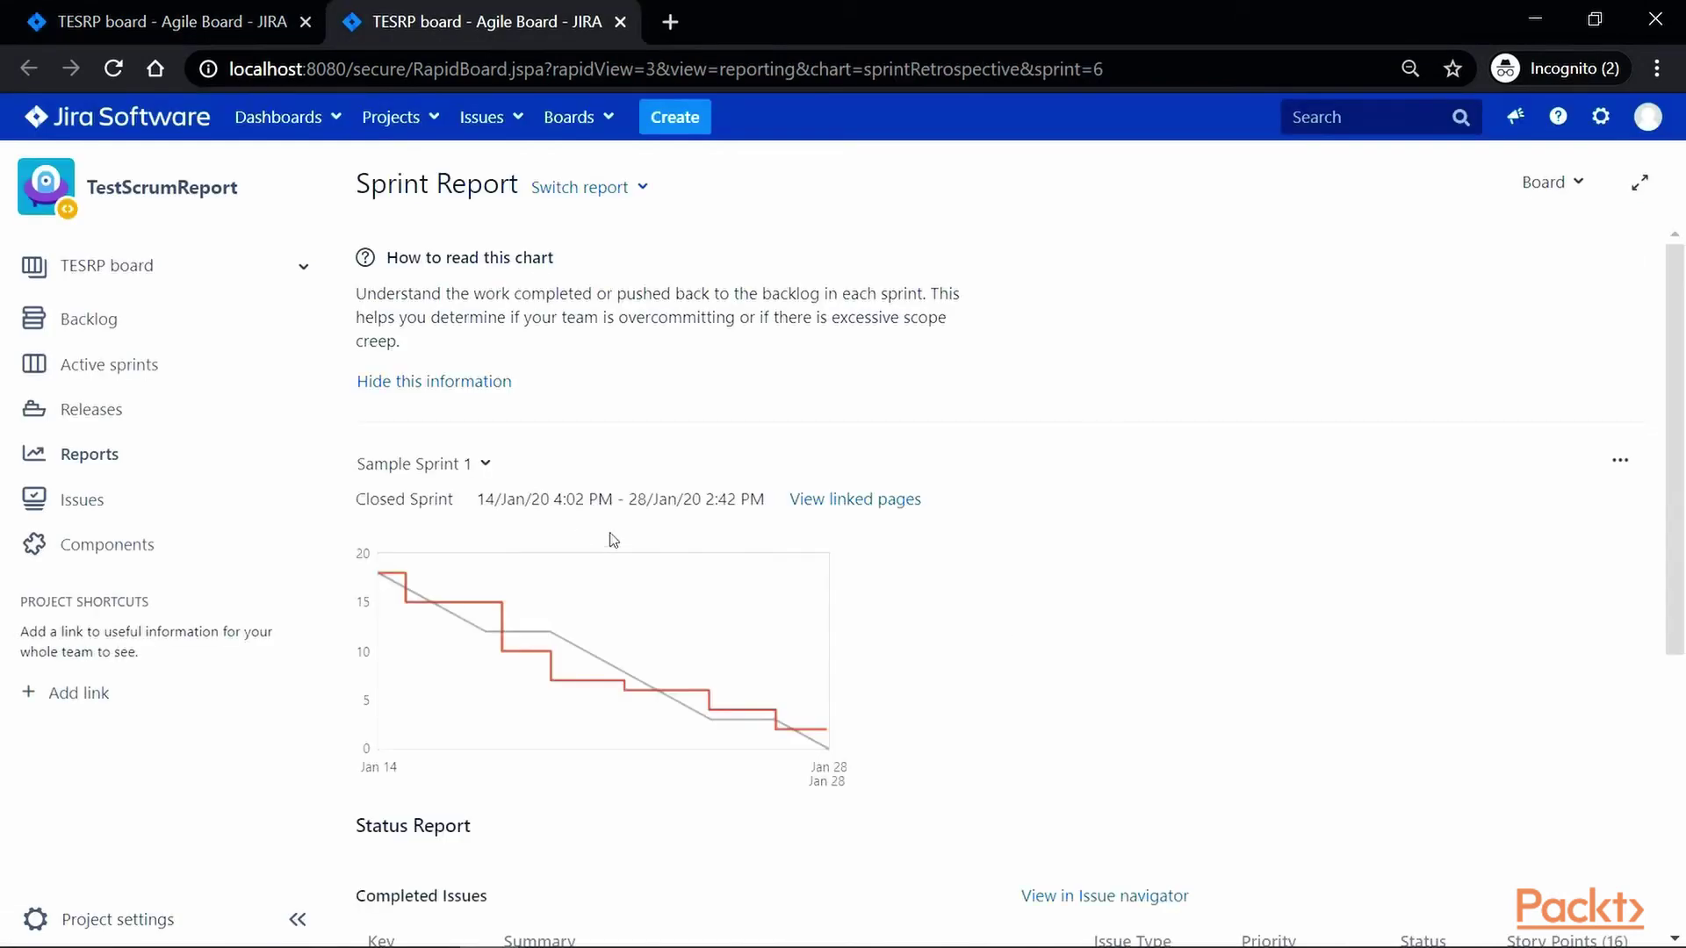
scroll(613, 539, down, 5)
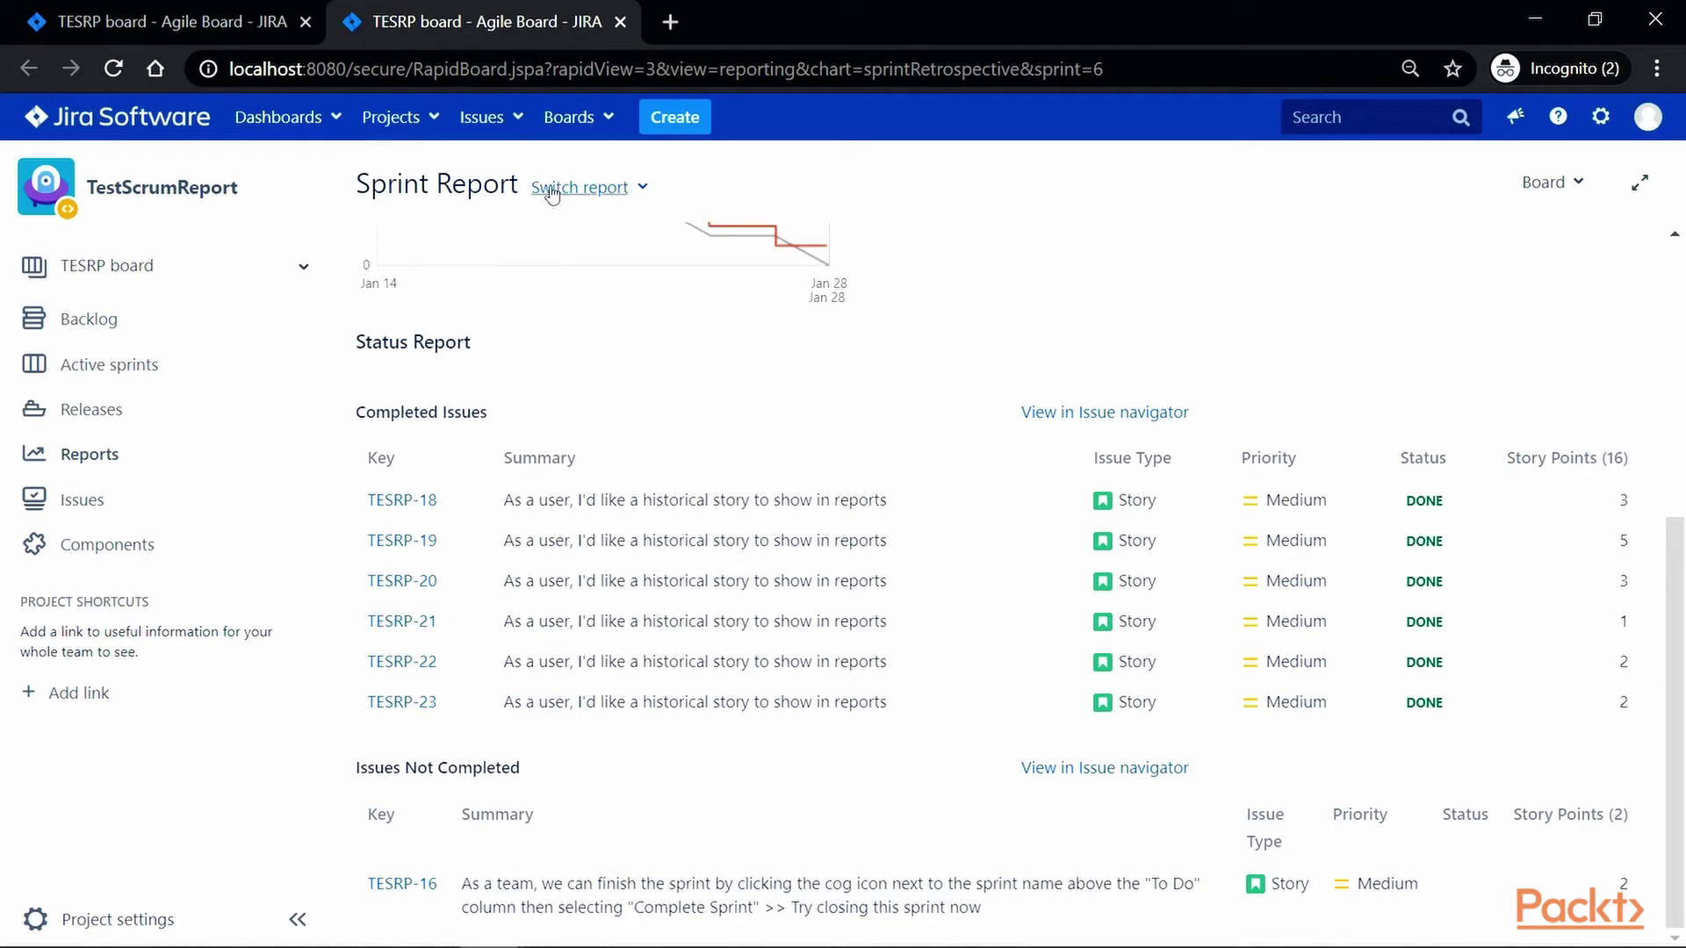
click(646, 190)
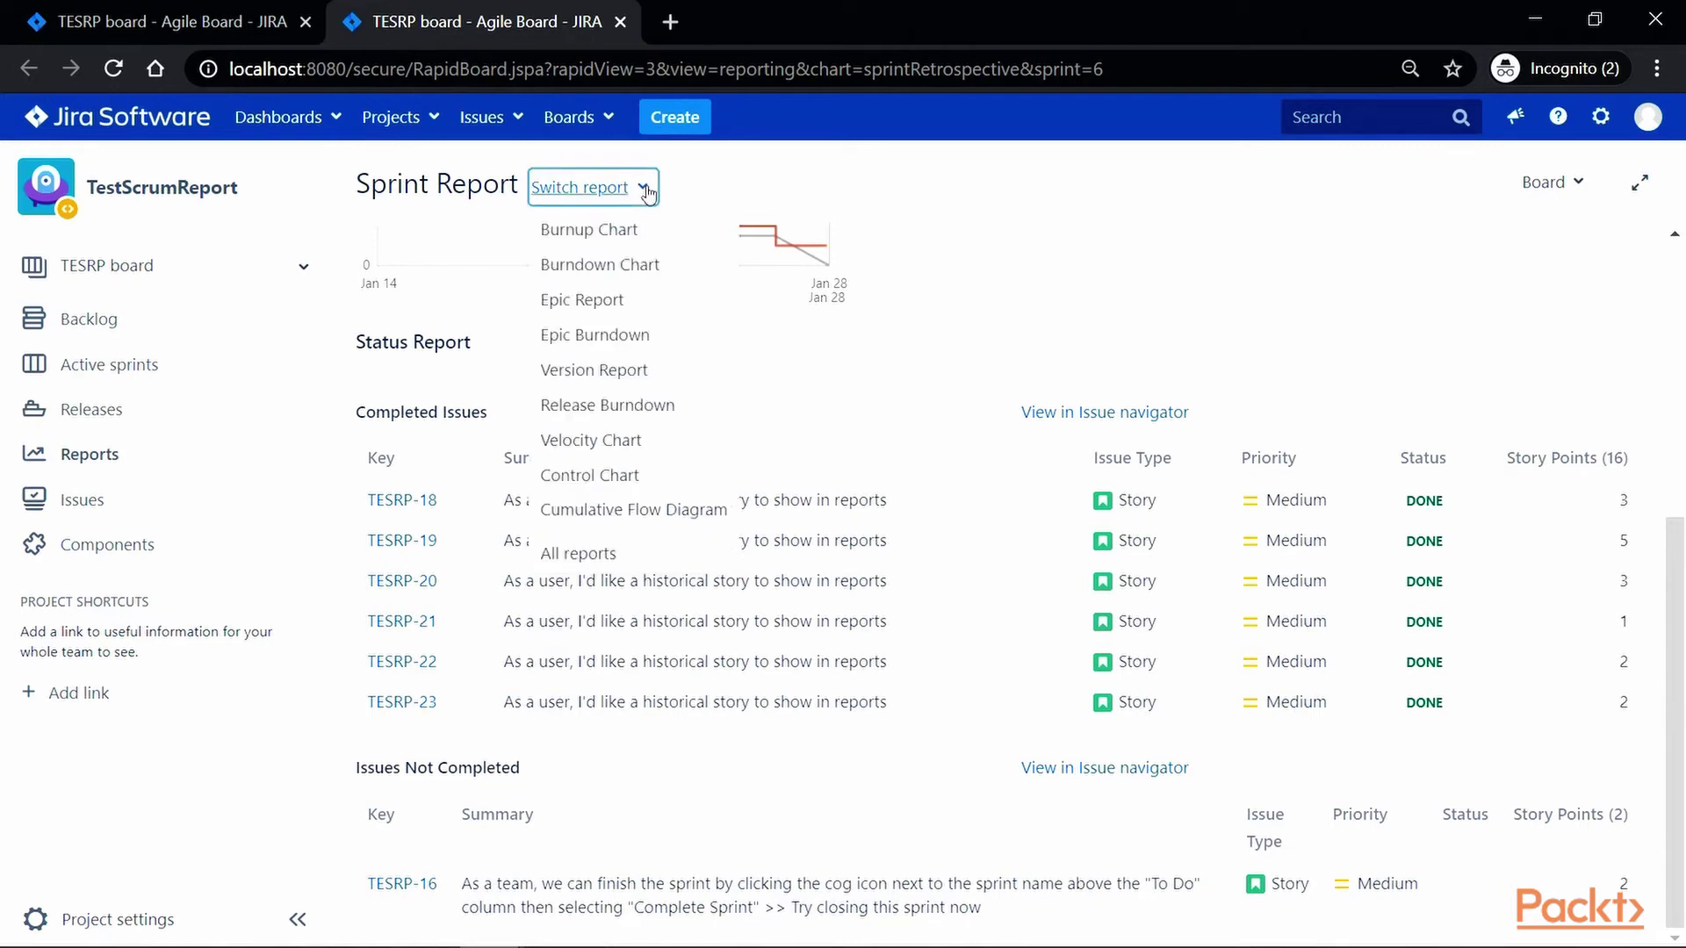
click(602, 447)
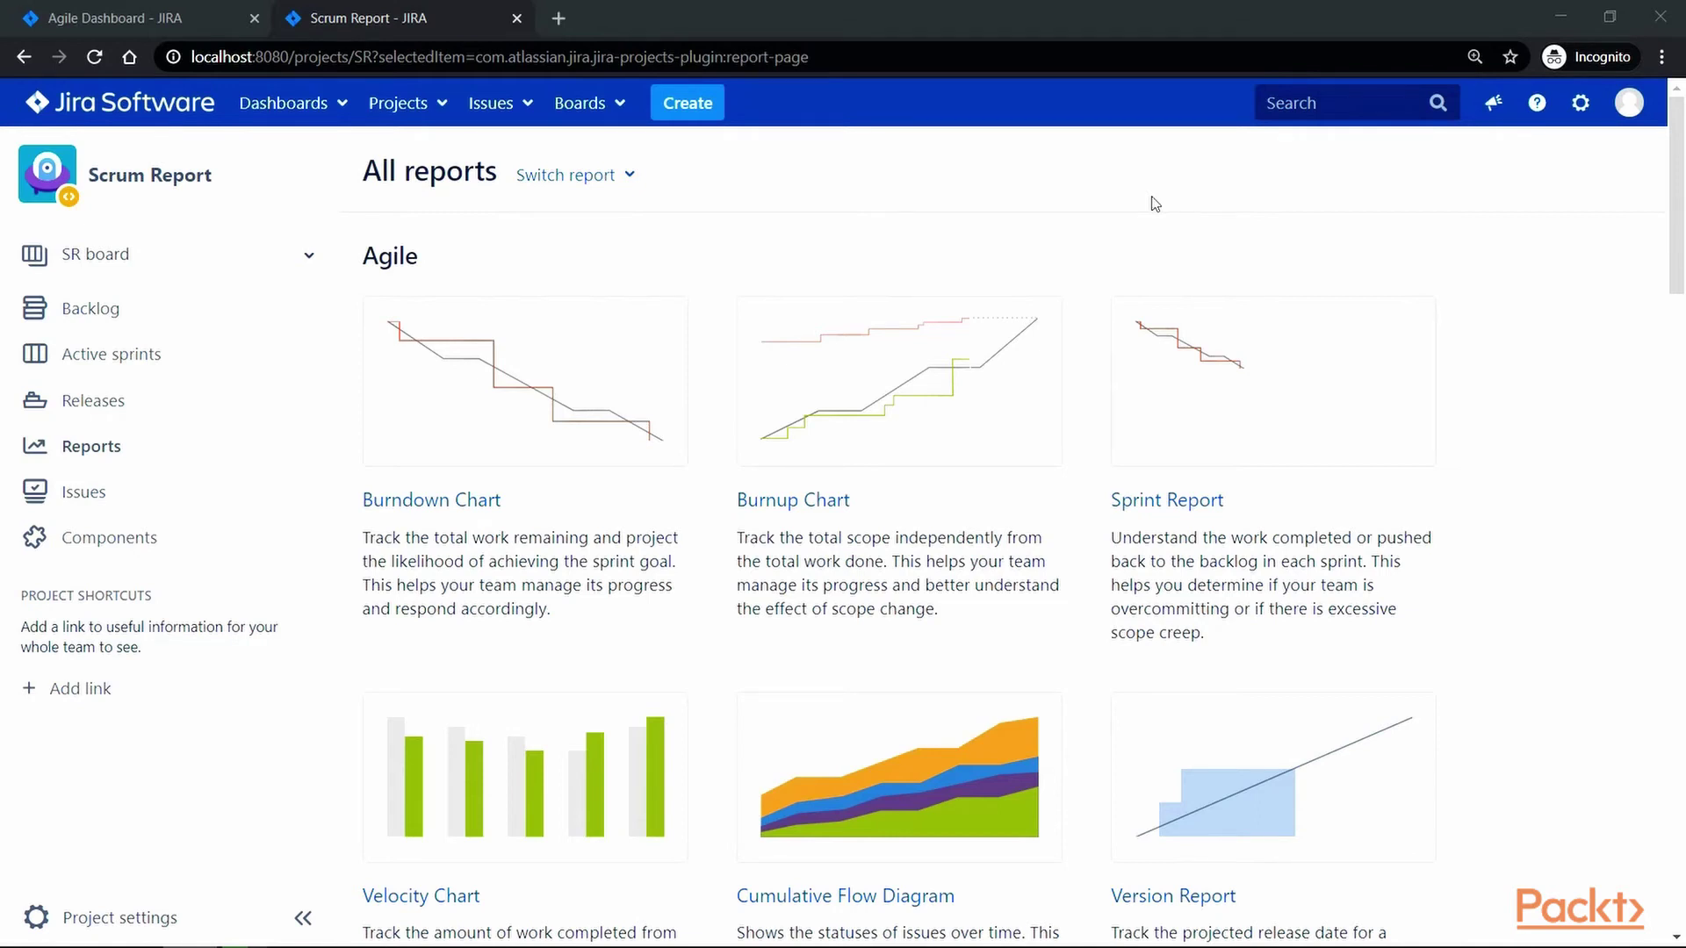
Open the Control Chart from further down the Scrum Report's All reports page.
scroll(1266, 584, down, 1)
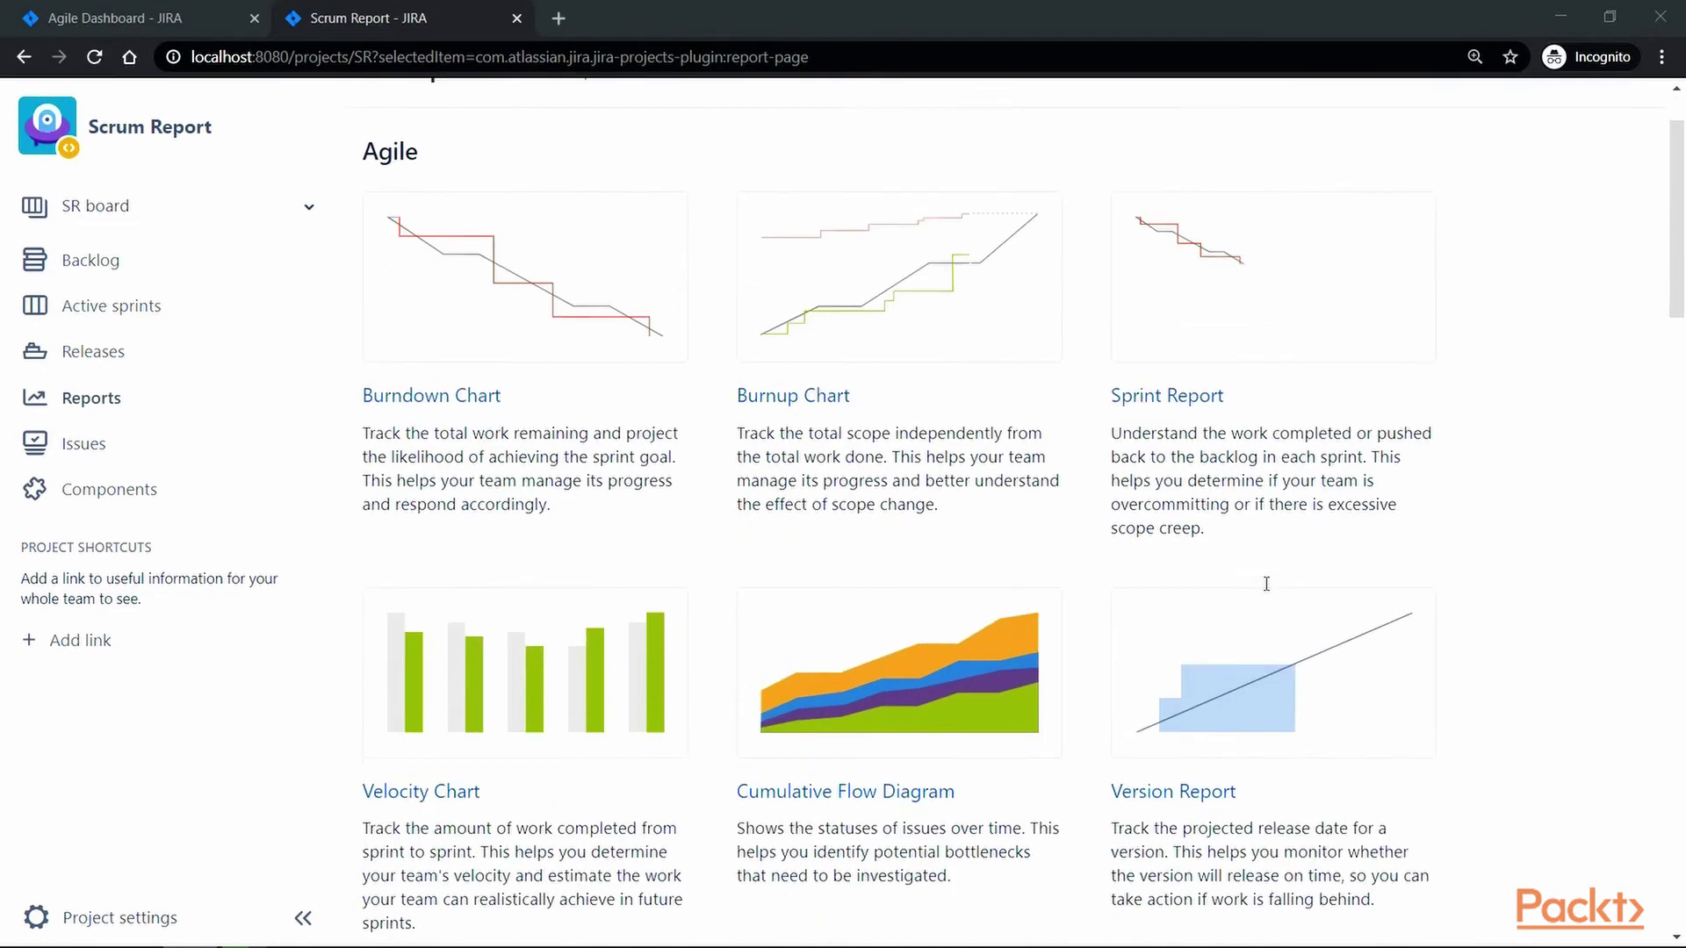
scroll(1267, 584, down, 5)
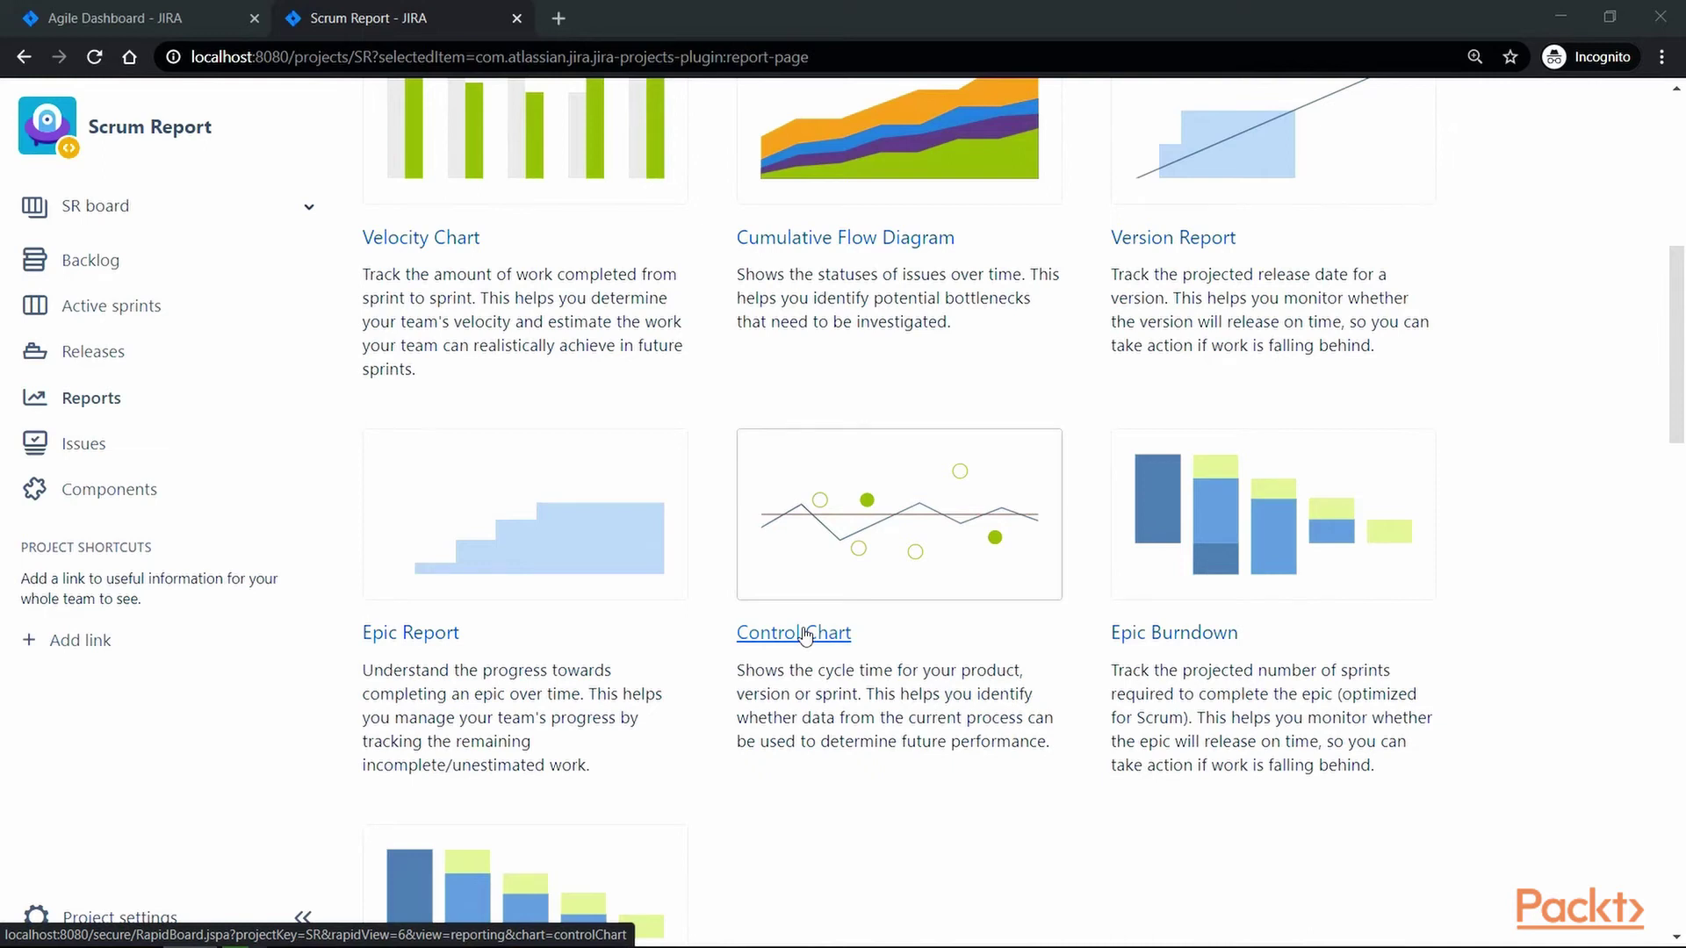
click(806, 634)
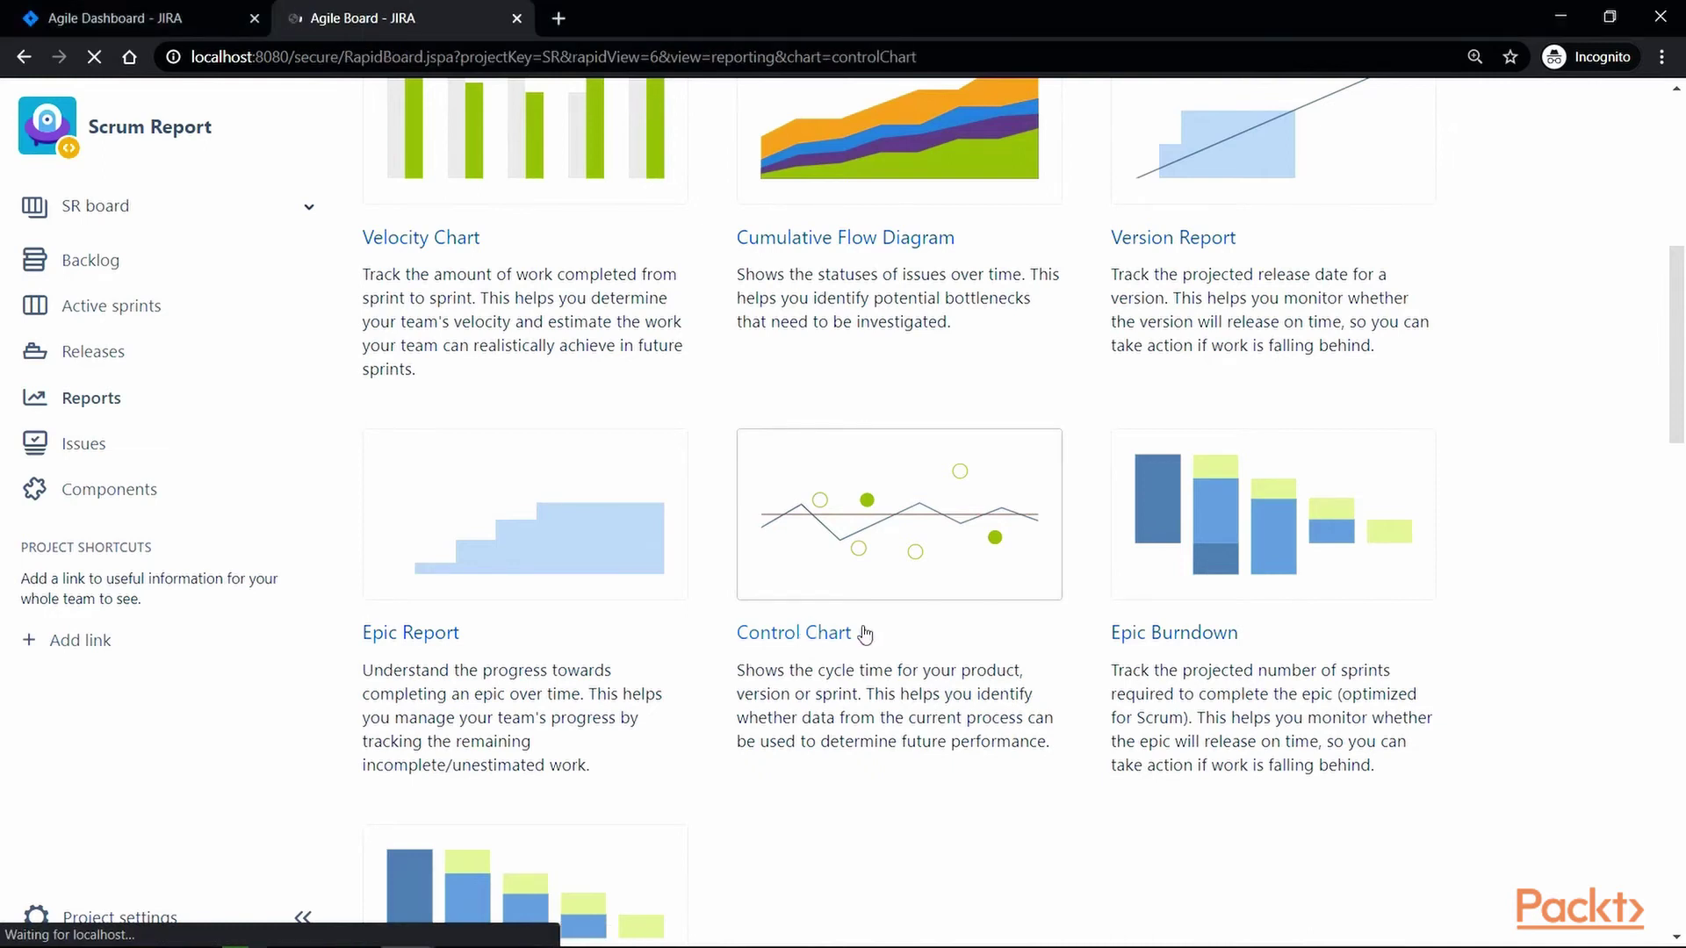
Show the Scrum Report Control Chart full screen and read its rolling average tooltip.
key(F11)
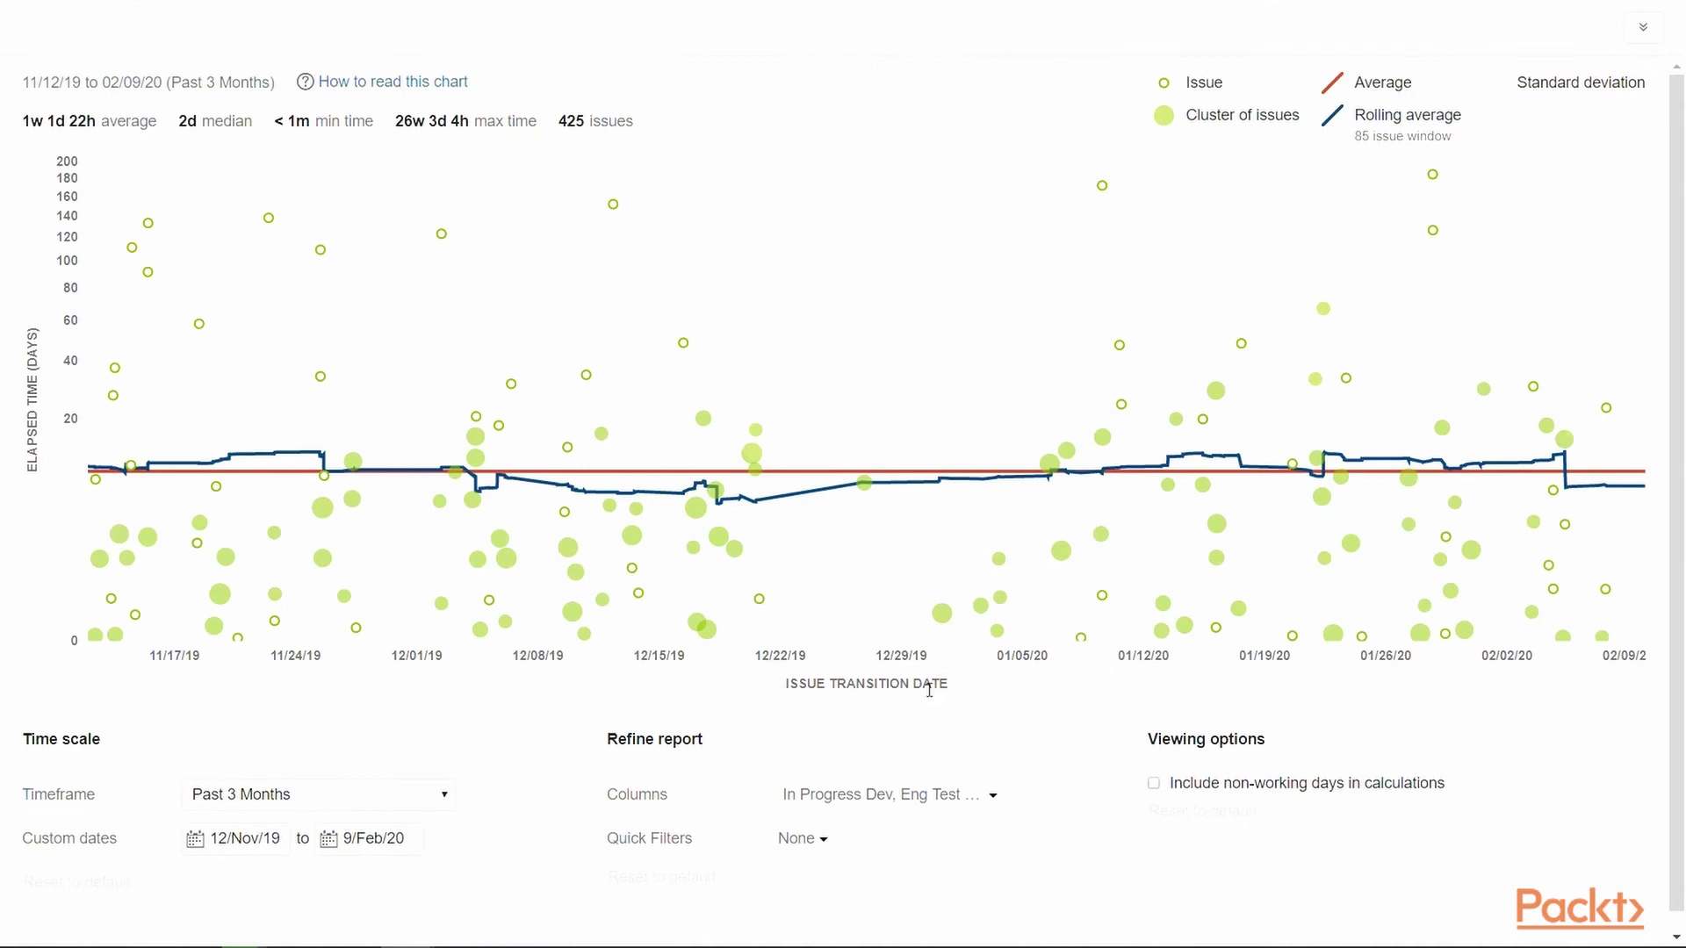
drag(780, 690, 955, 702)
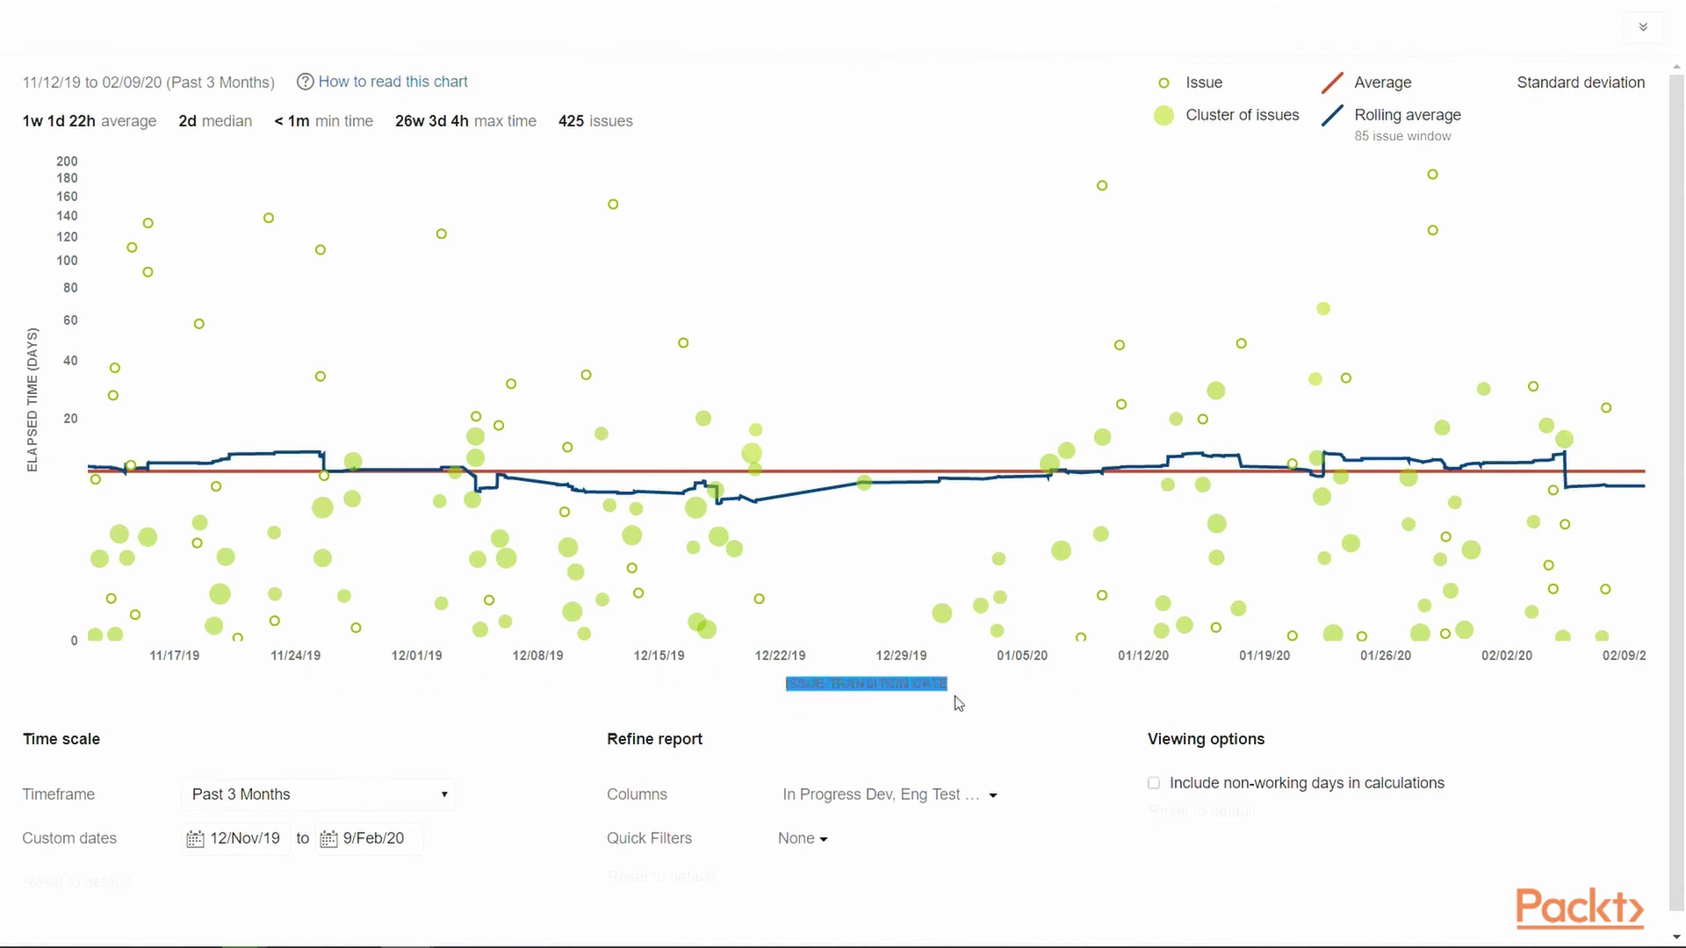
click(809, 724)
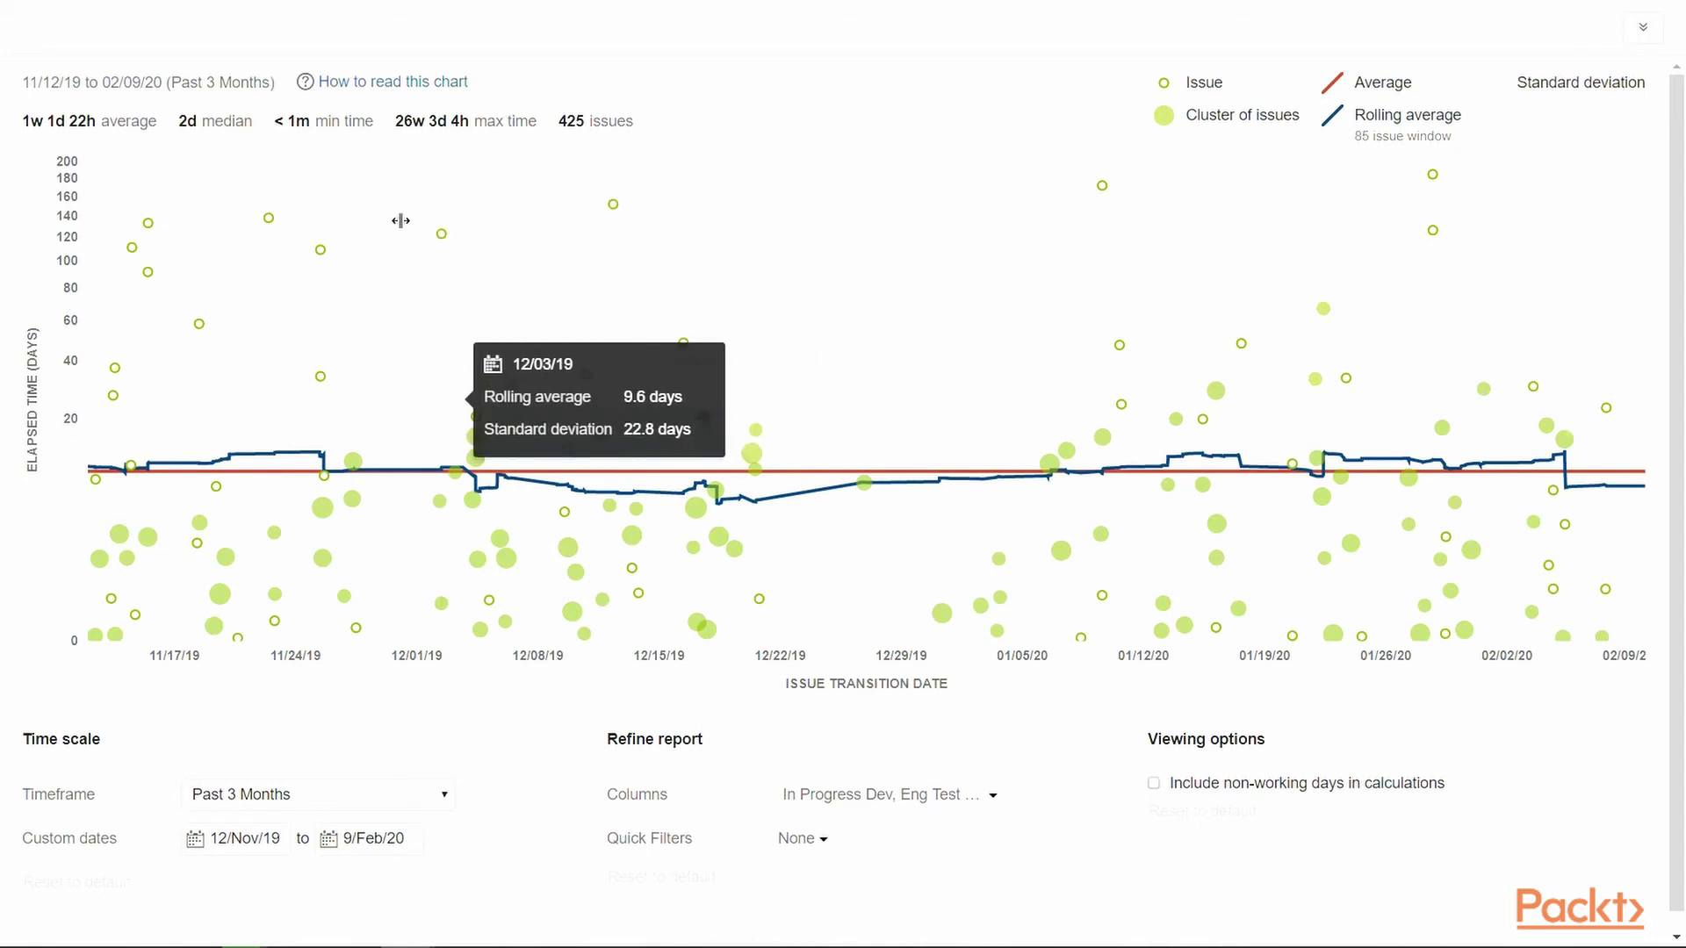
mouse_move(323, 516)
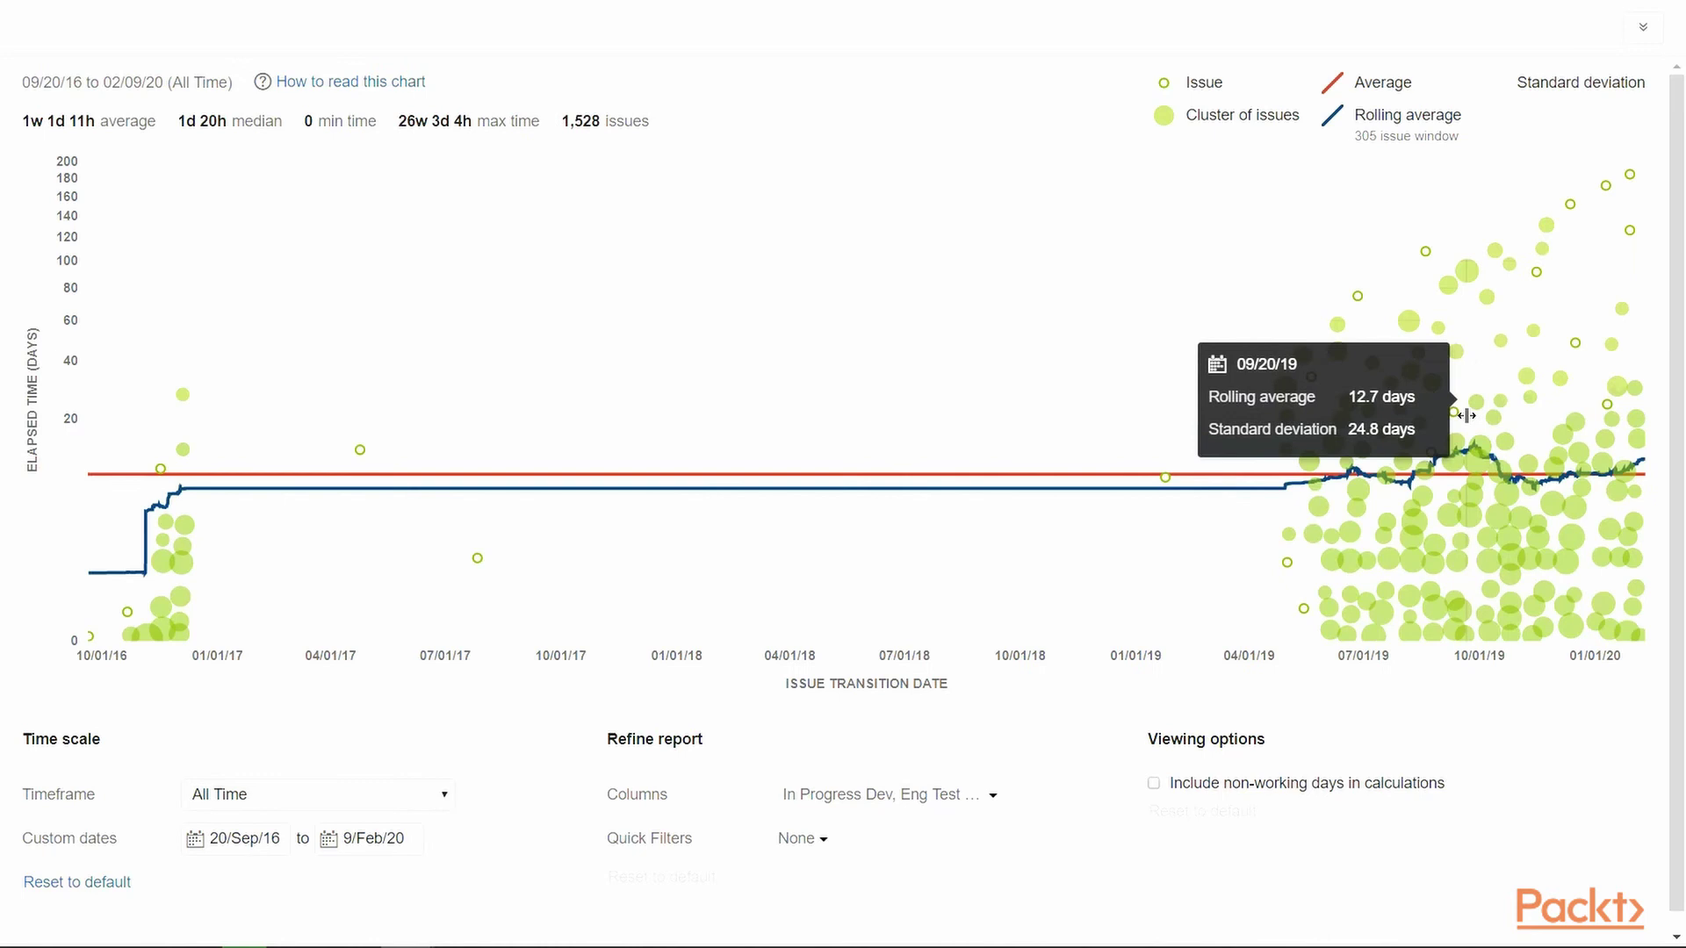
Narrow the control chart to a custom date range and inspect issue clusters near 10/13 and 11/10.
drag(1465, 439, 1596, 434)
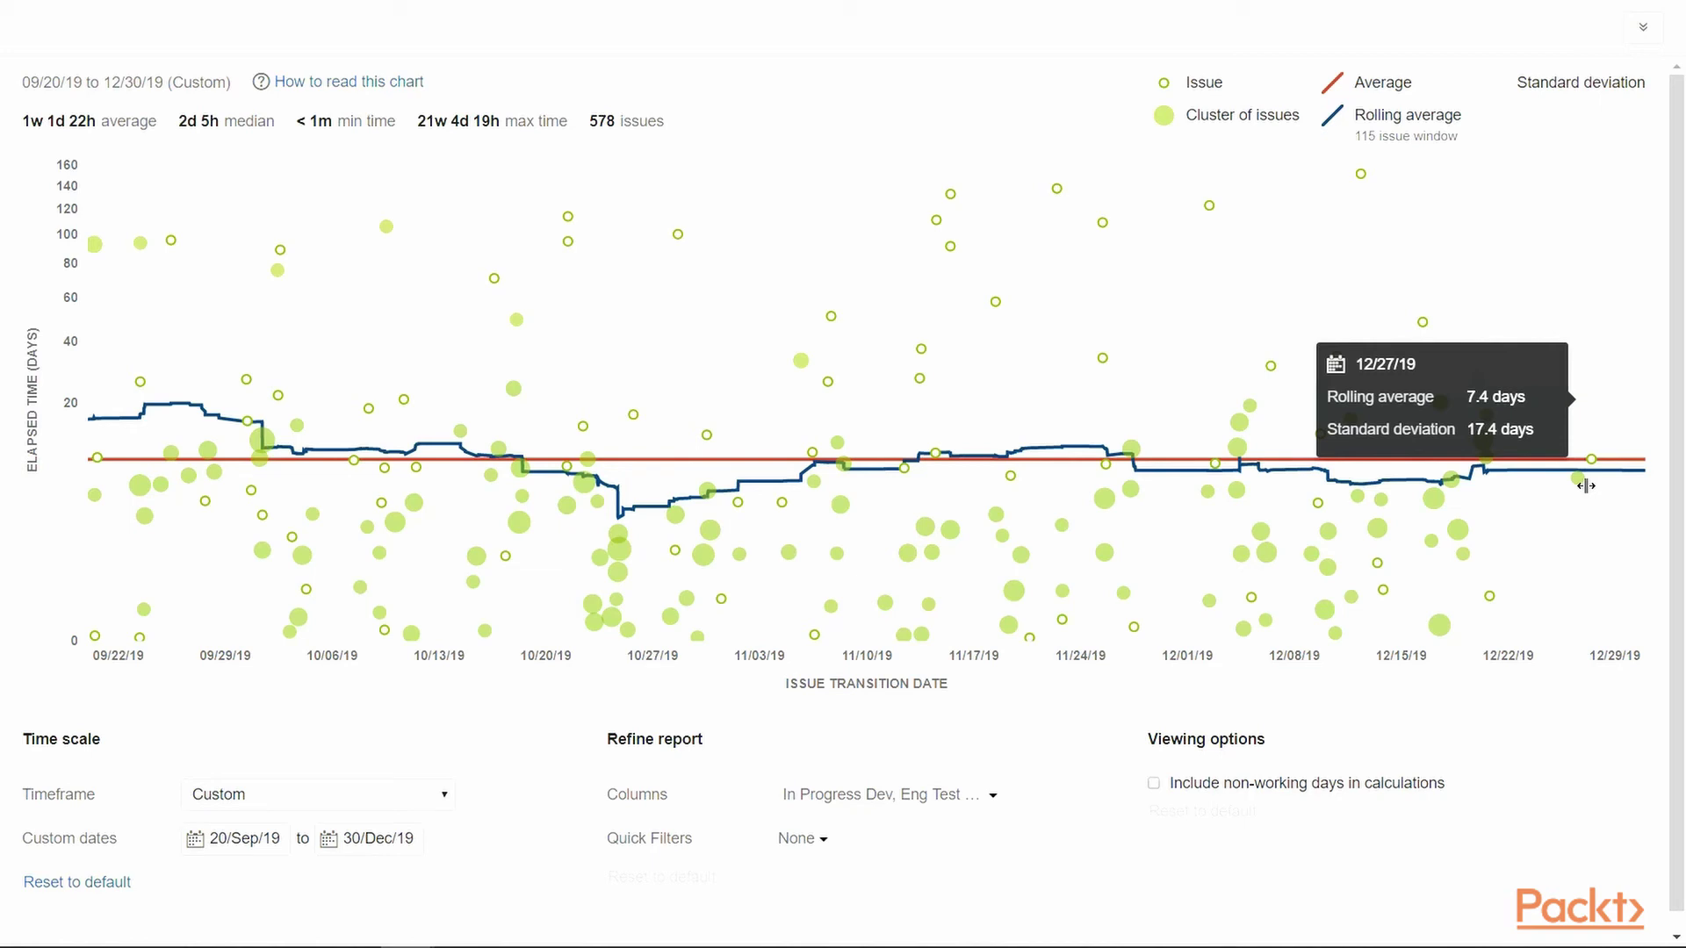
click(801, 360)
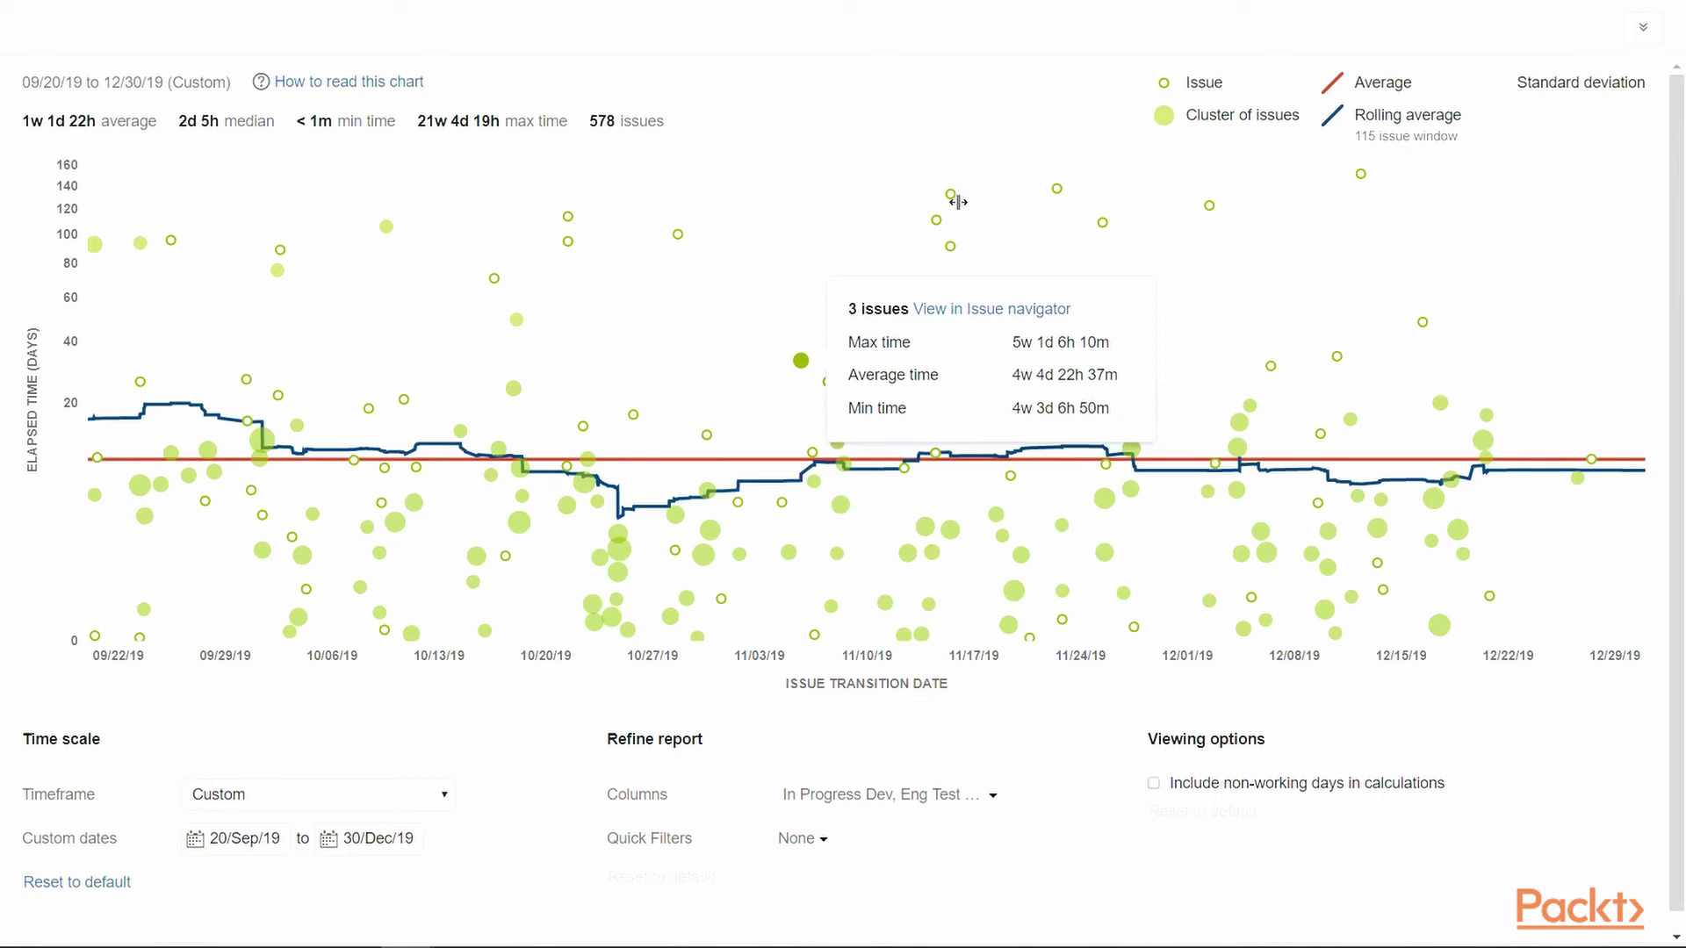
click(388, 228)
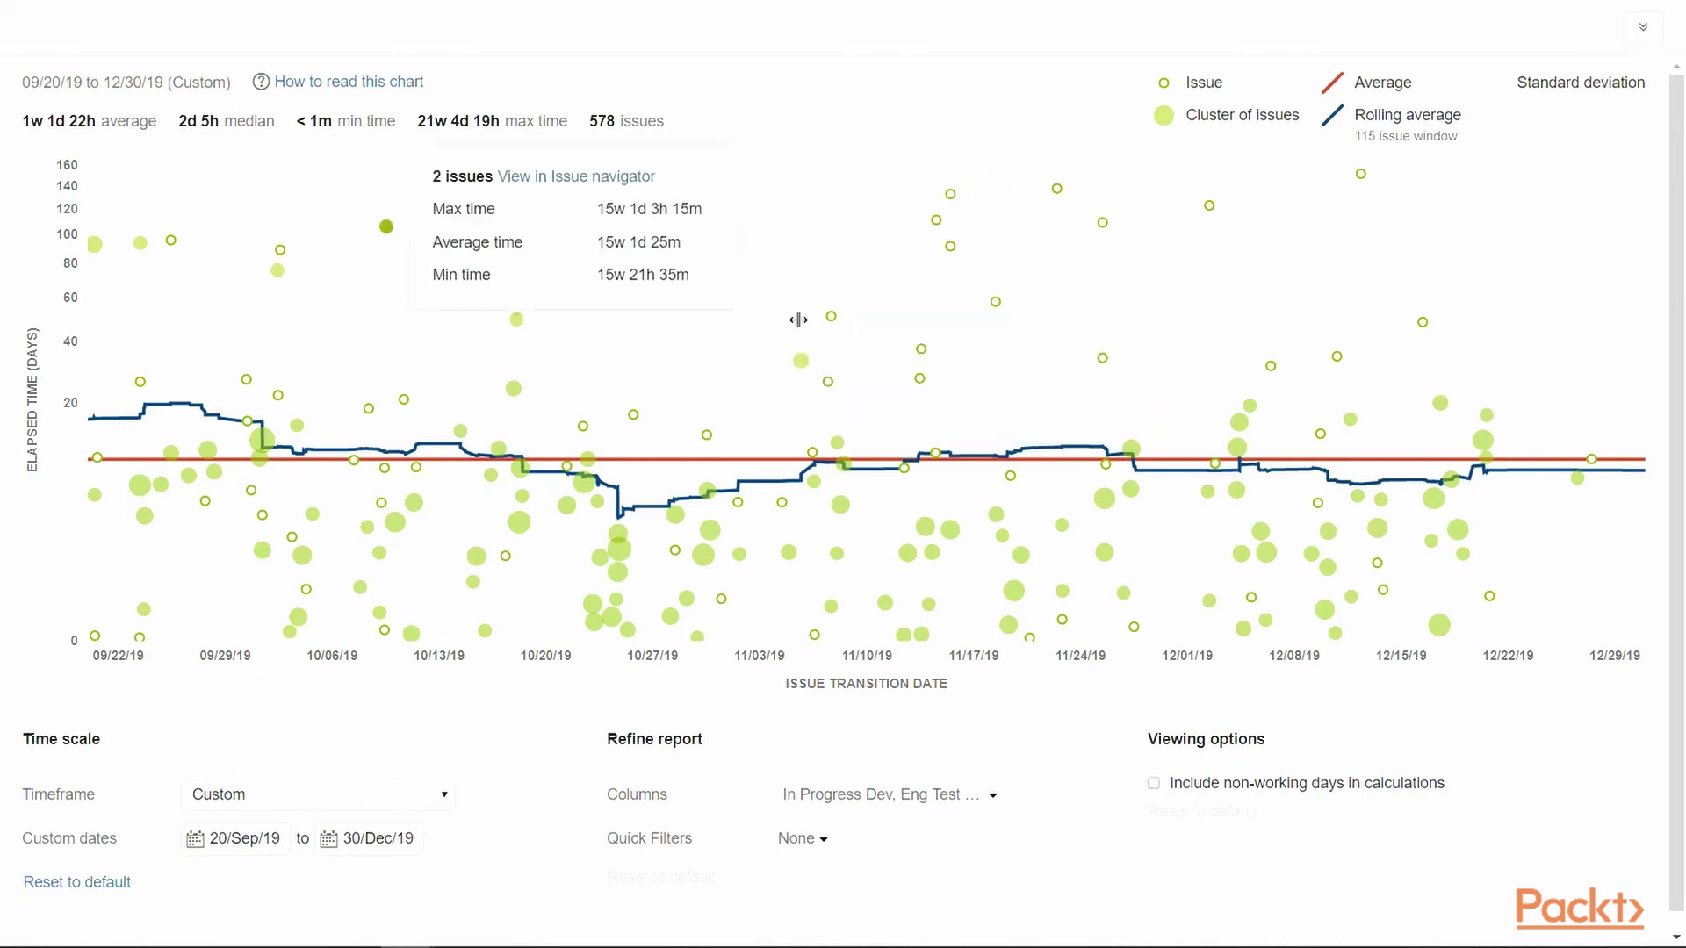
click(800, 362)
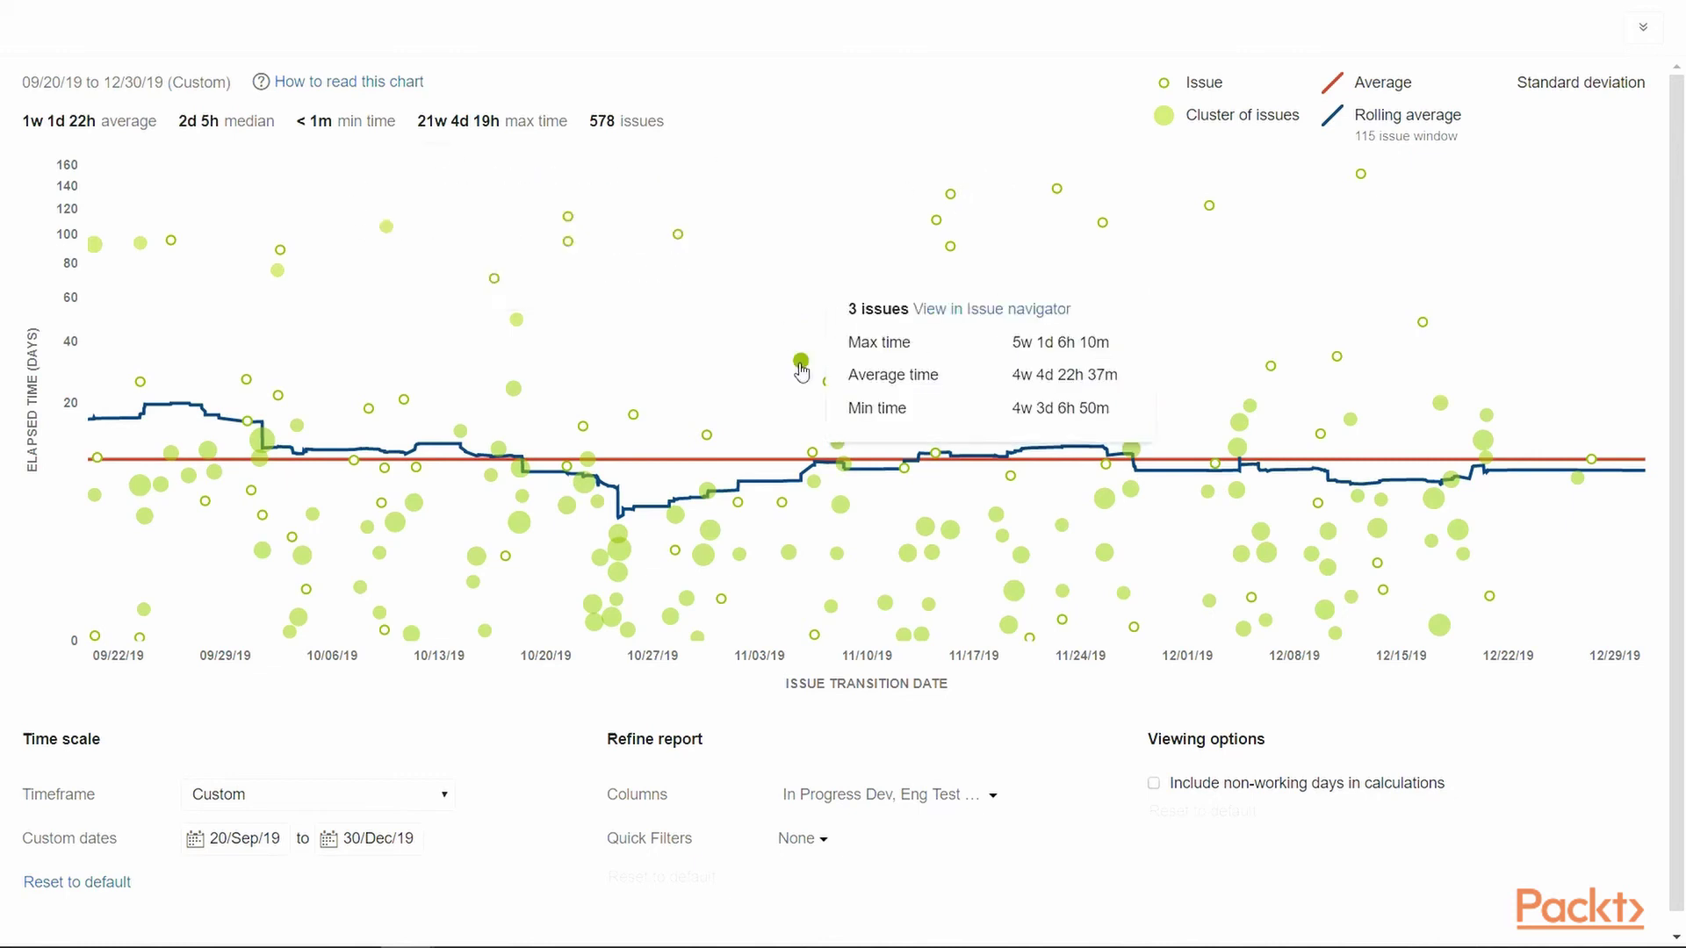
click(387, 228)
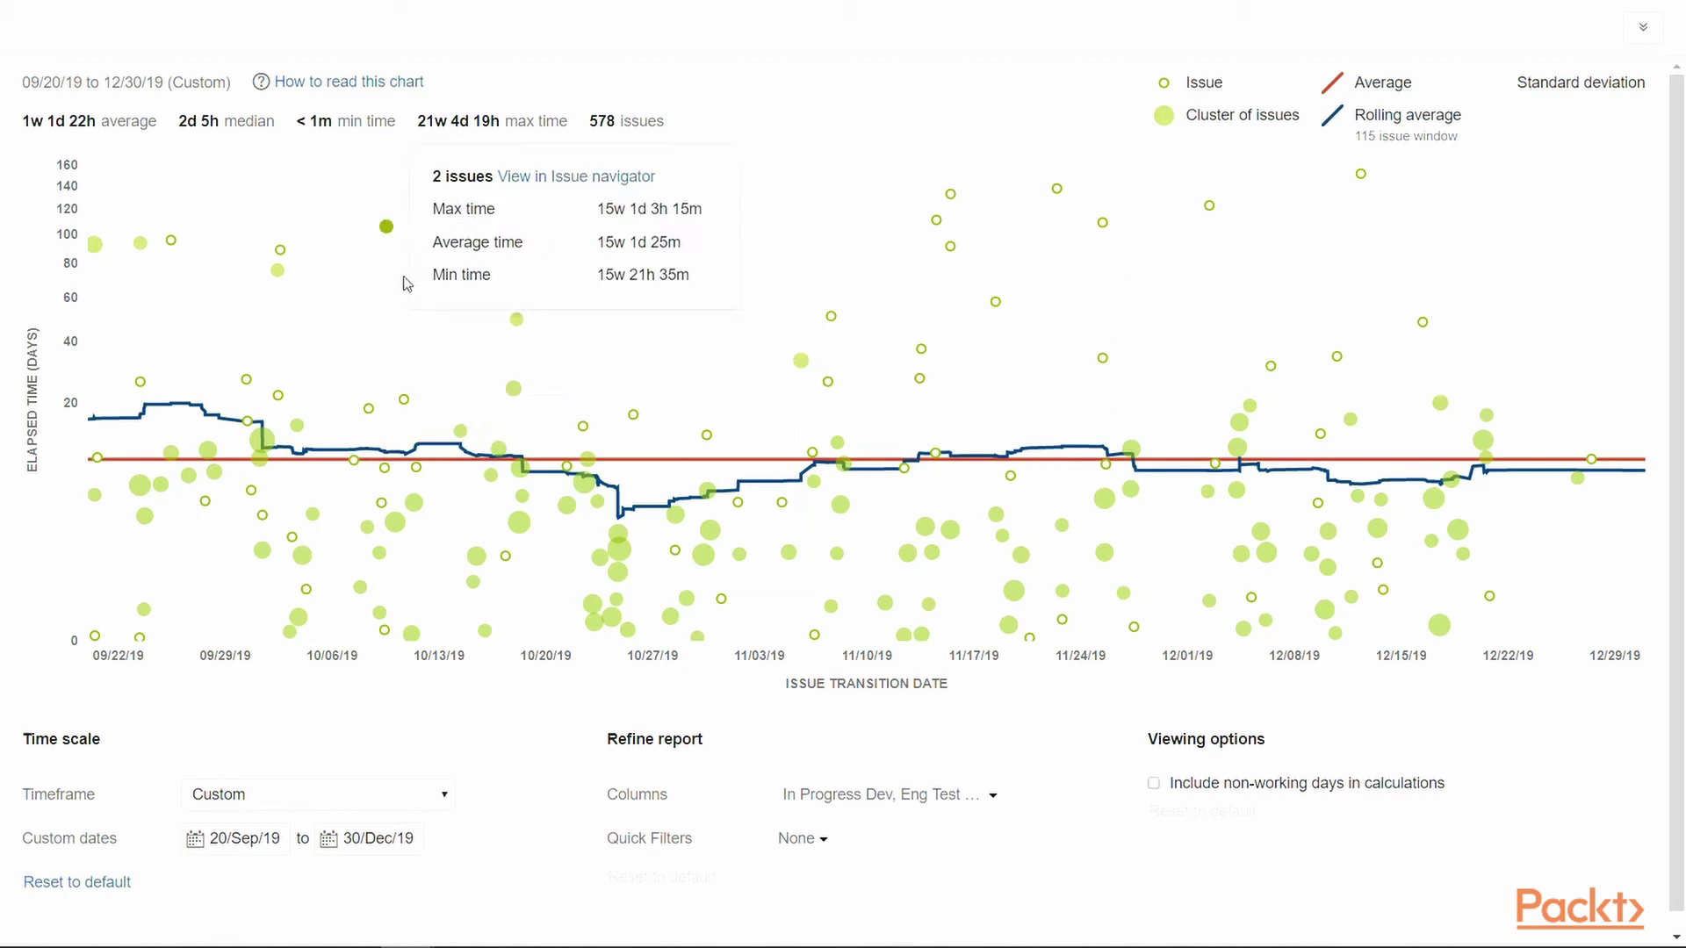
click(1585, 486)
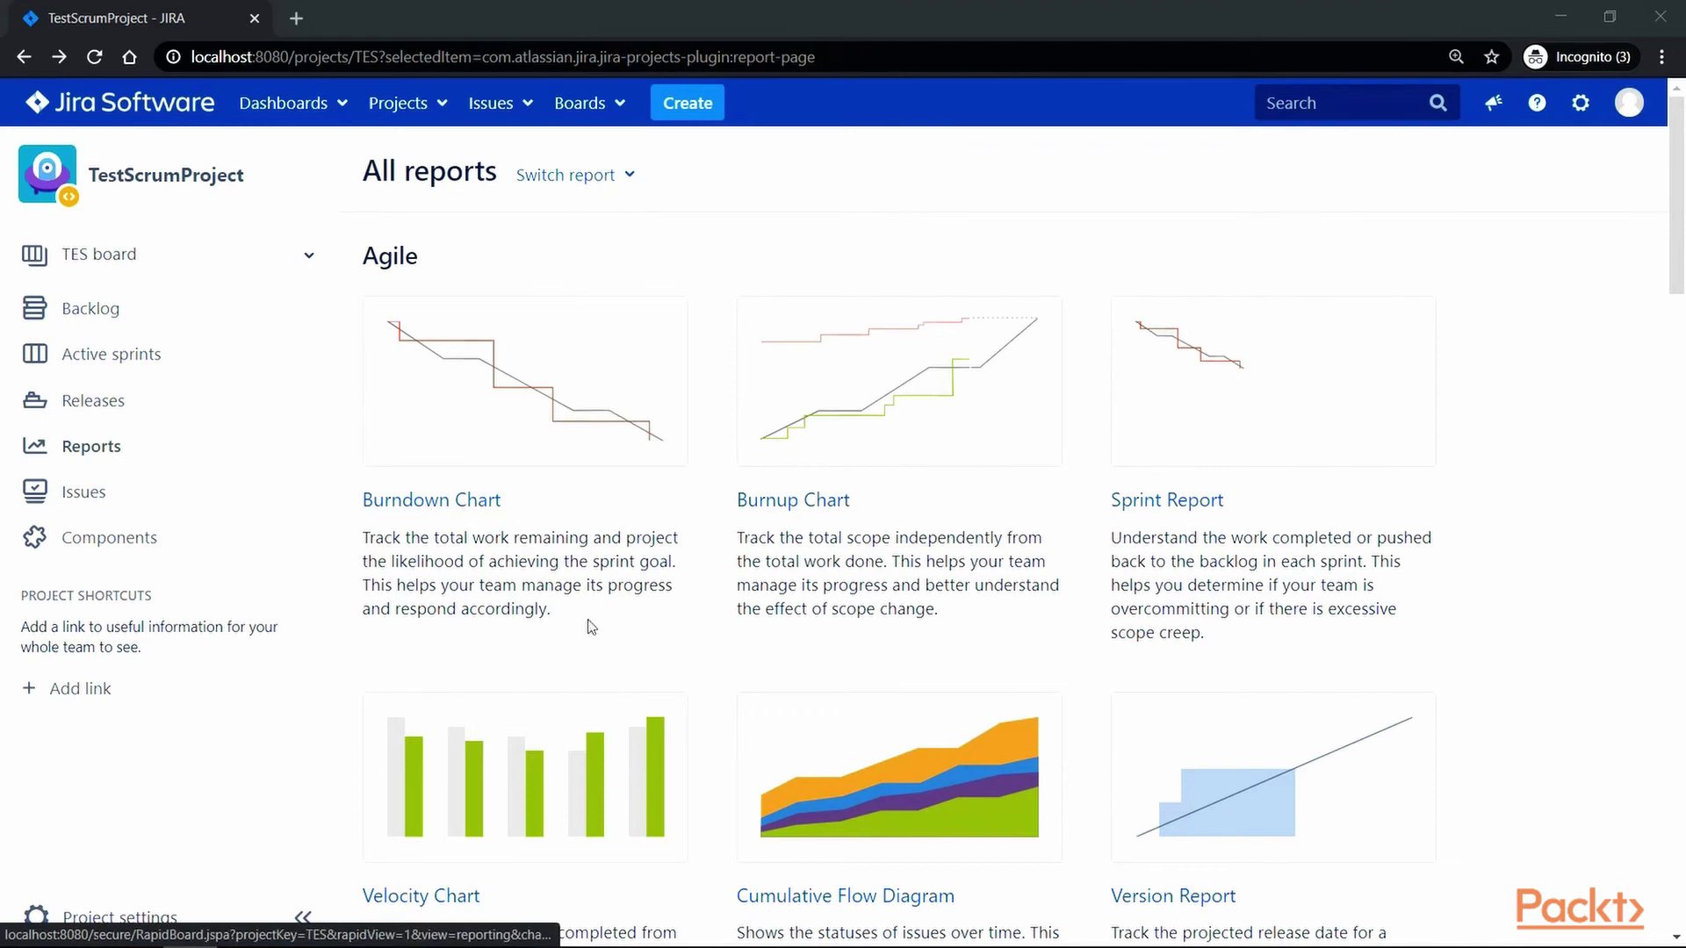
Start a Pie Chart Report from Issue analysis with Assignee as the statistic type.
scroll(581, 629, down, 5)
scroll(581, 629, down, 13)
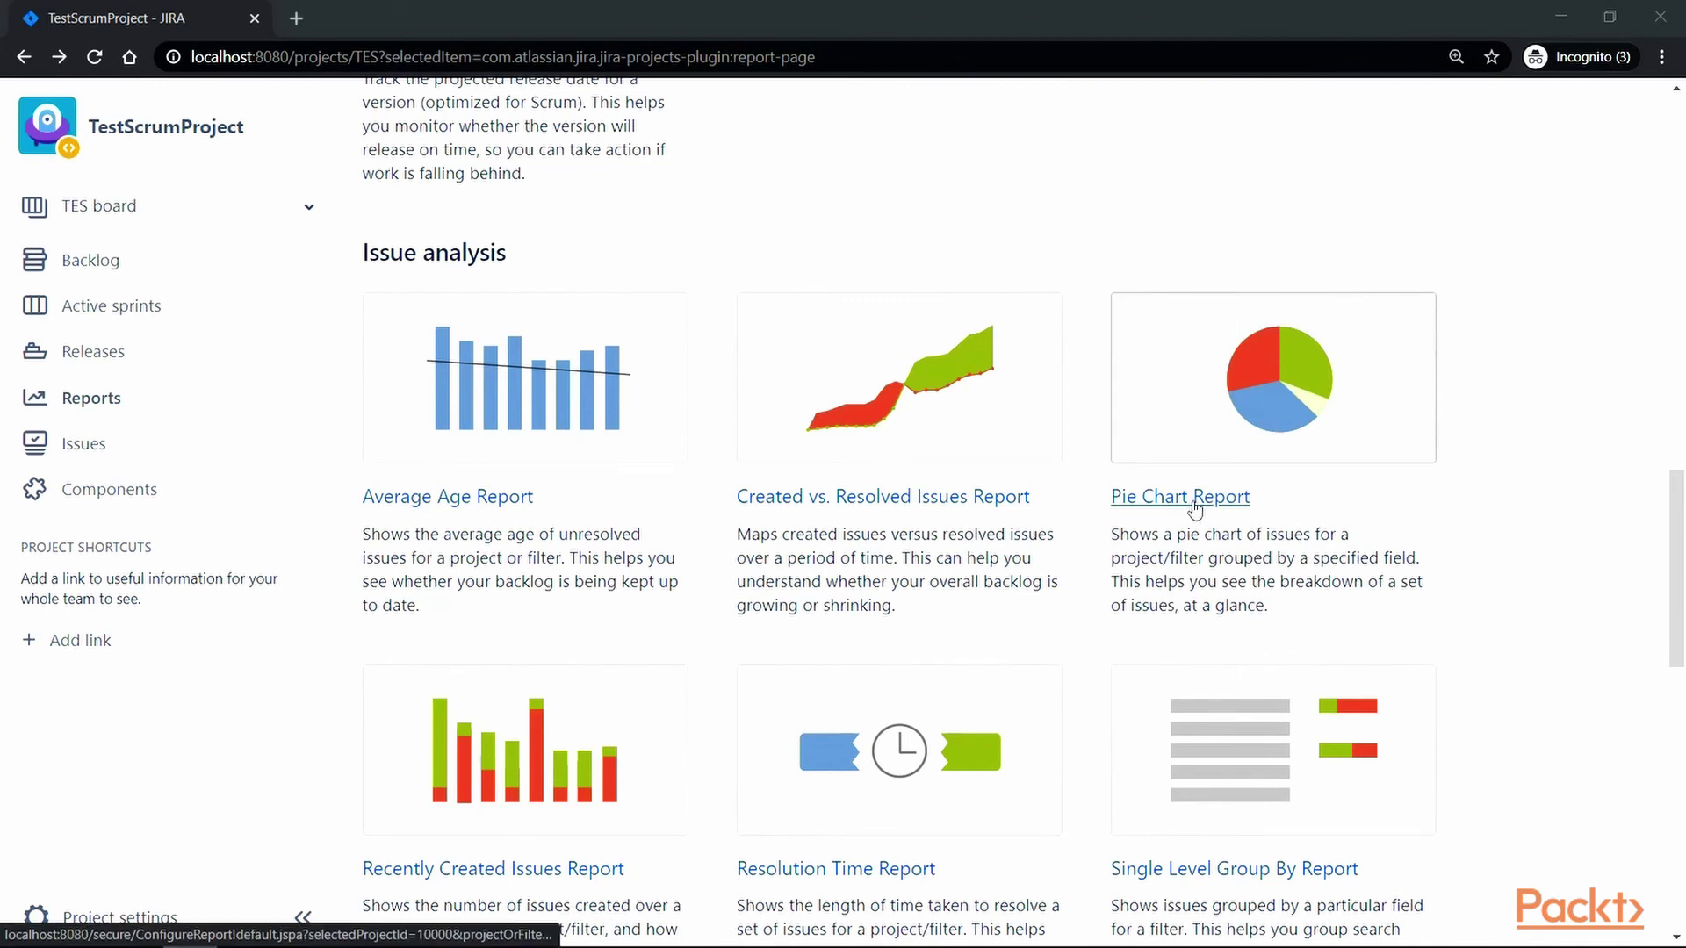
click(1195, 506)
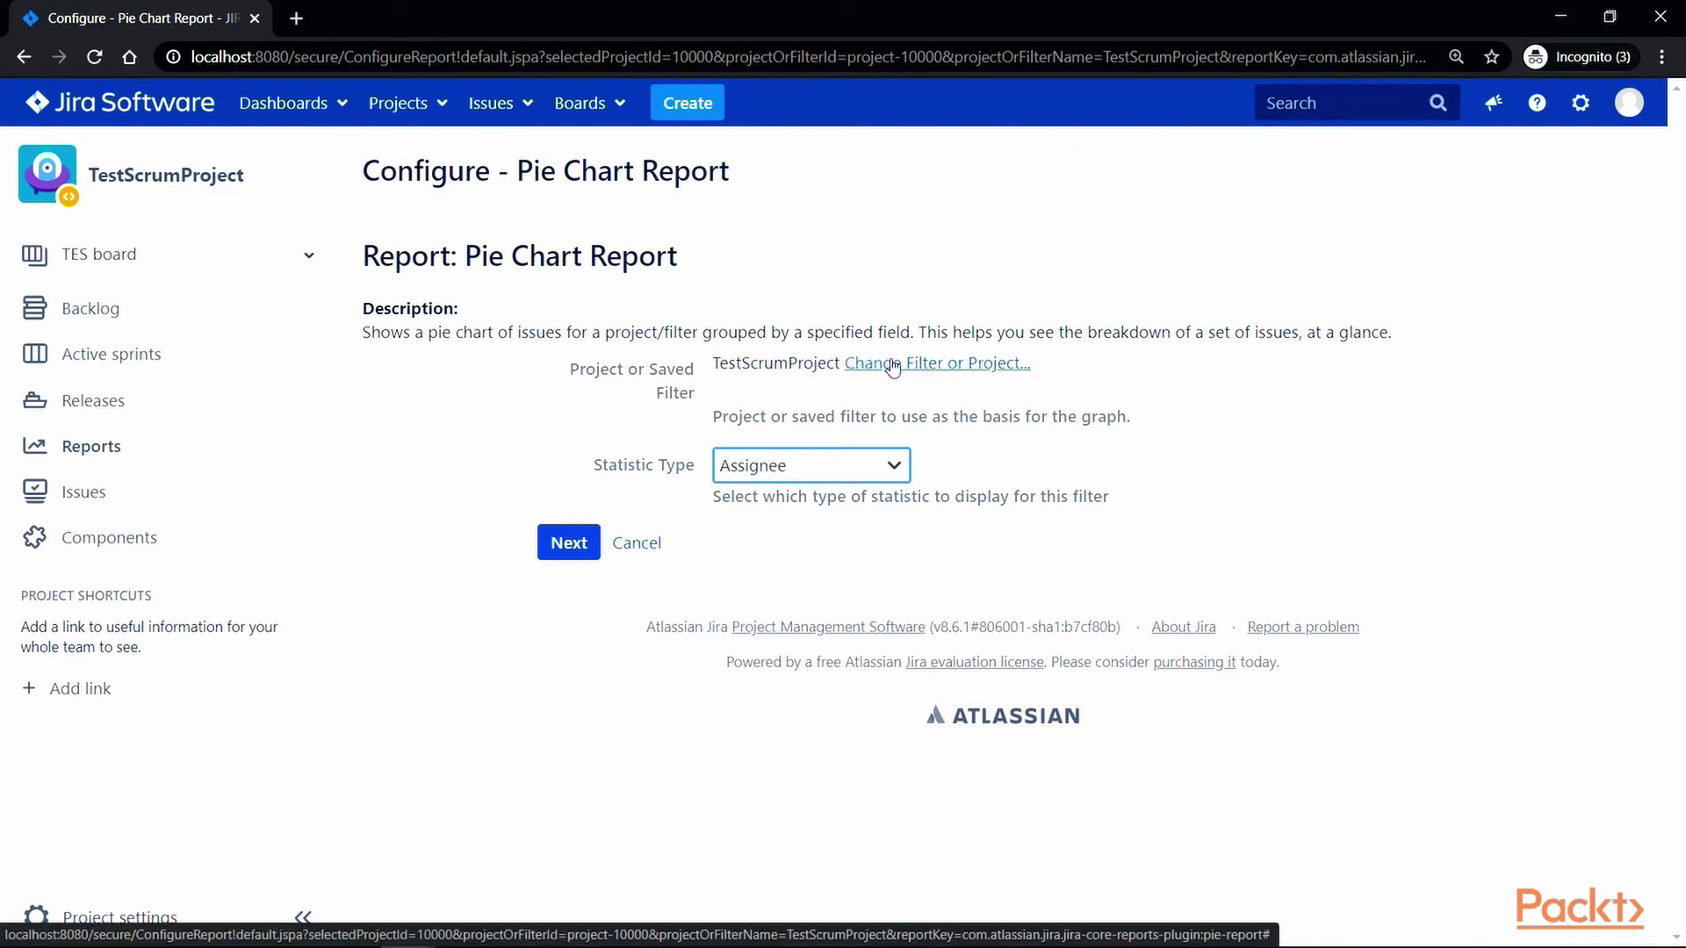
click(896, 472)
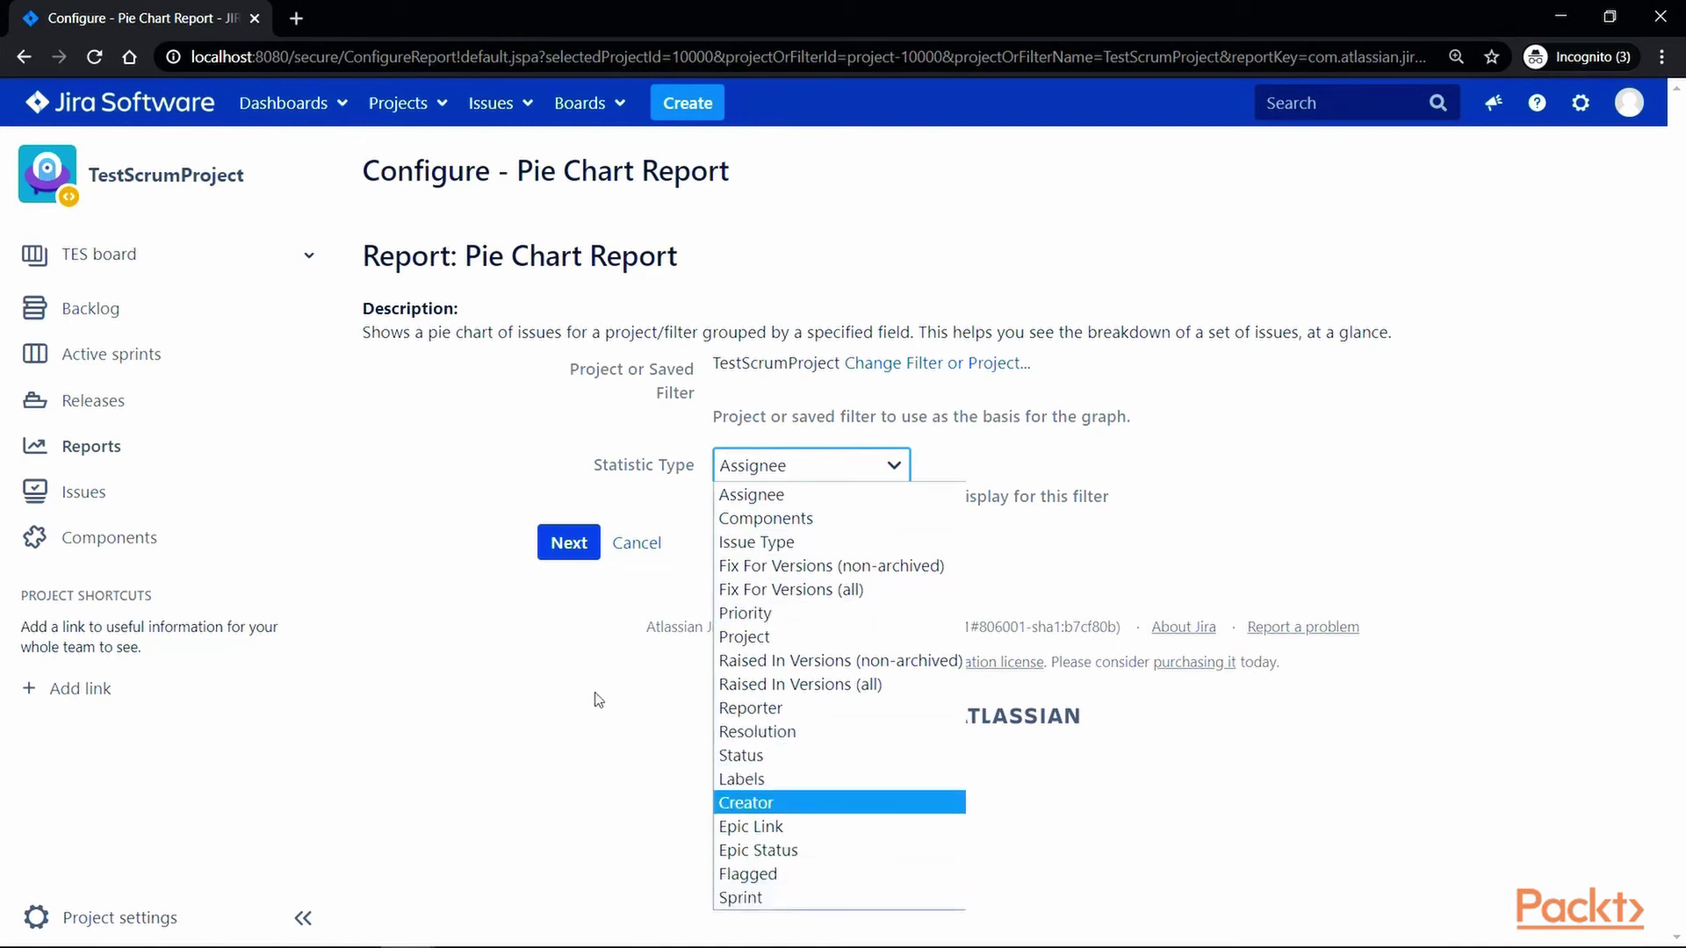
click(496, 667)
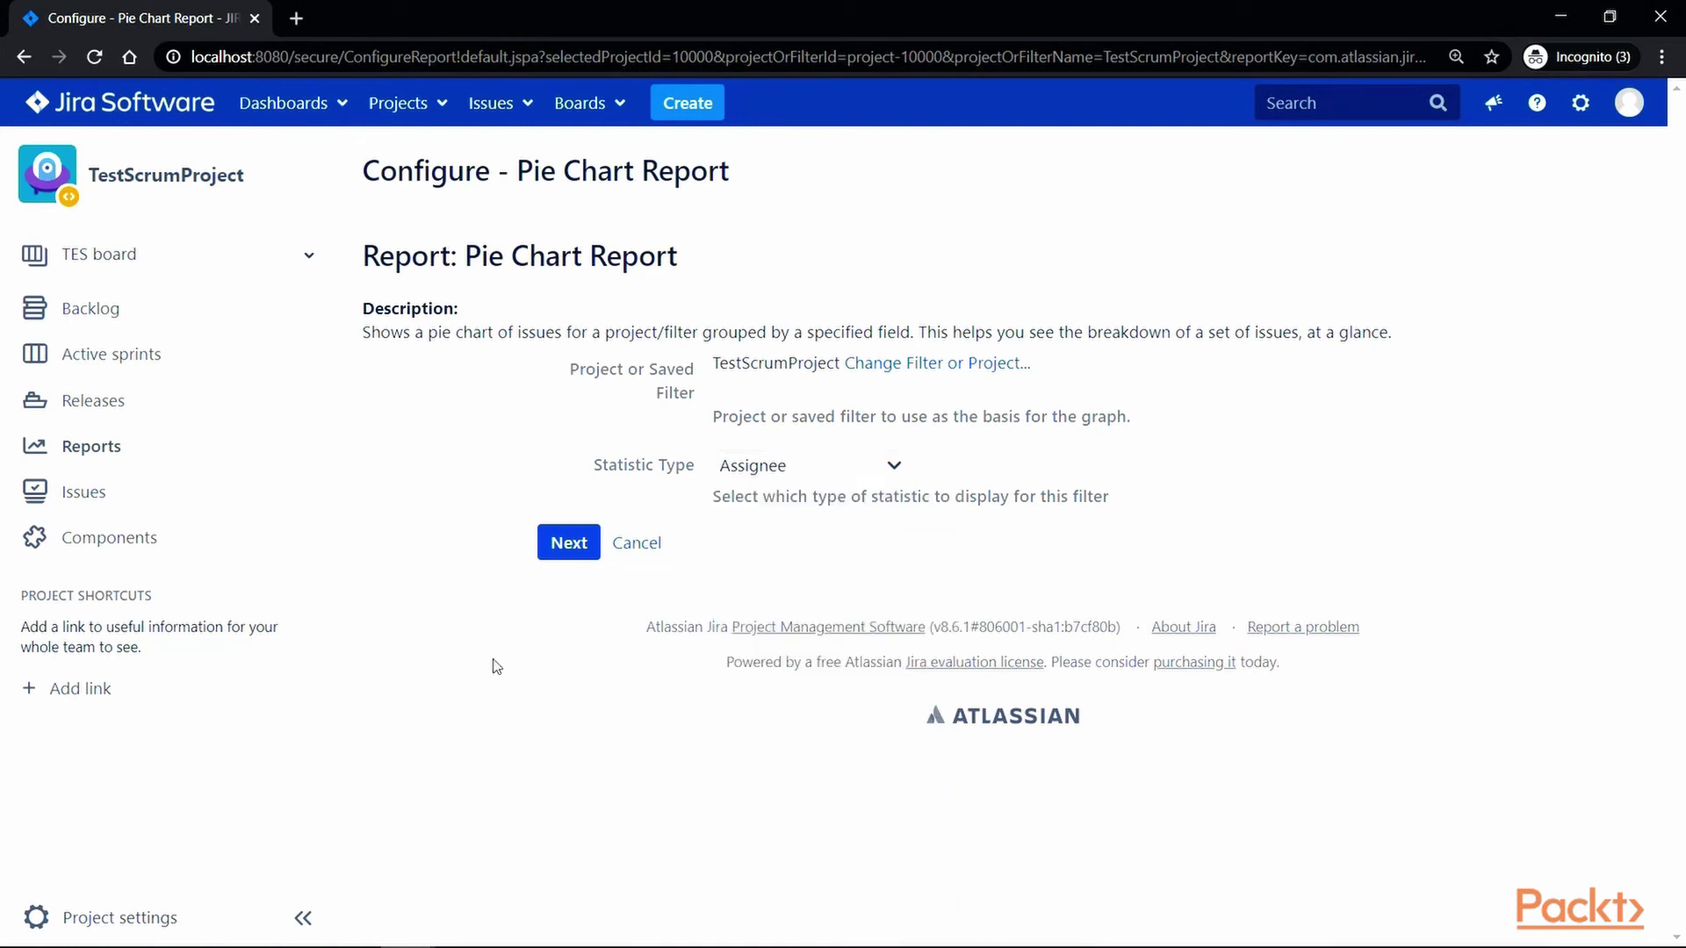
Generate the TestScrumProject pie chart by assignee and review its data table.
click(569, 544)
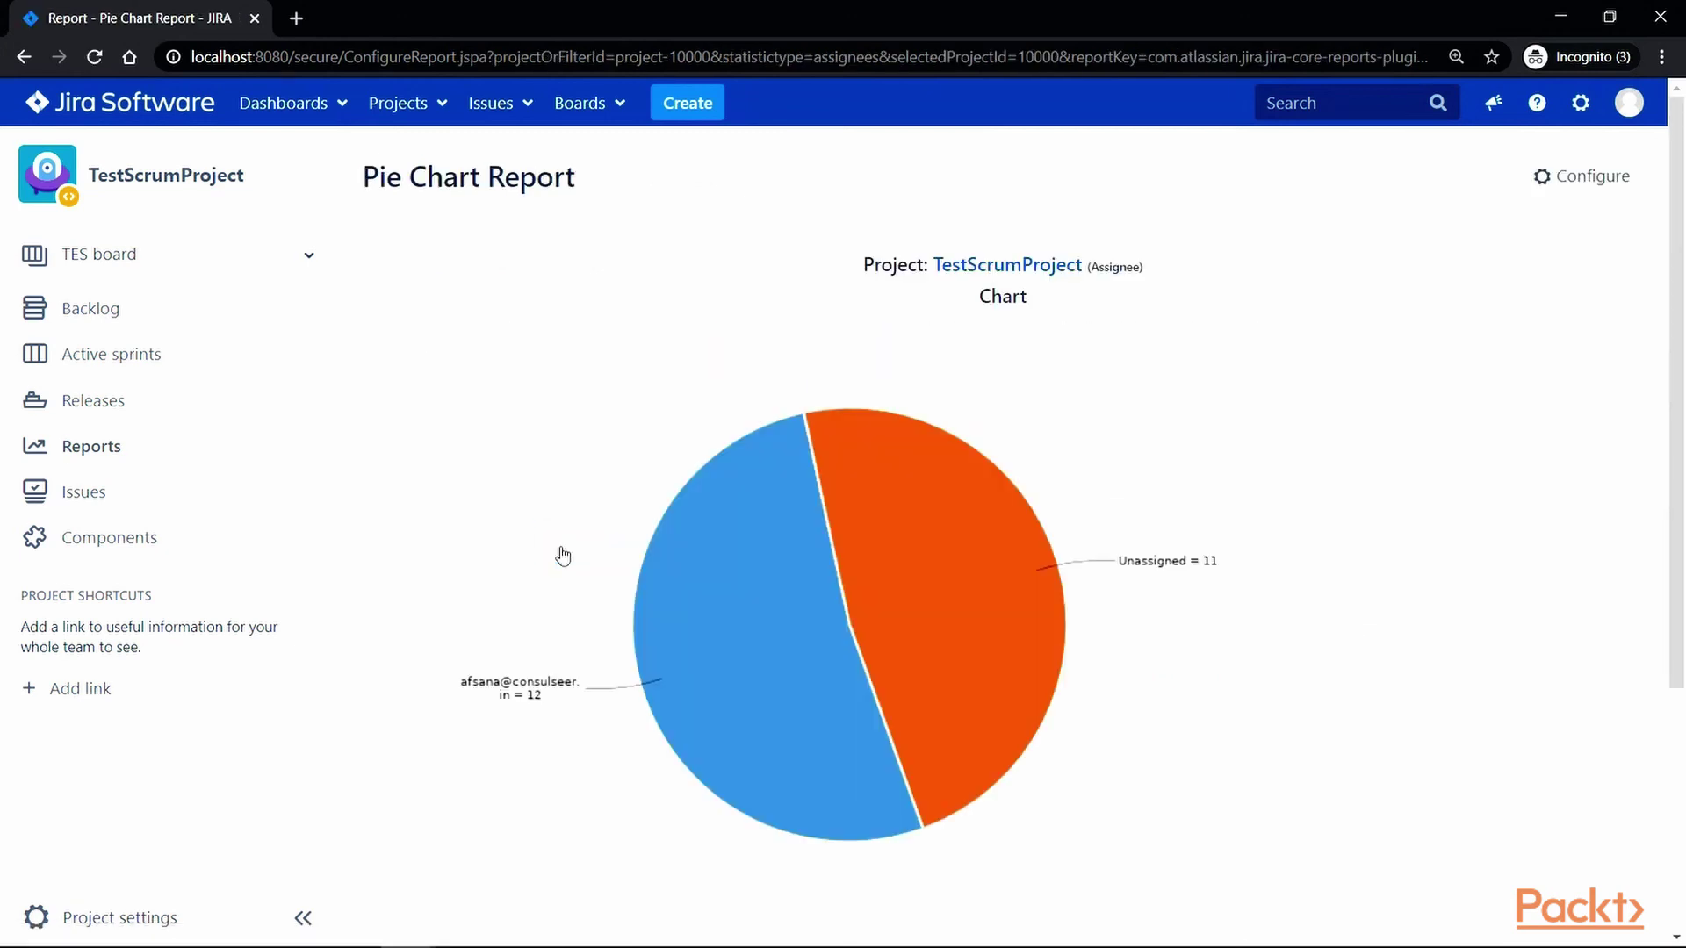
scroll(641, 639, down, 3)
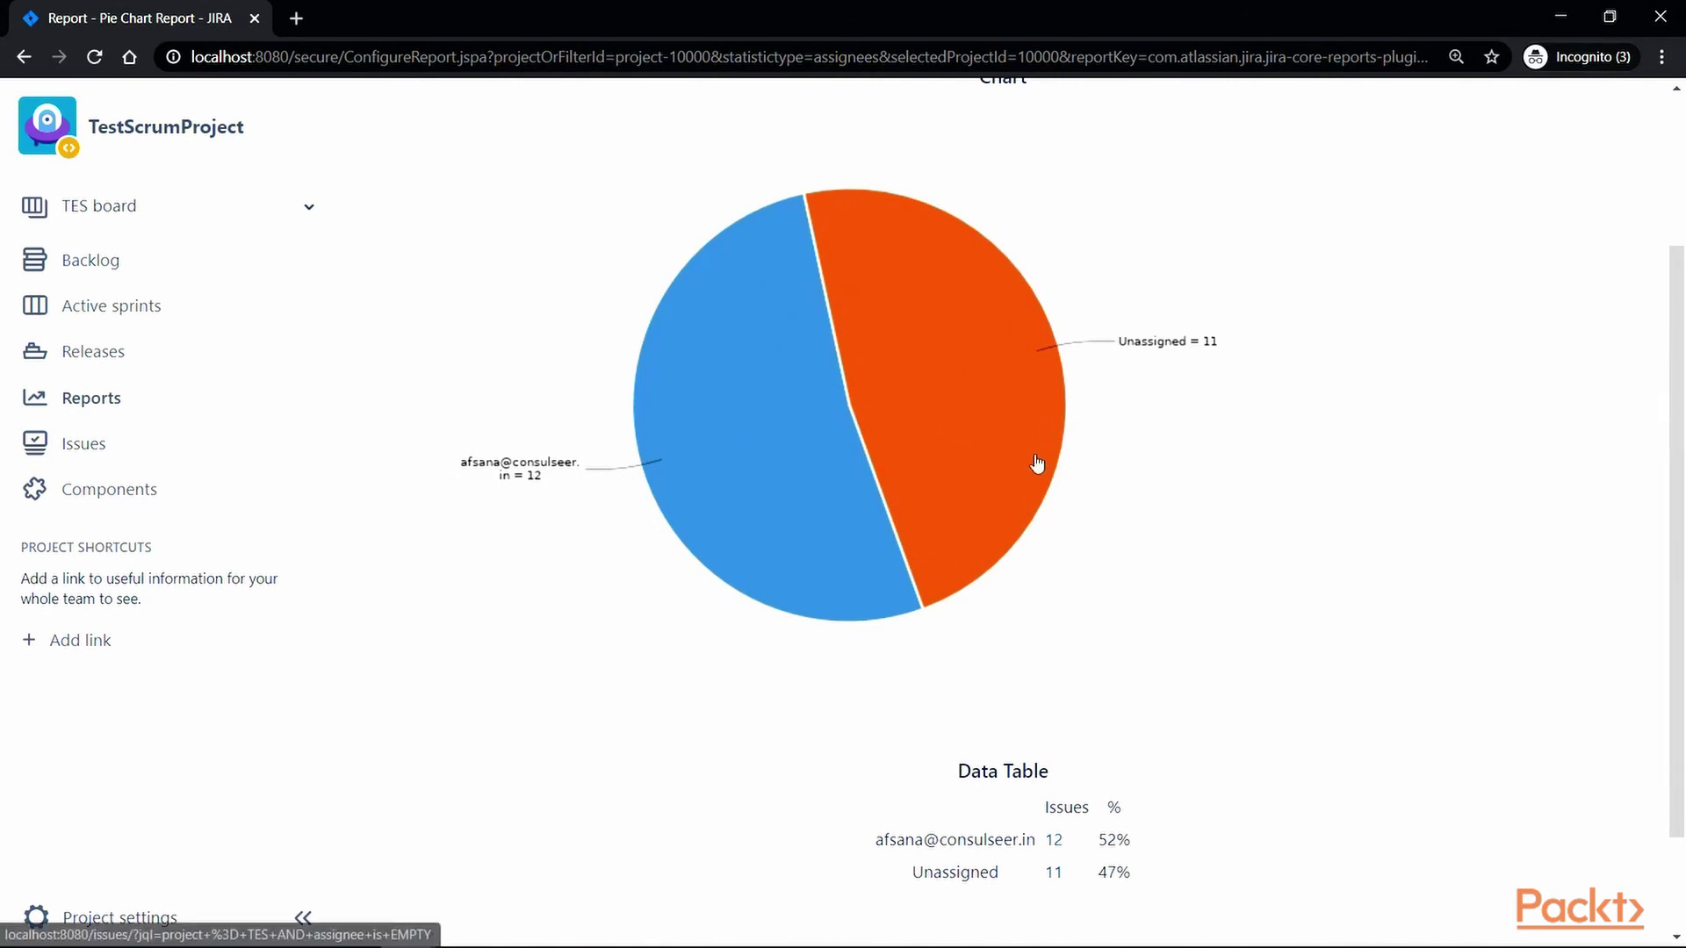
mouse_move(1026, 471)
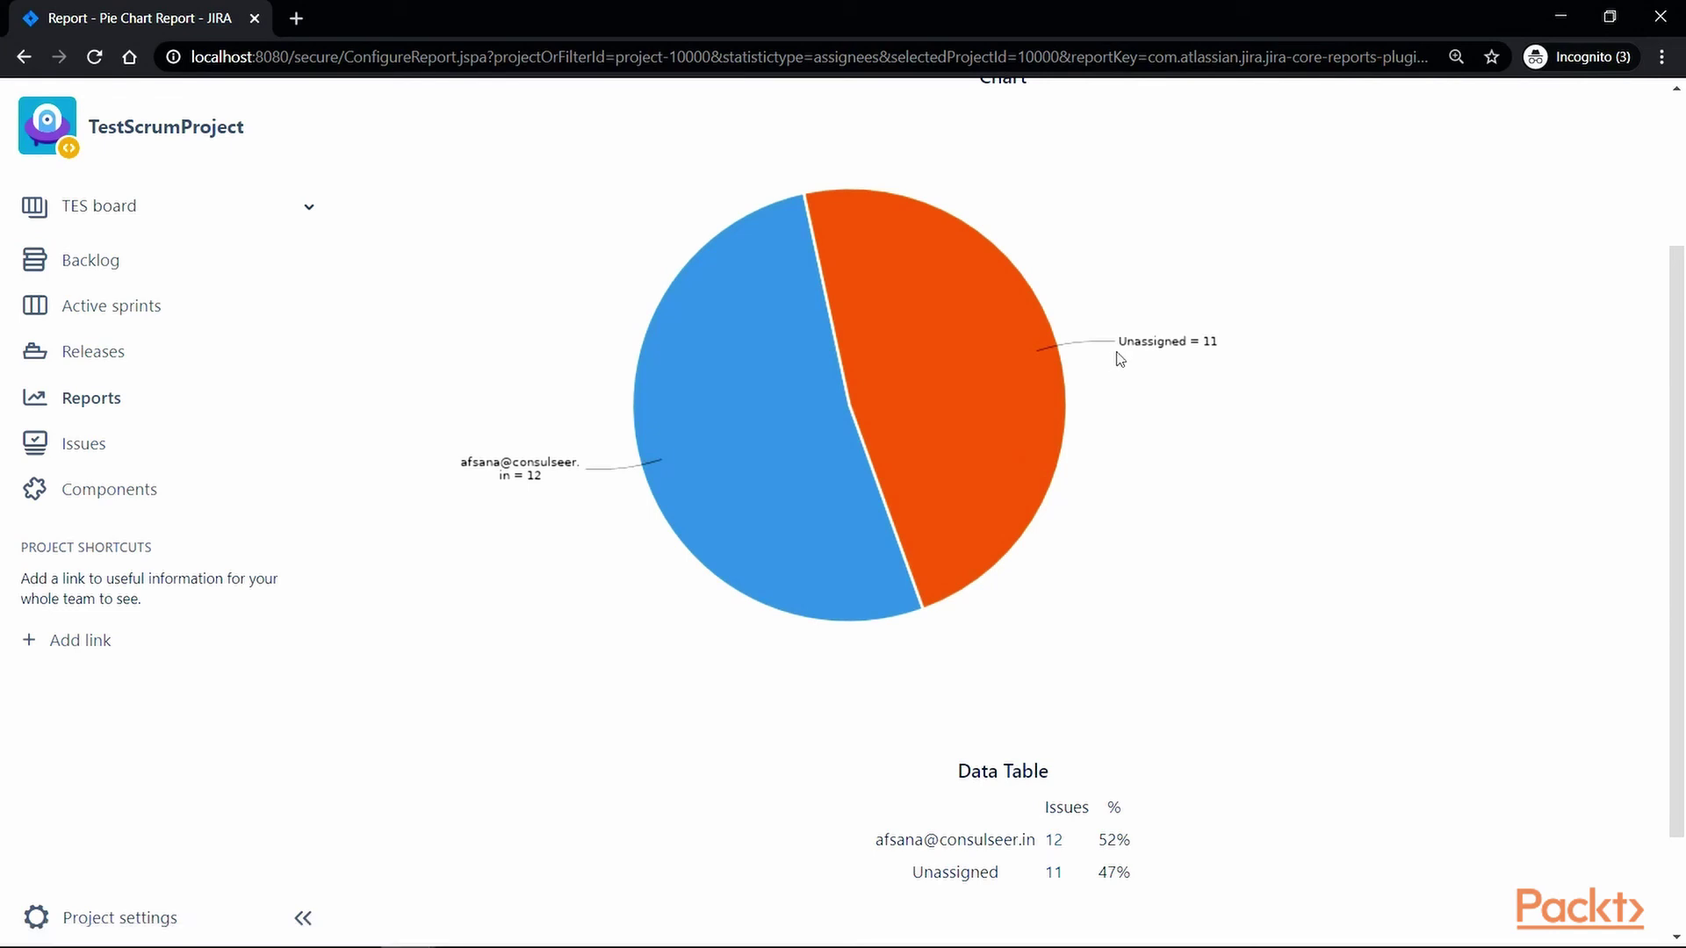
scroll(1014, 571, down, 2)
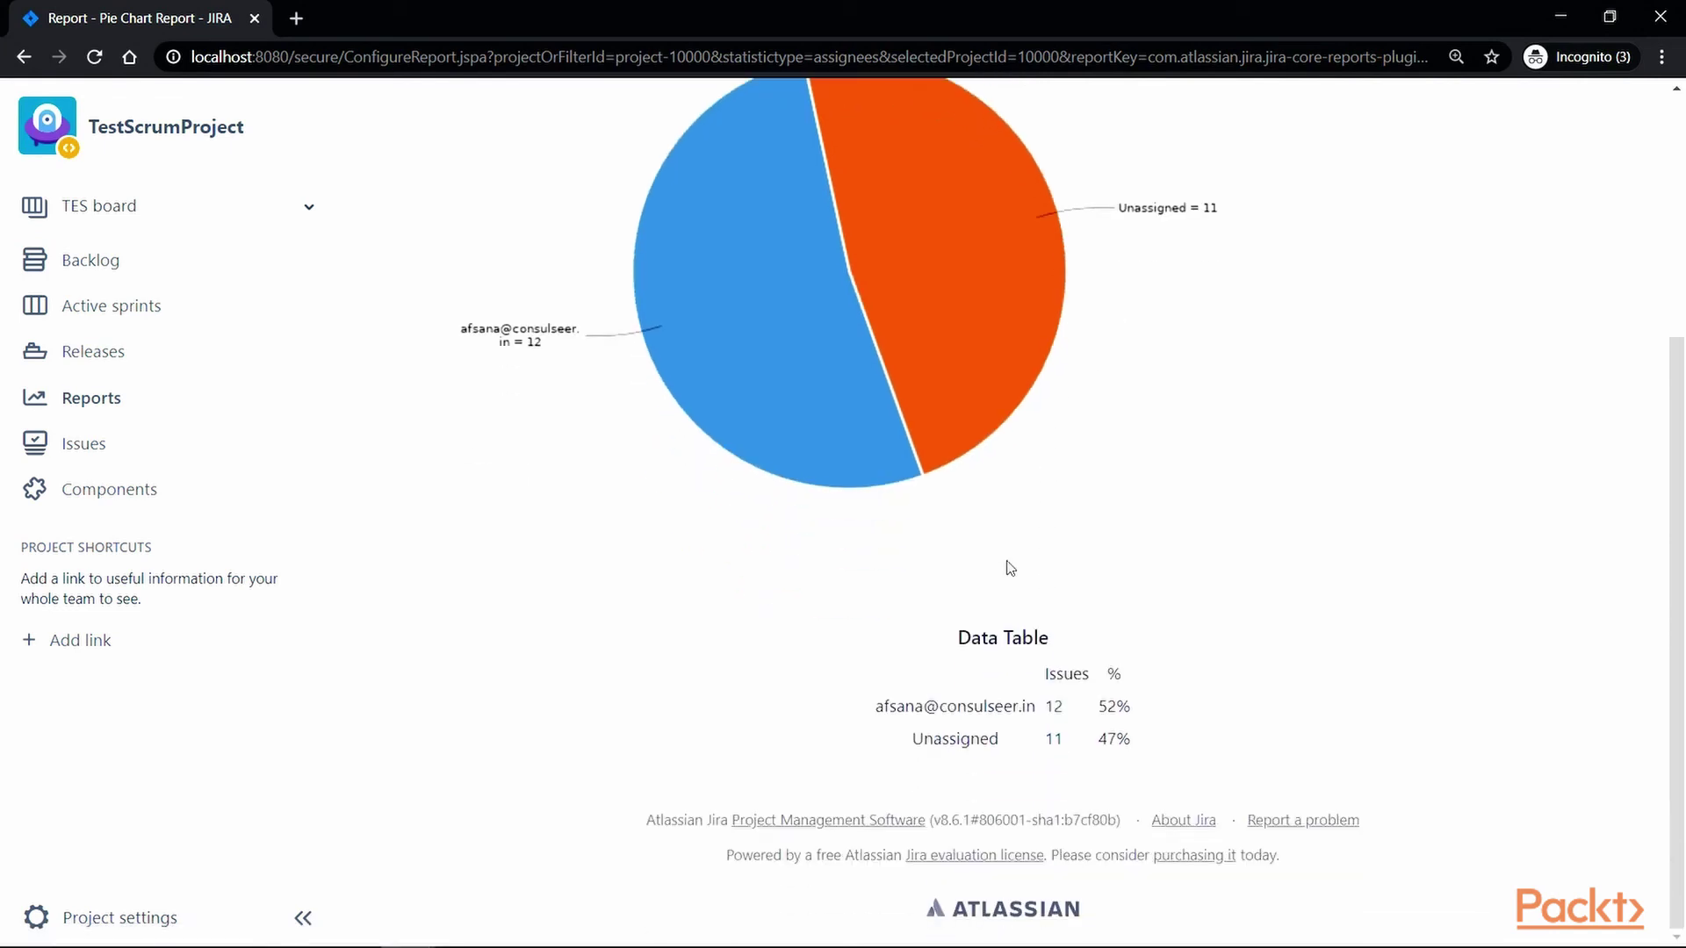
List the 12 issues in the assigned slice, then return to the pie chart report.
click(1054, 708)
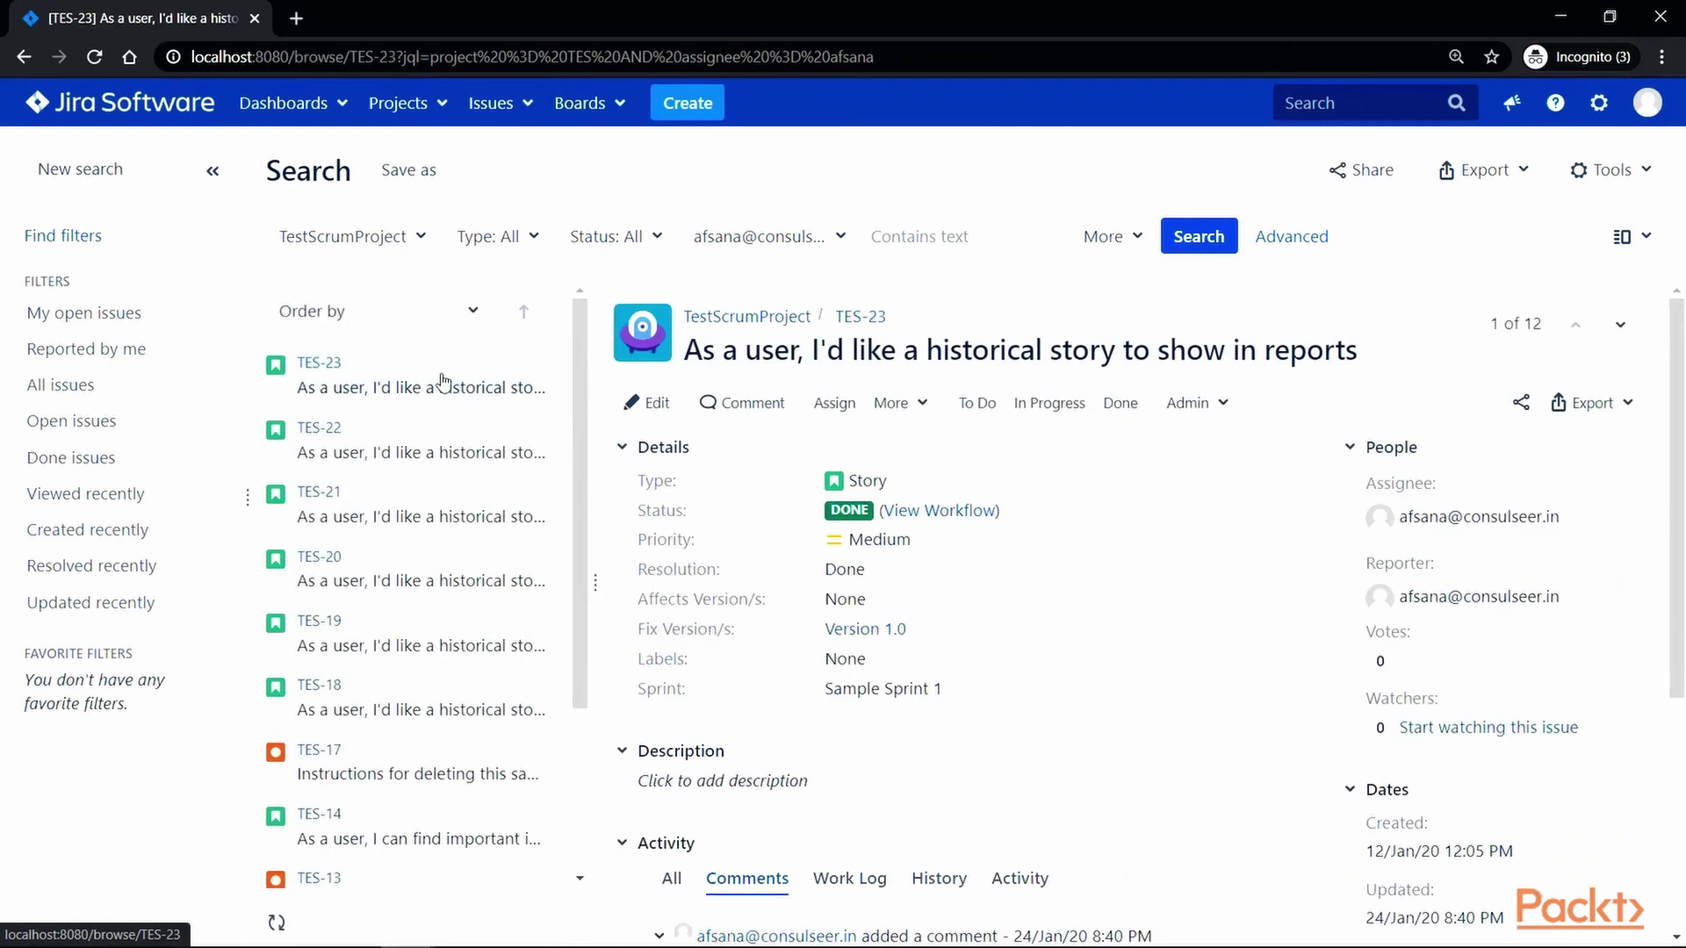
scroll(440, 475, down, 3)
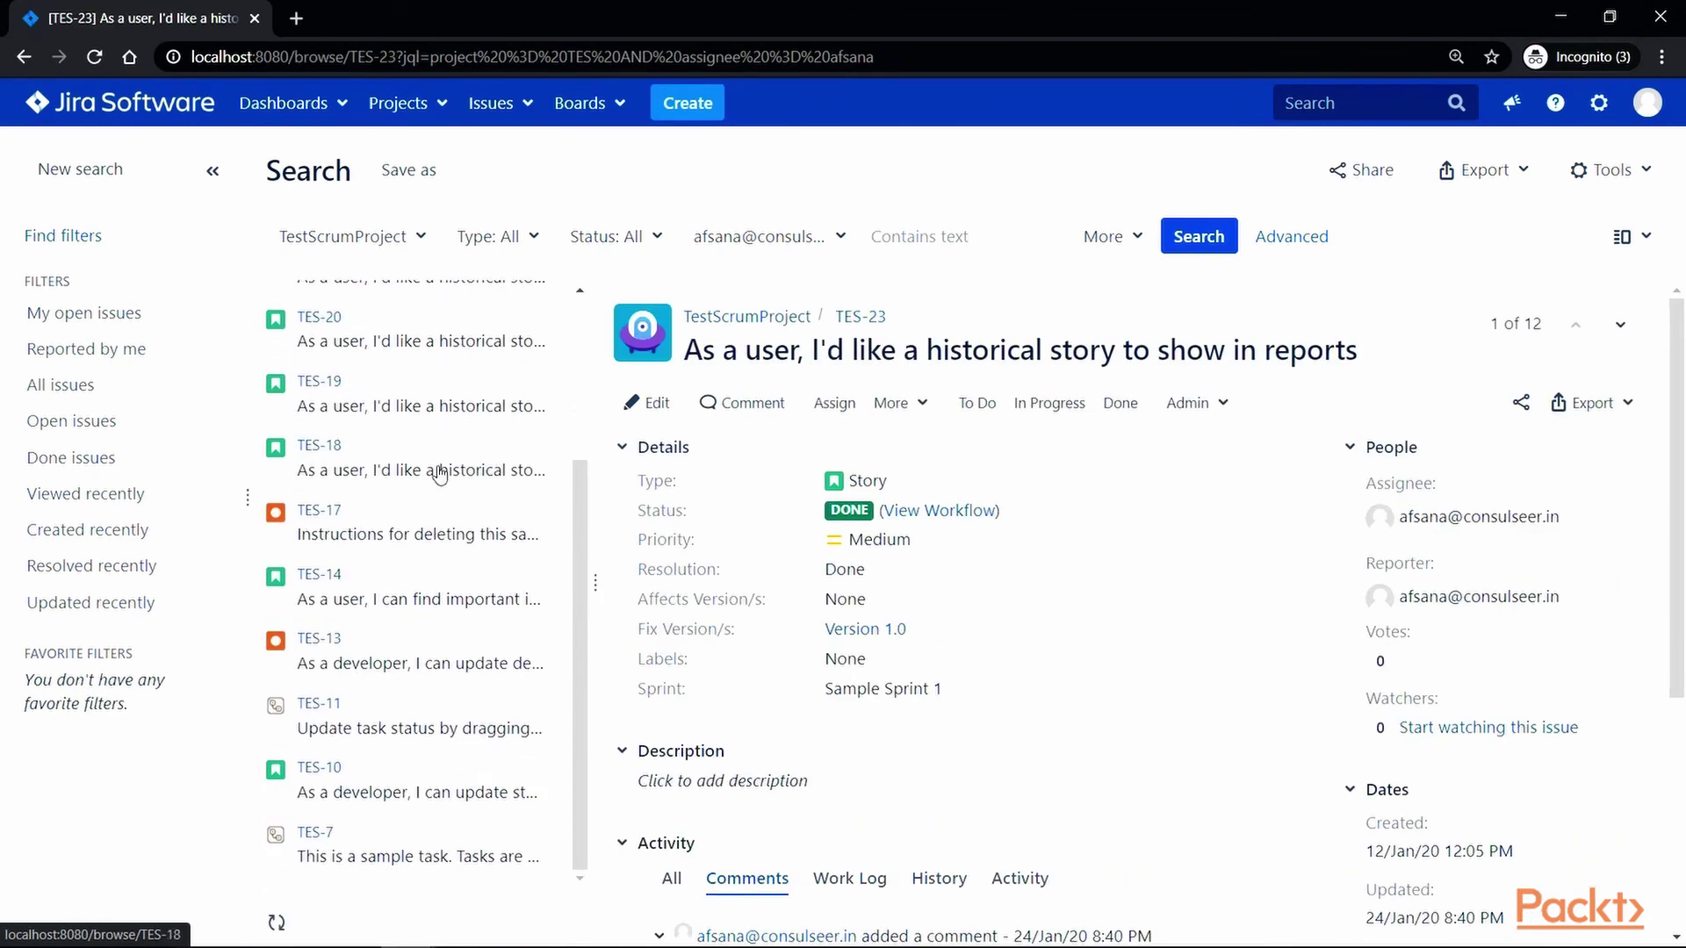
scroll(440, 475, up, 3)
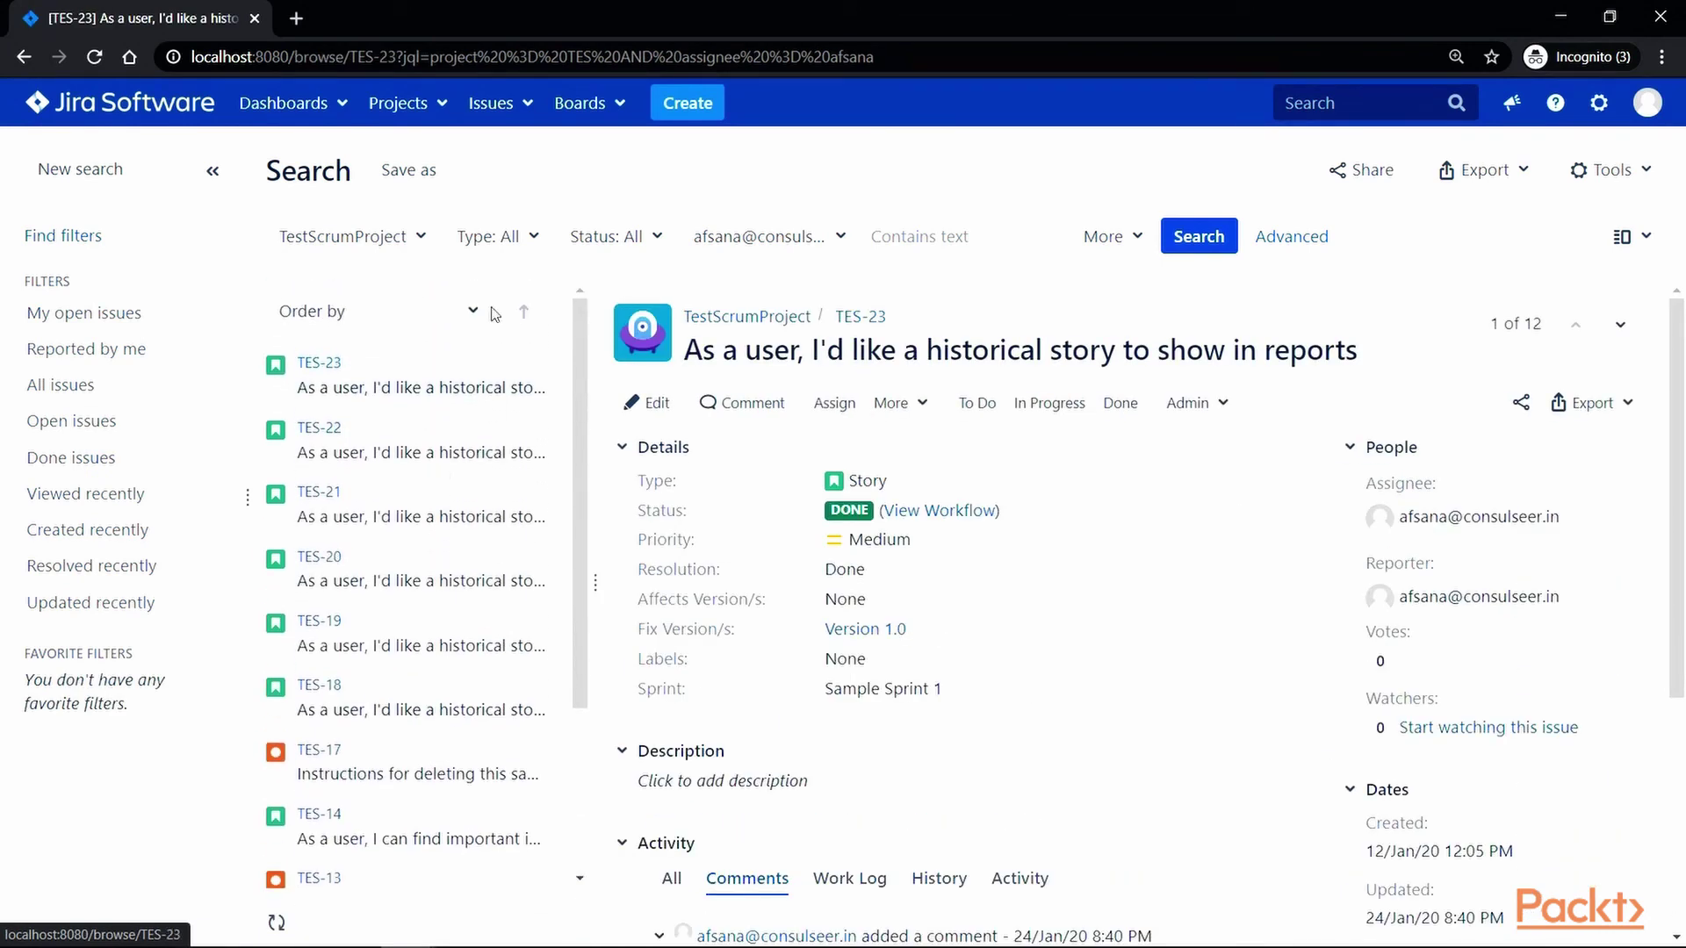
click(24, 58)
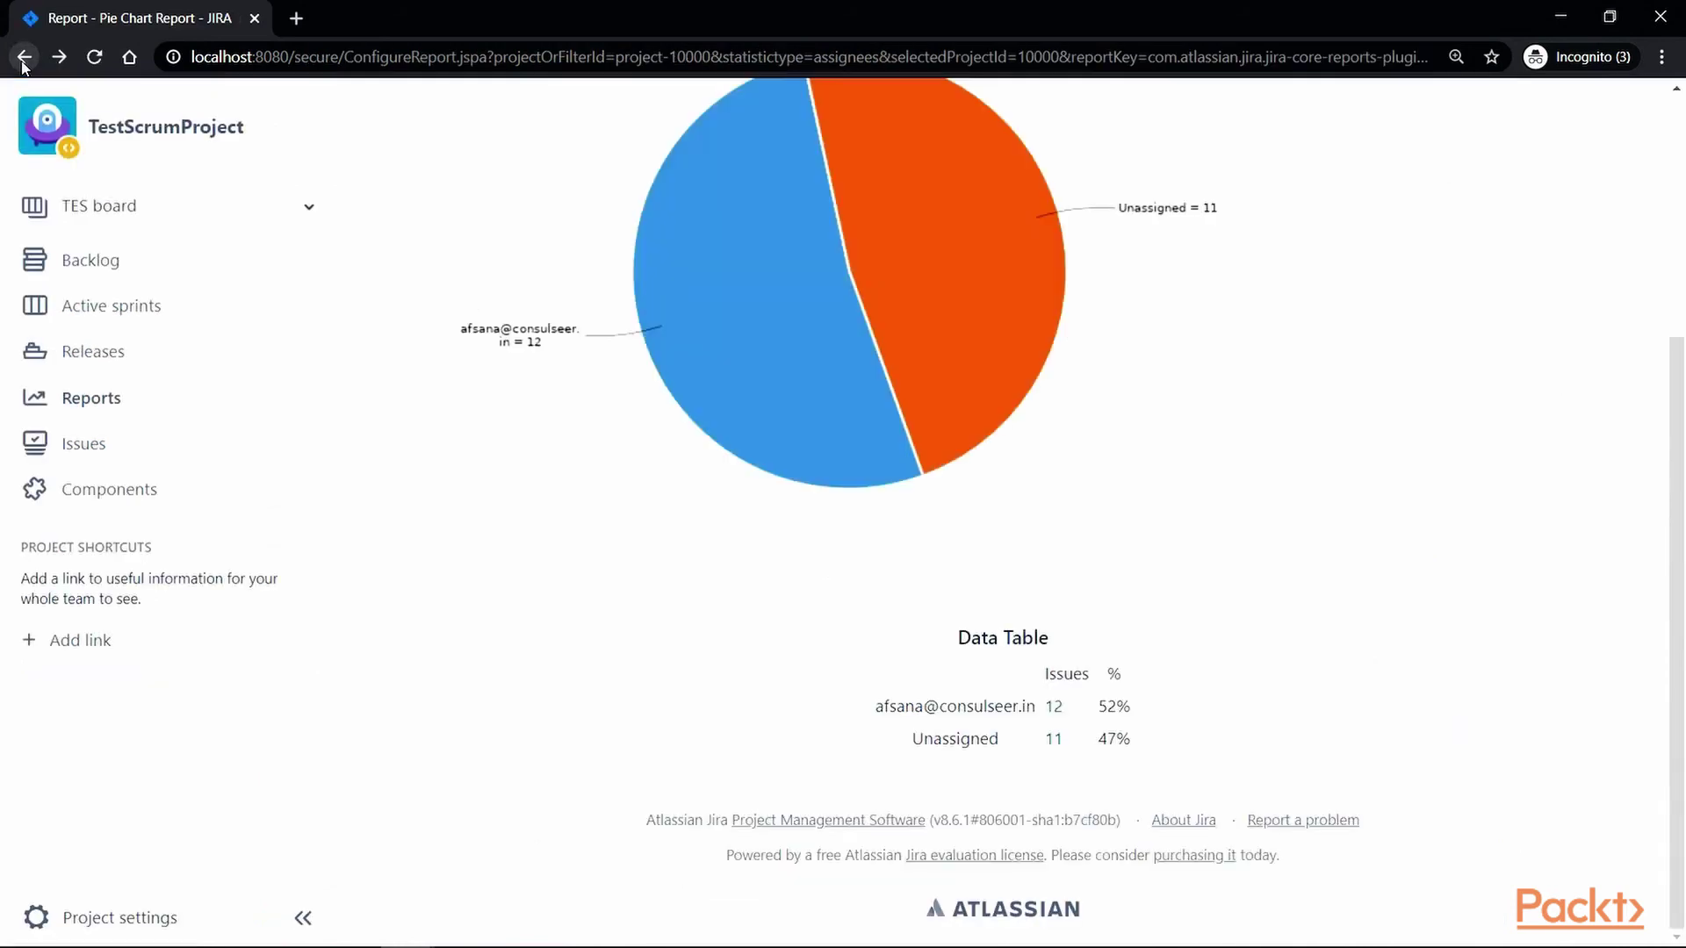
Regroup the pie chart by Status, showing Done 12, To Do 8 and In Progress 3.
click(23, 58)
click(895, 467)
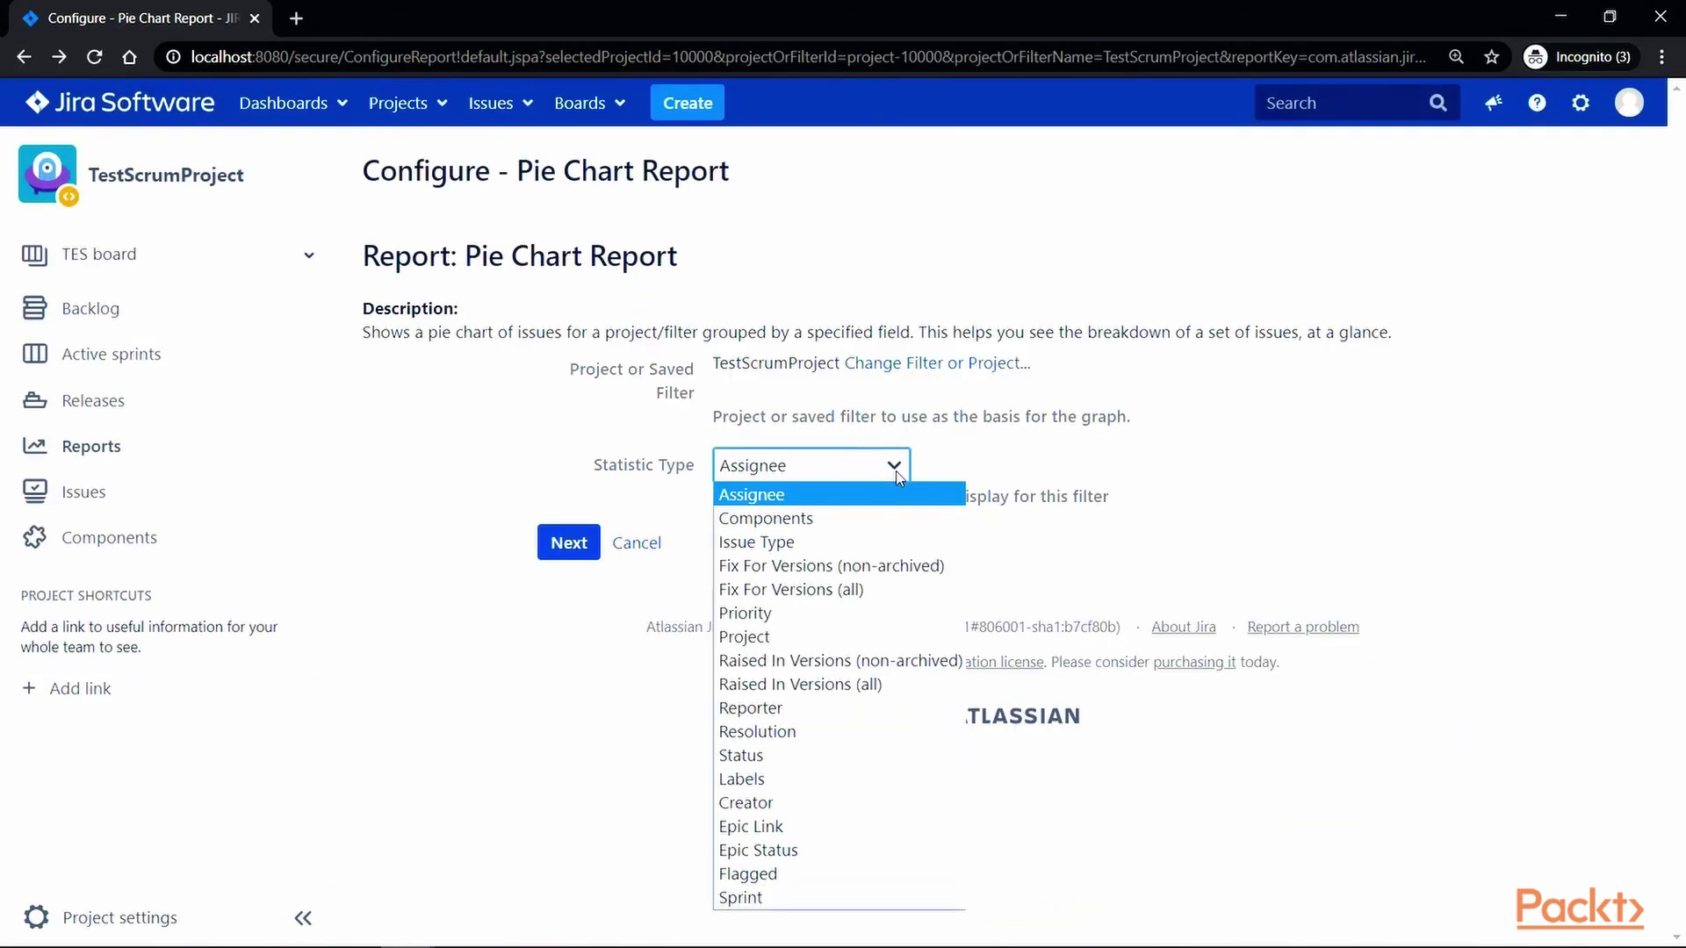
click(788, 752)
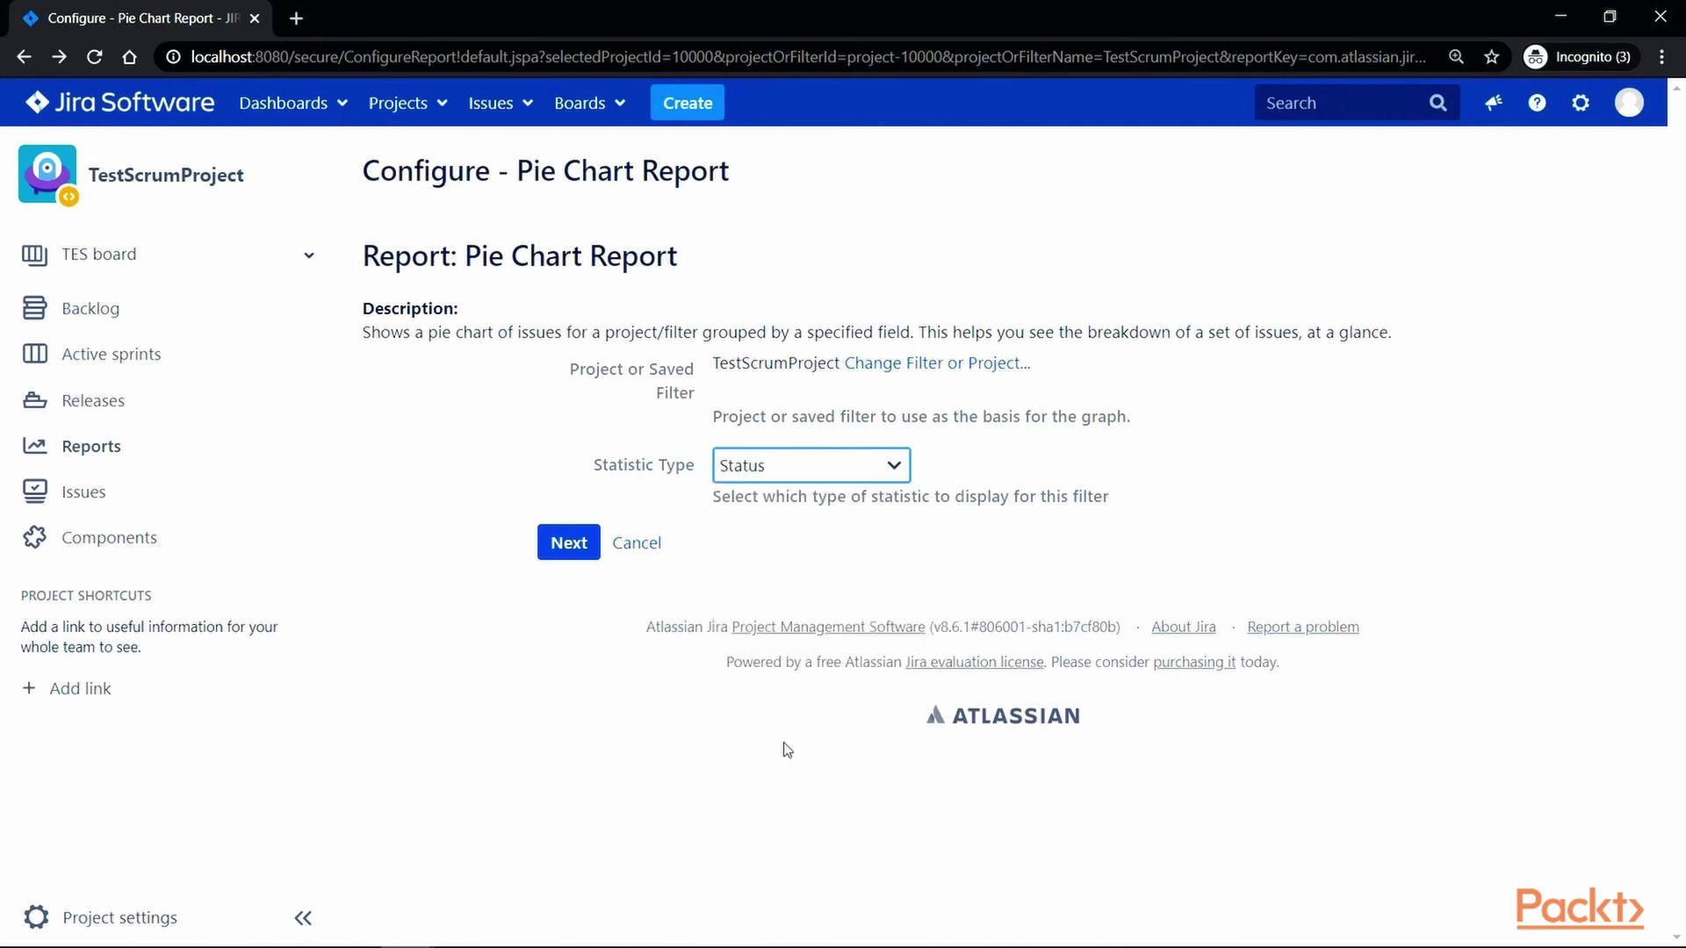
click(569, 544)
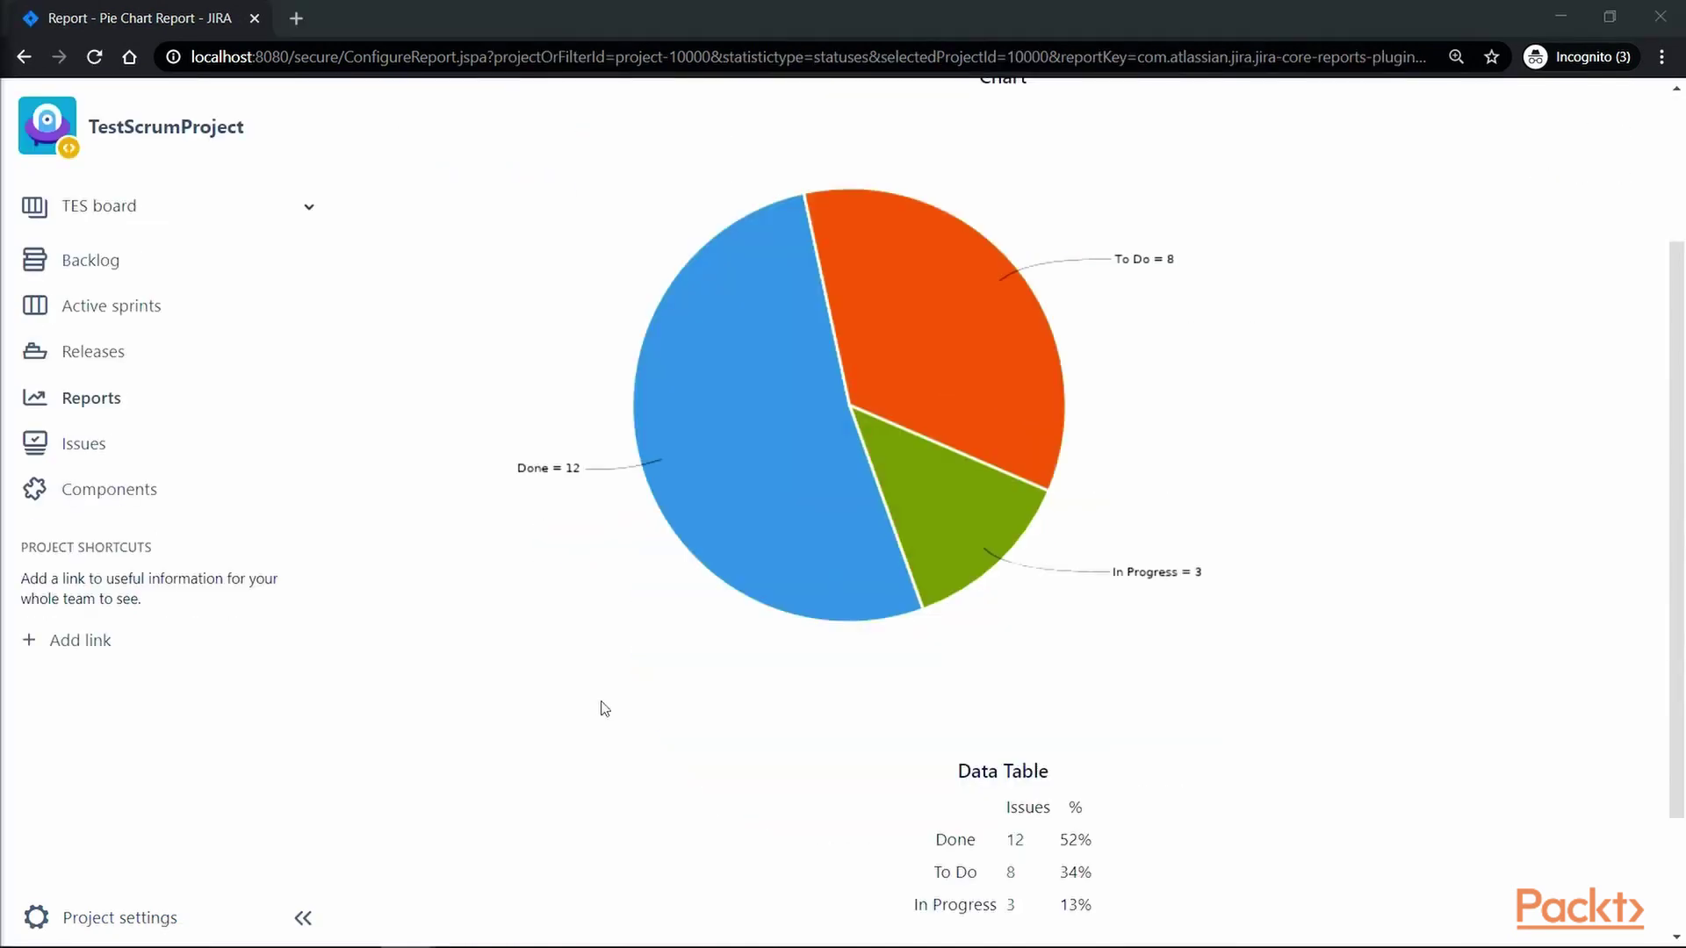
mouse_move(728, 542)
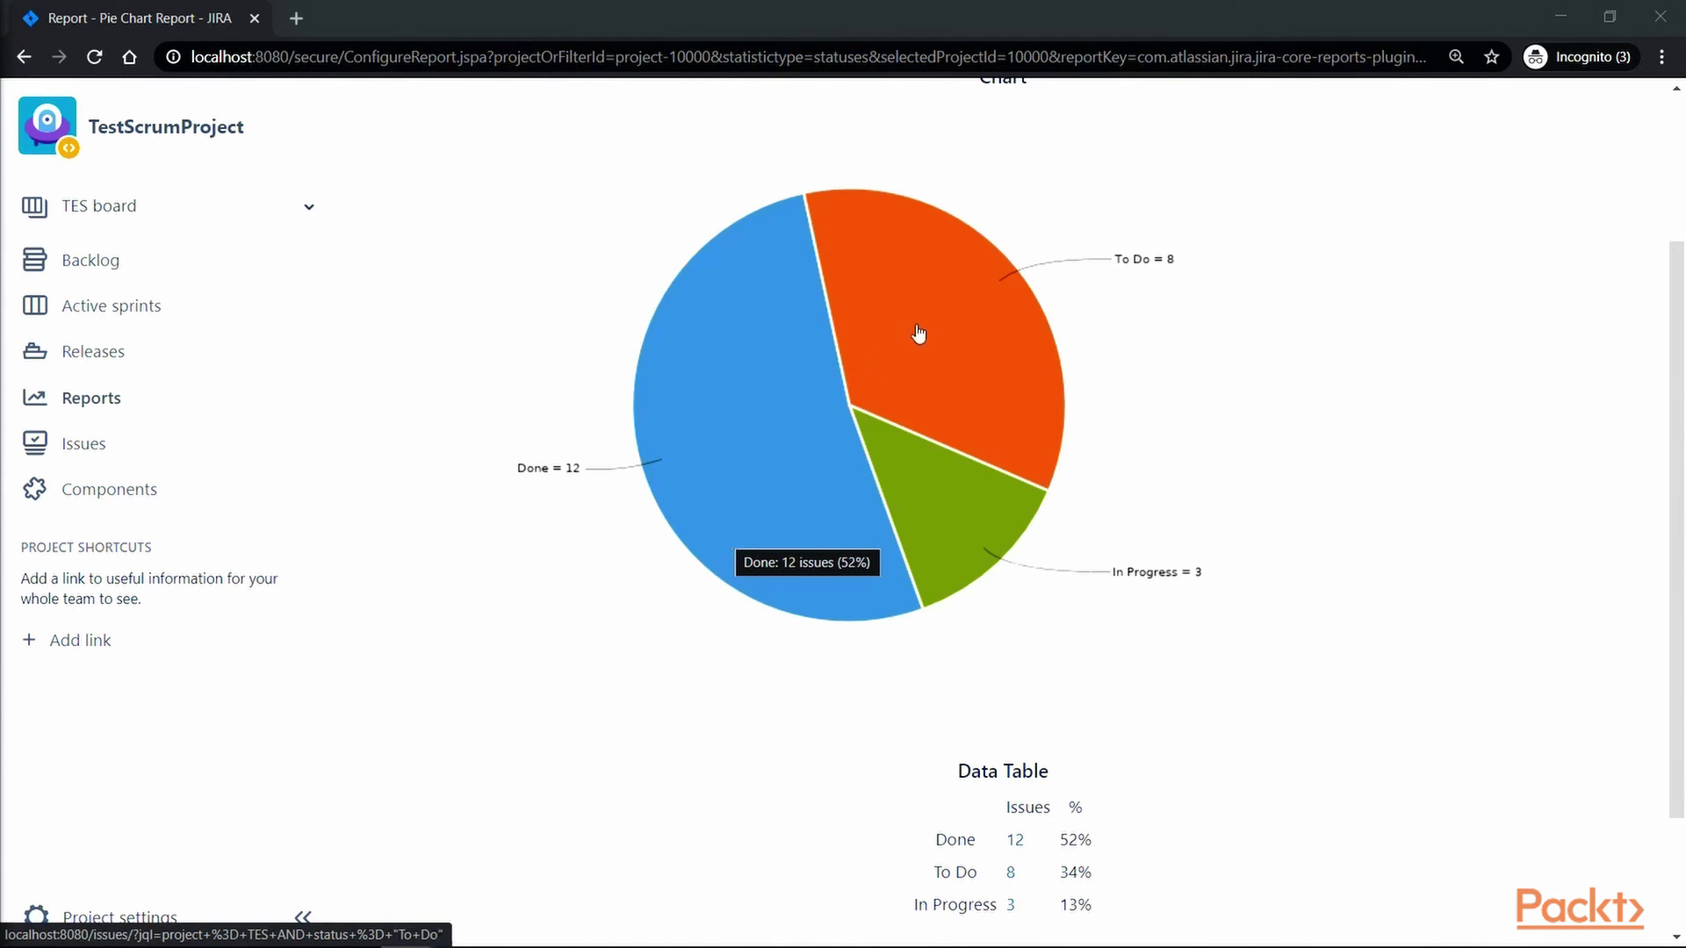
mouse_move(922, 334)
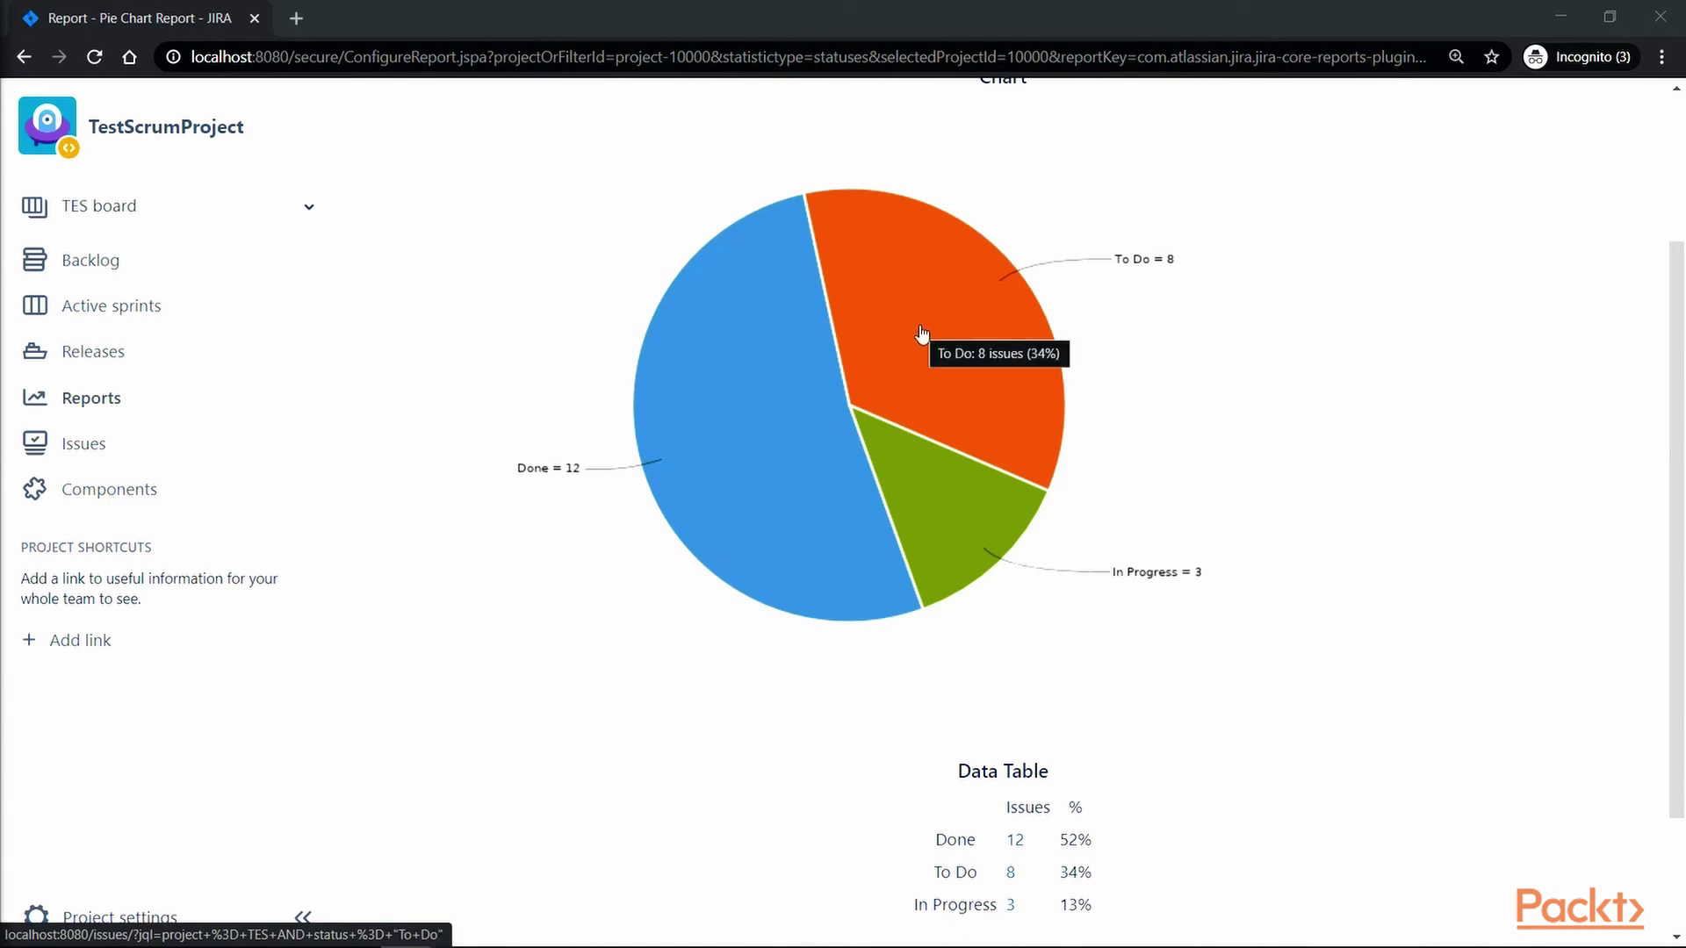
mouse_move(945, 508)
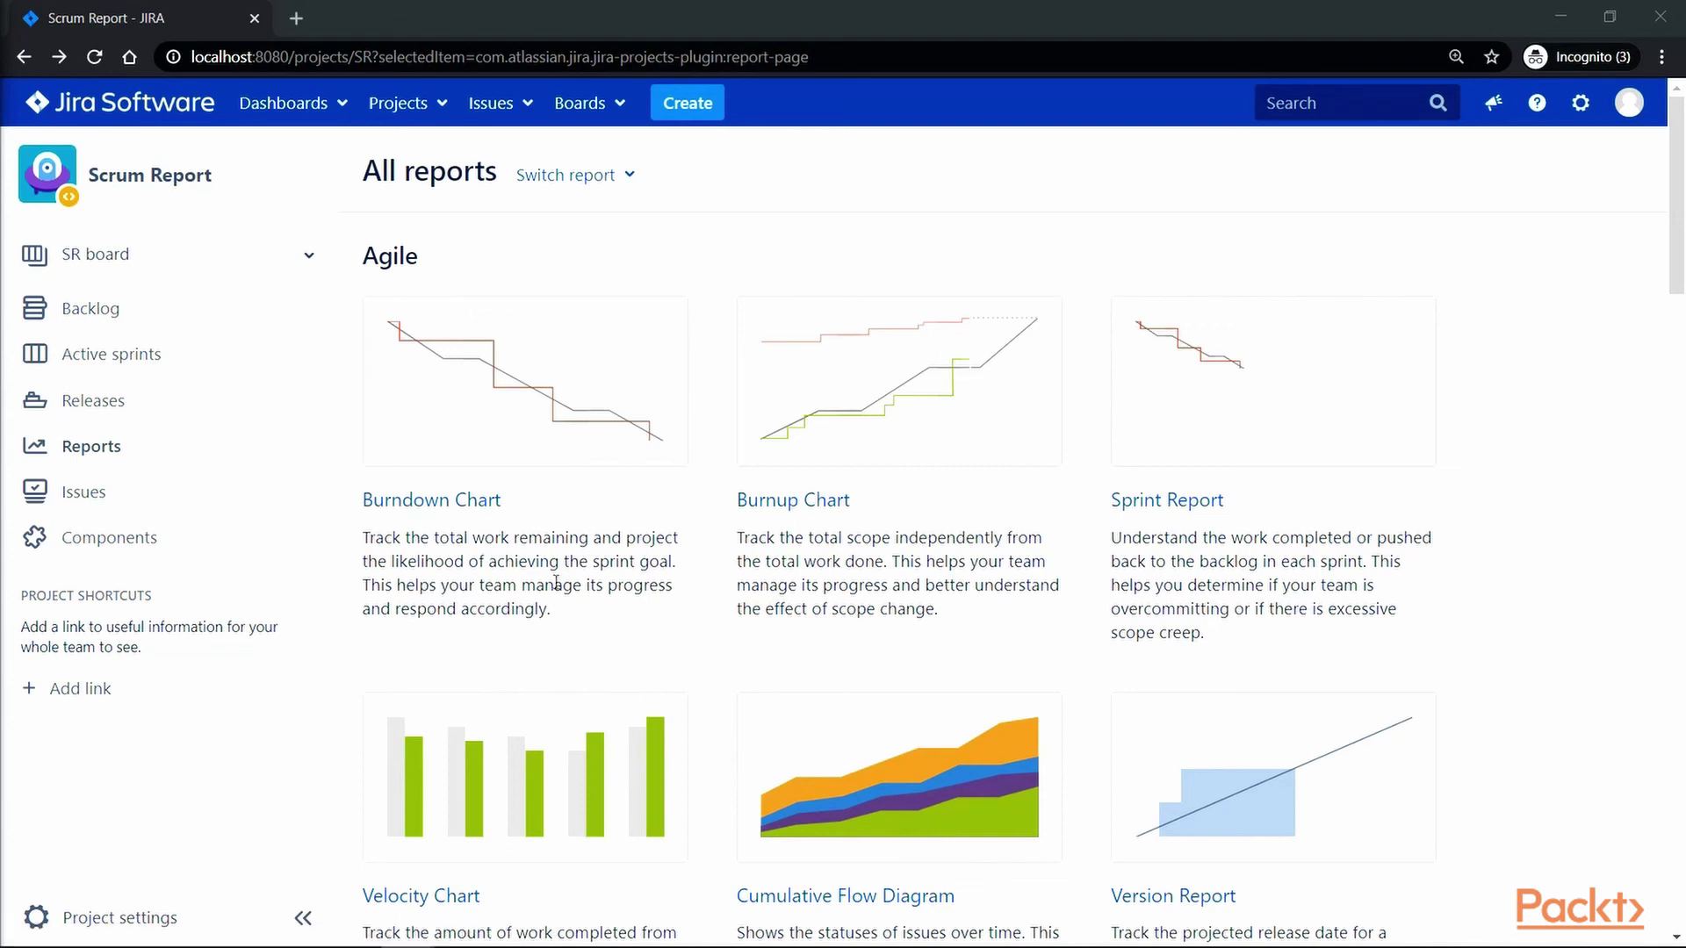
Start a Time Tracking Report from the Forecast & management section of Scrum Report's reports.
scroll(553, 560, down, 1)
scroll(553, 559, down, 20)
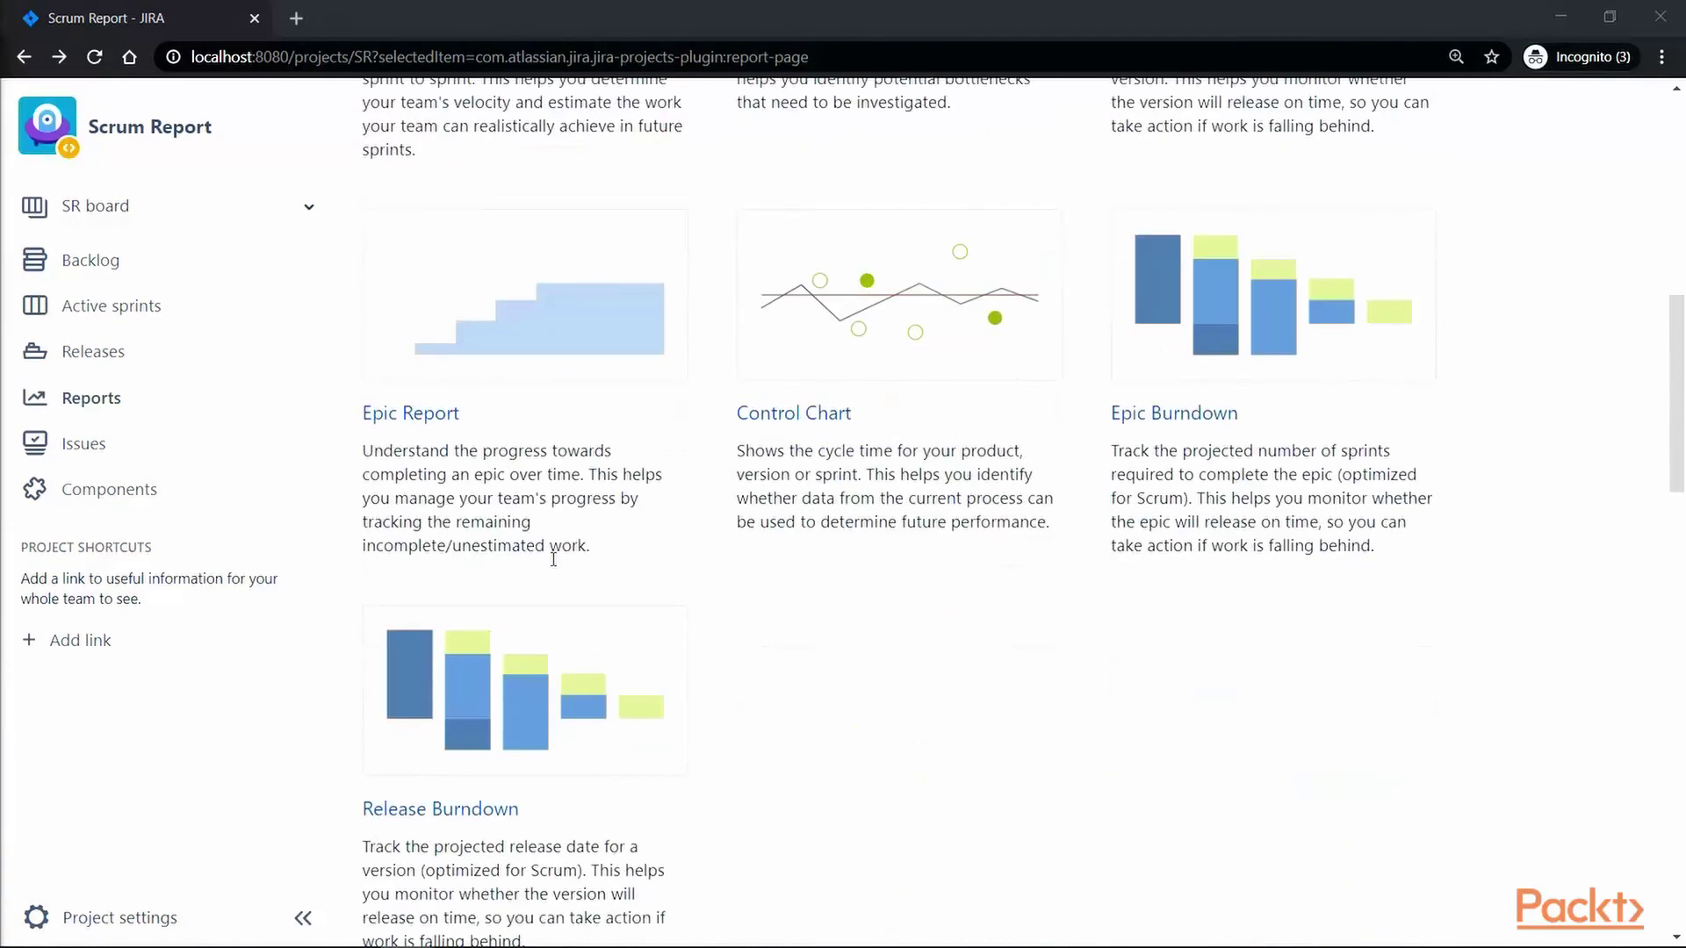
scroll(552, 569, down, 2)
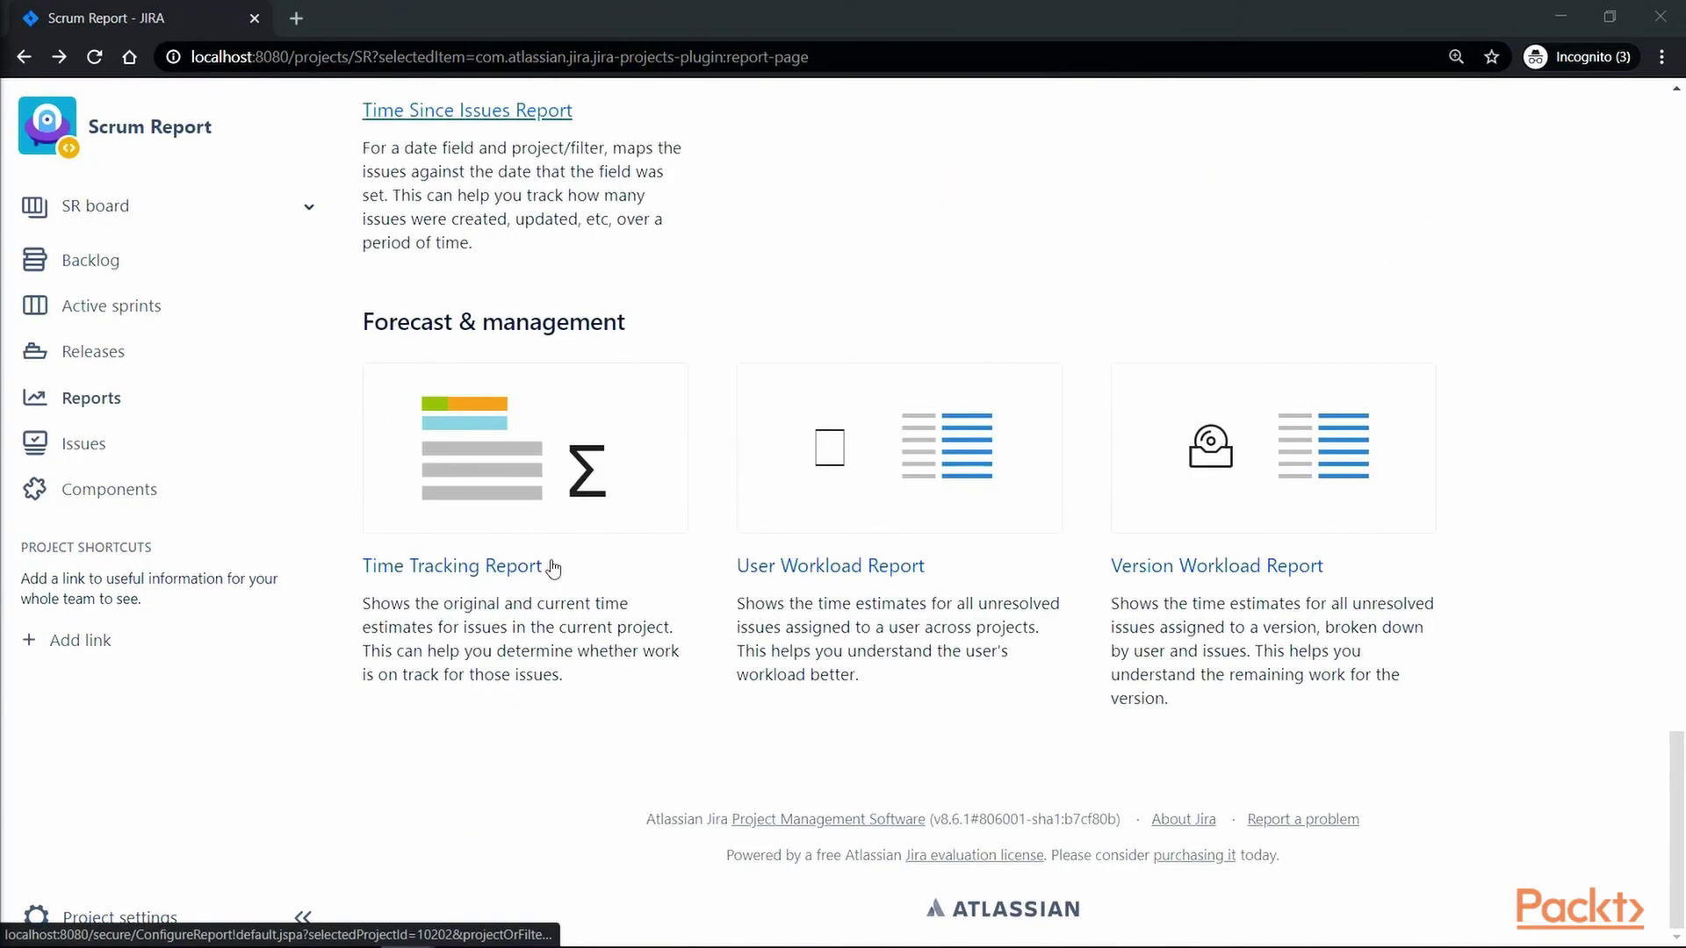
click(457, 572)
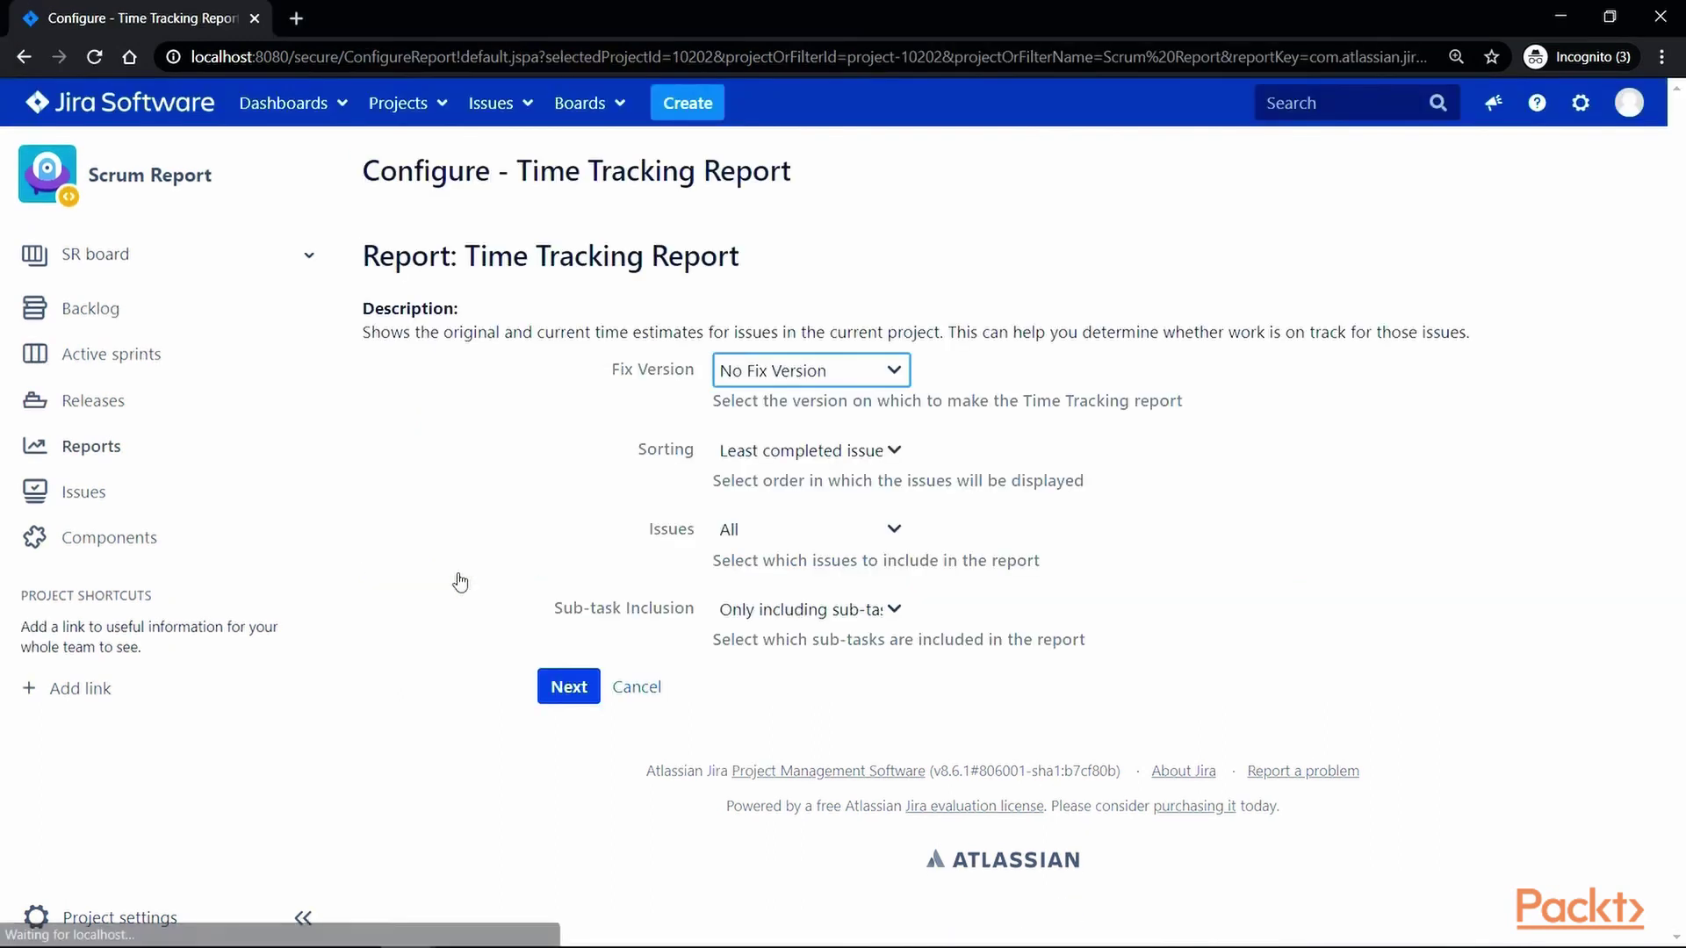
Keep No Fix Version, least-completed-first sorting, all issues, and only sub-tasks with the selected version.
click(901, 376)
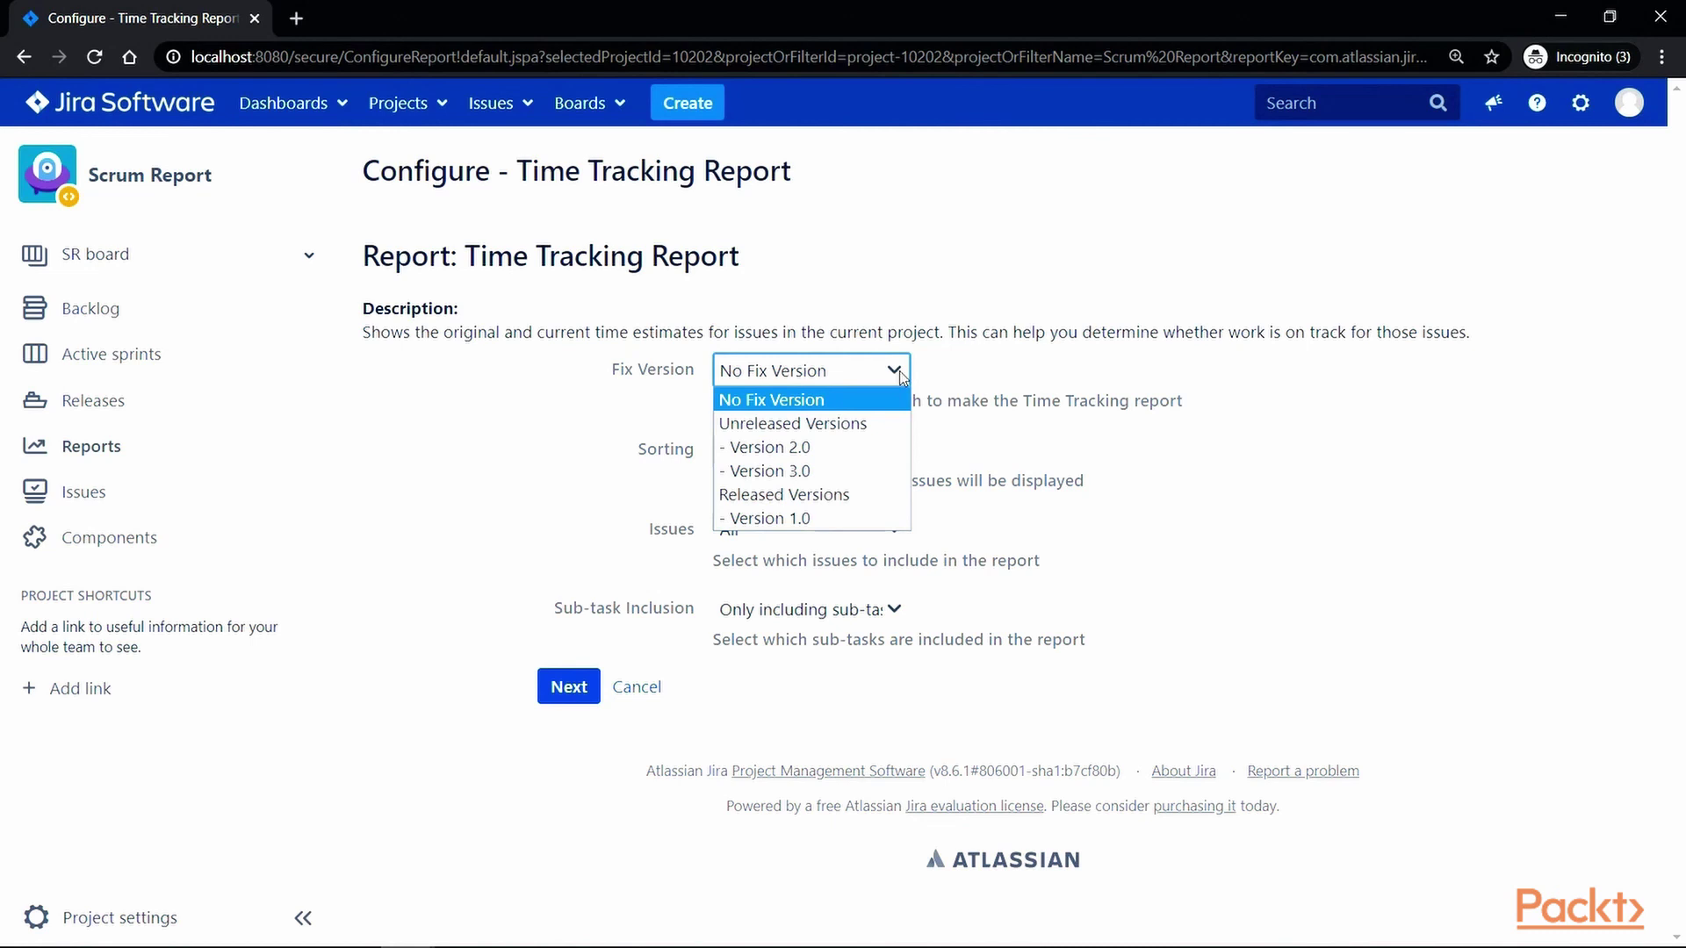
click(1077, 388)
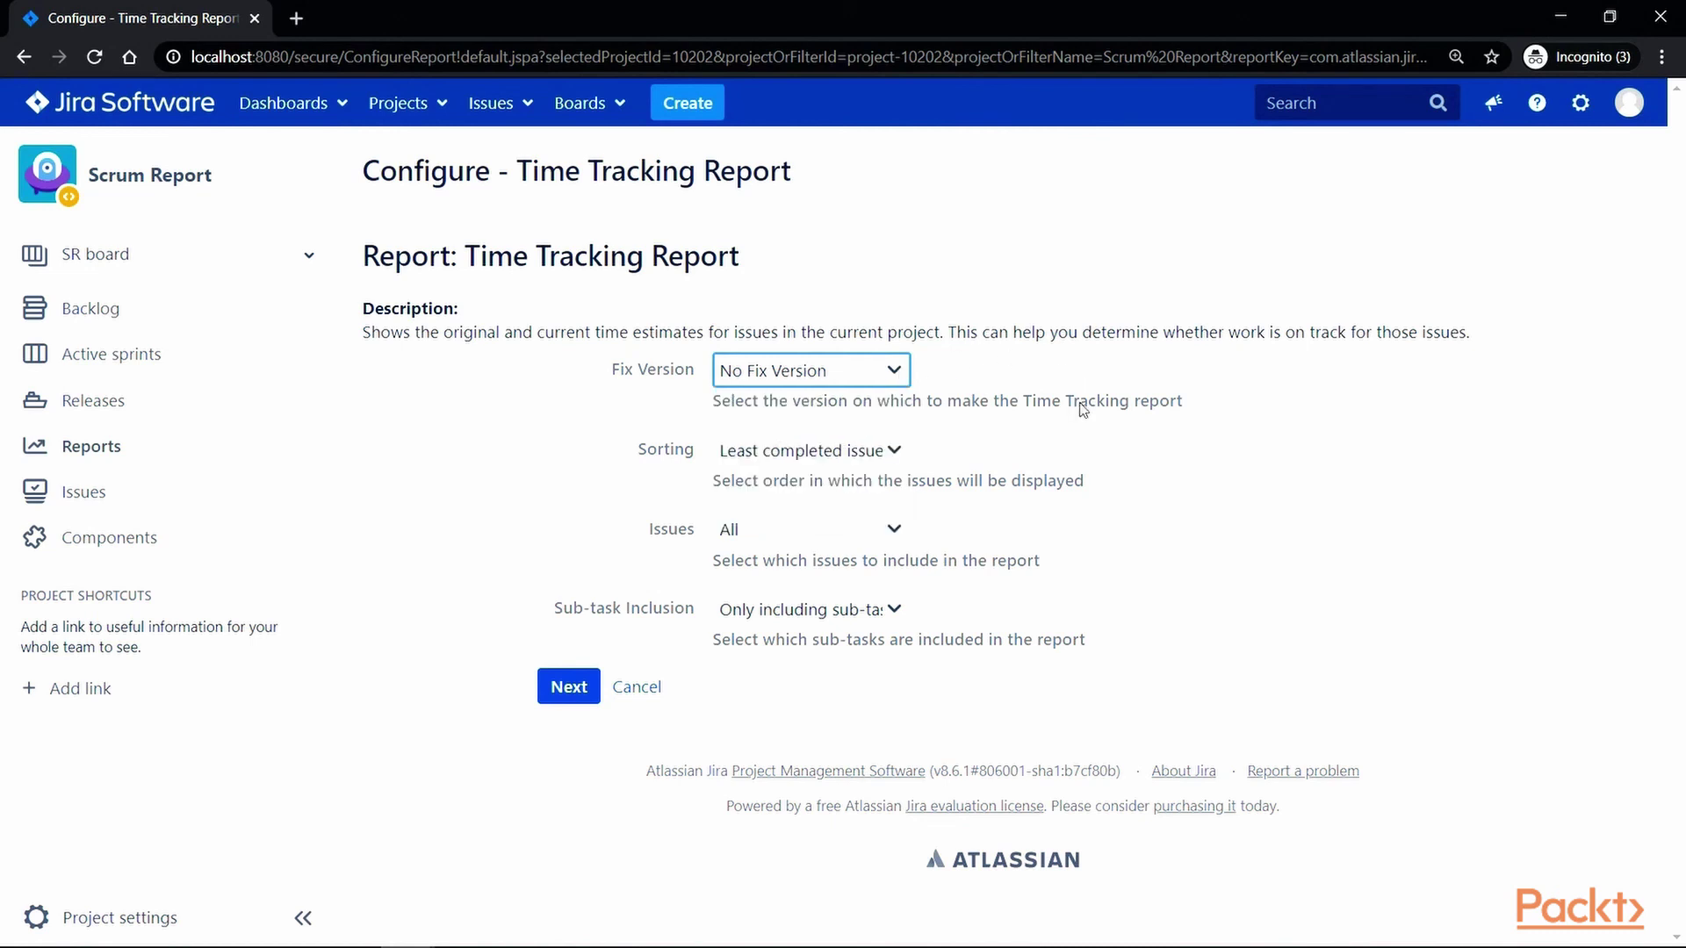
click(908, 466)
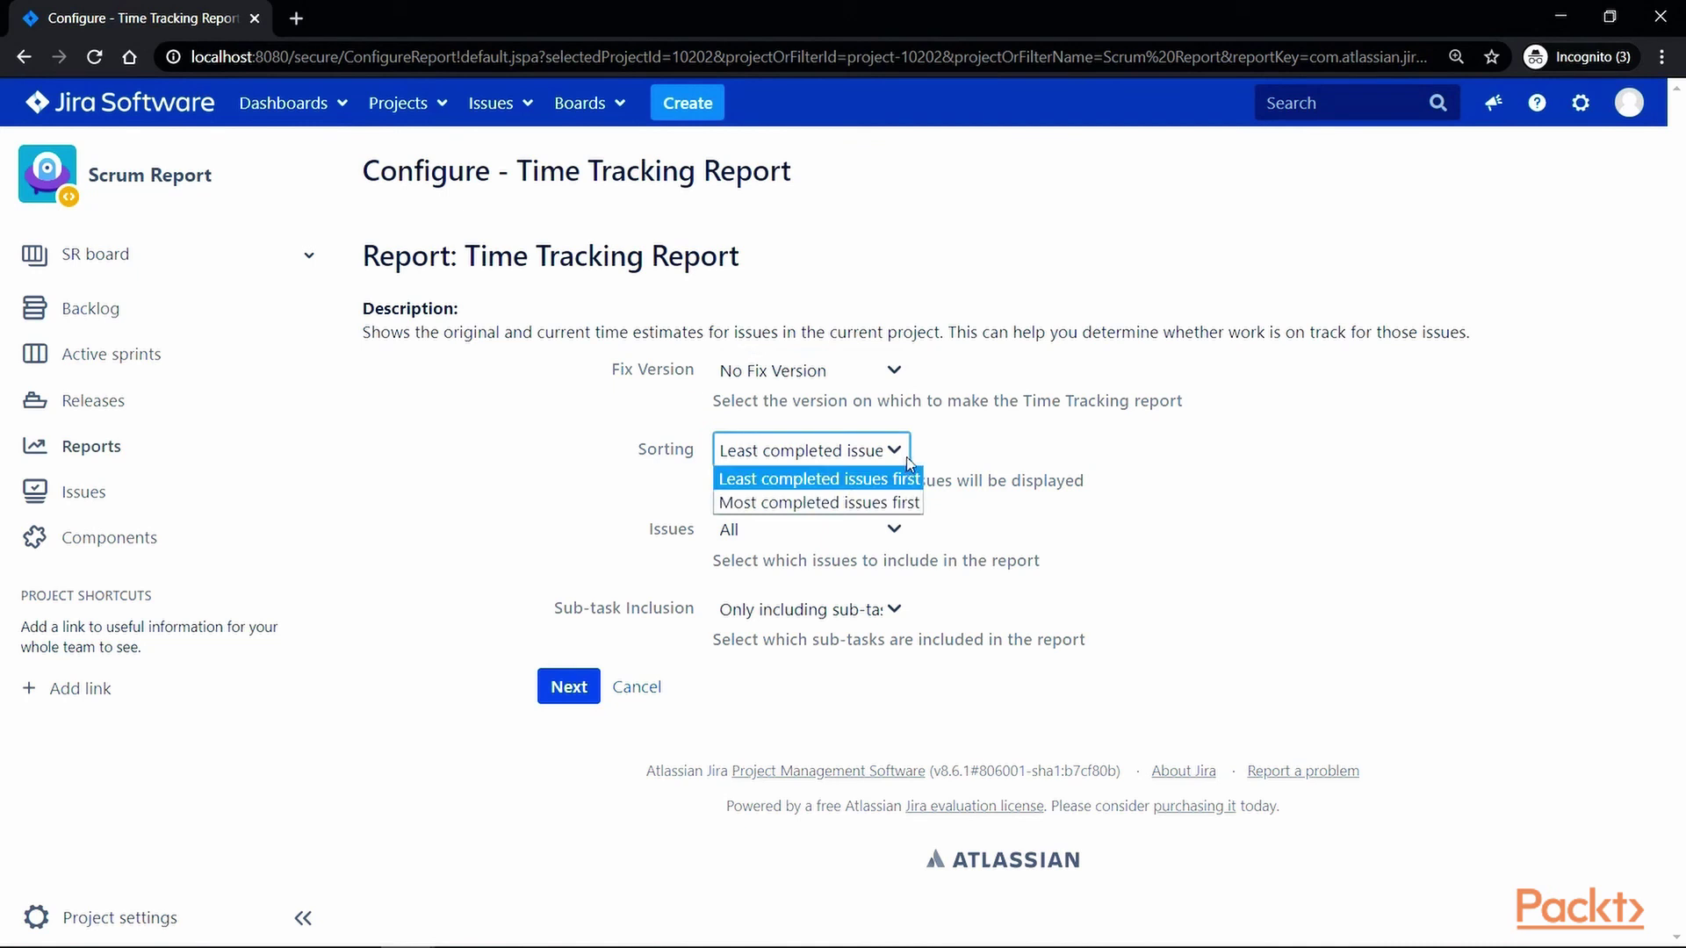
click(1086, 507)
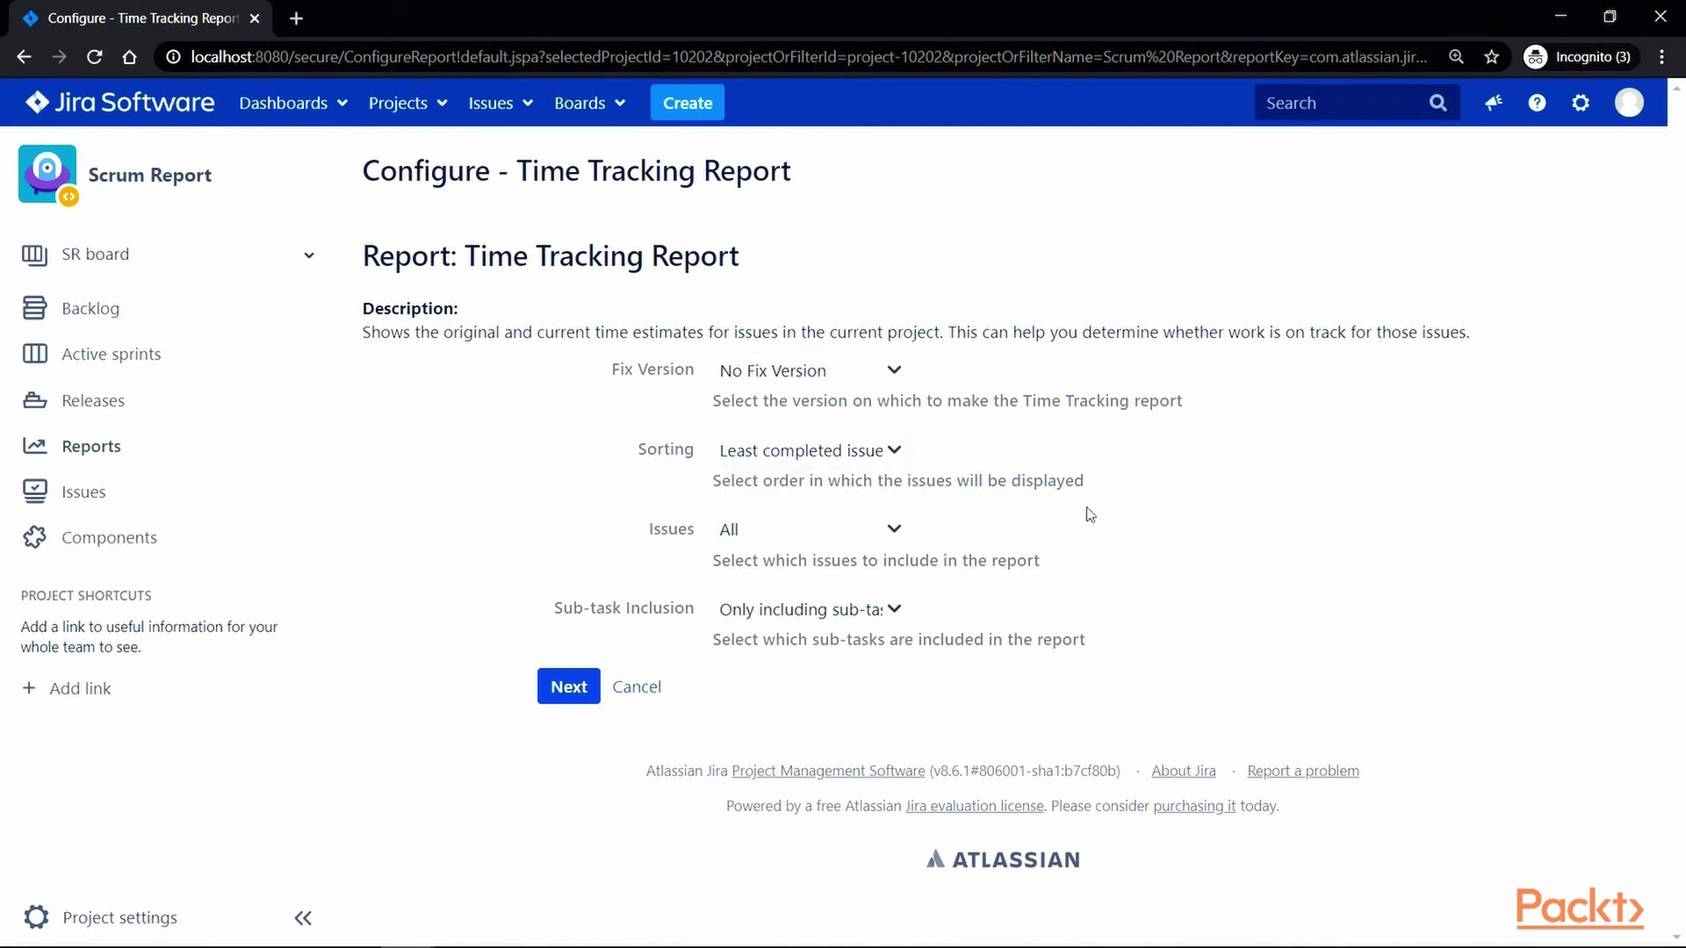
click(894, 532)
click(1087, 558)
click(894, 612)
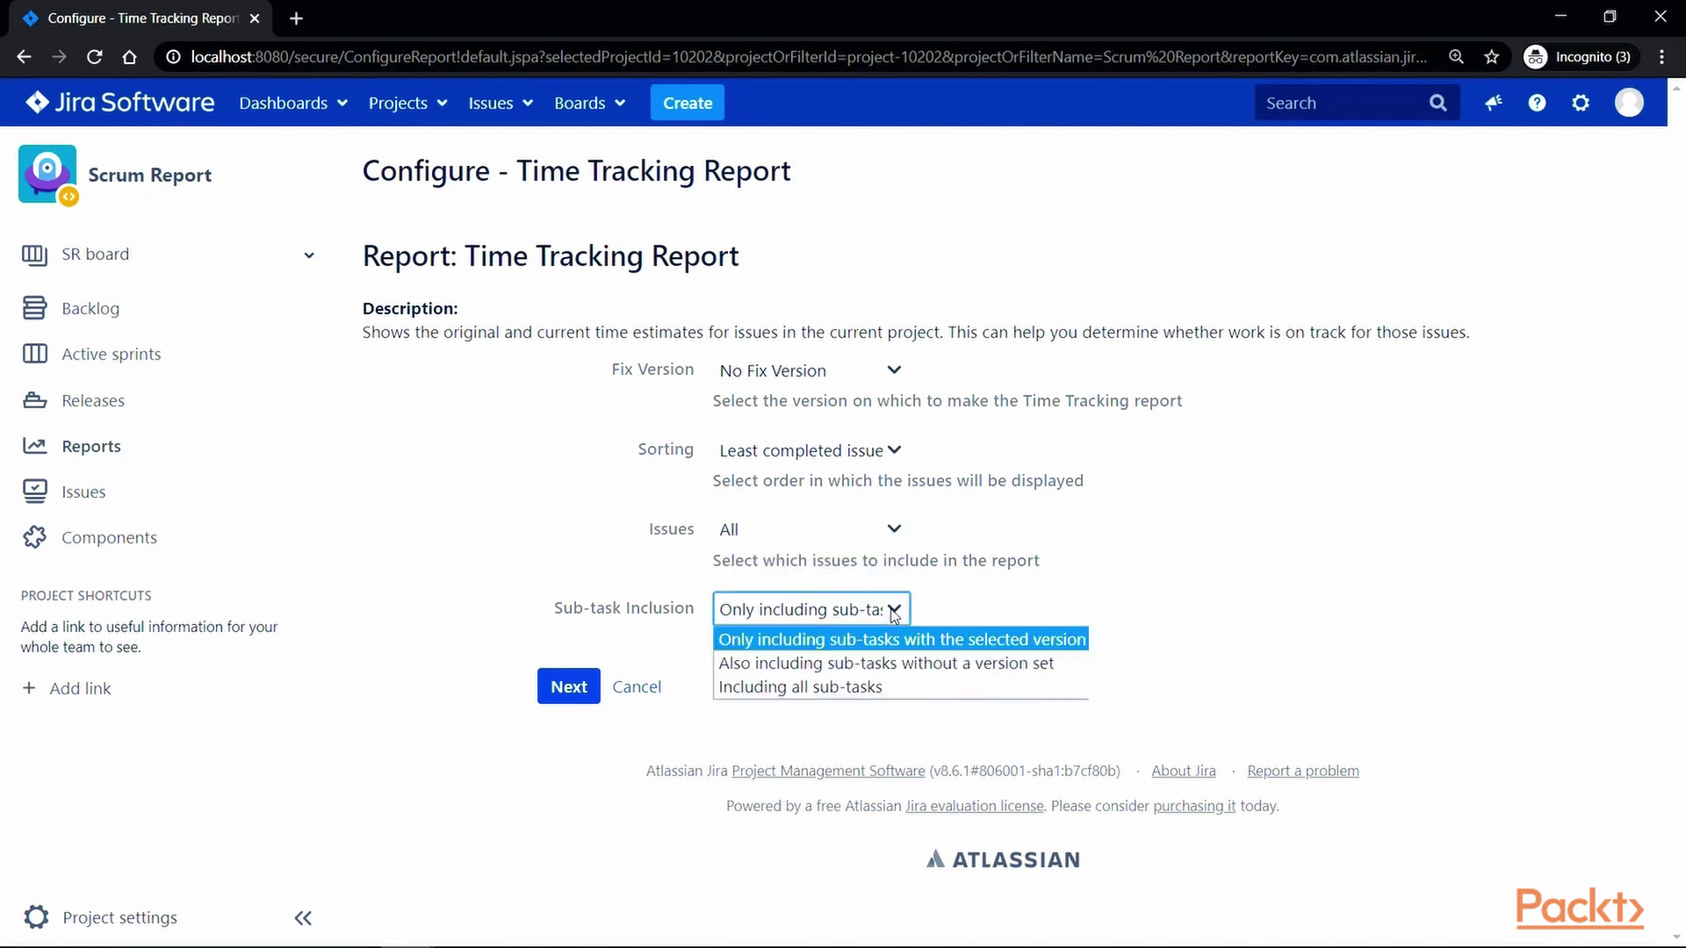
click(580, 525)
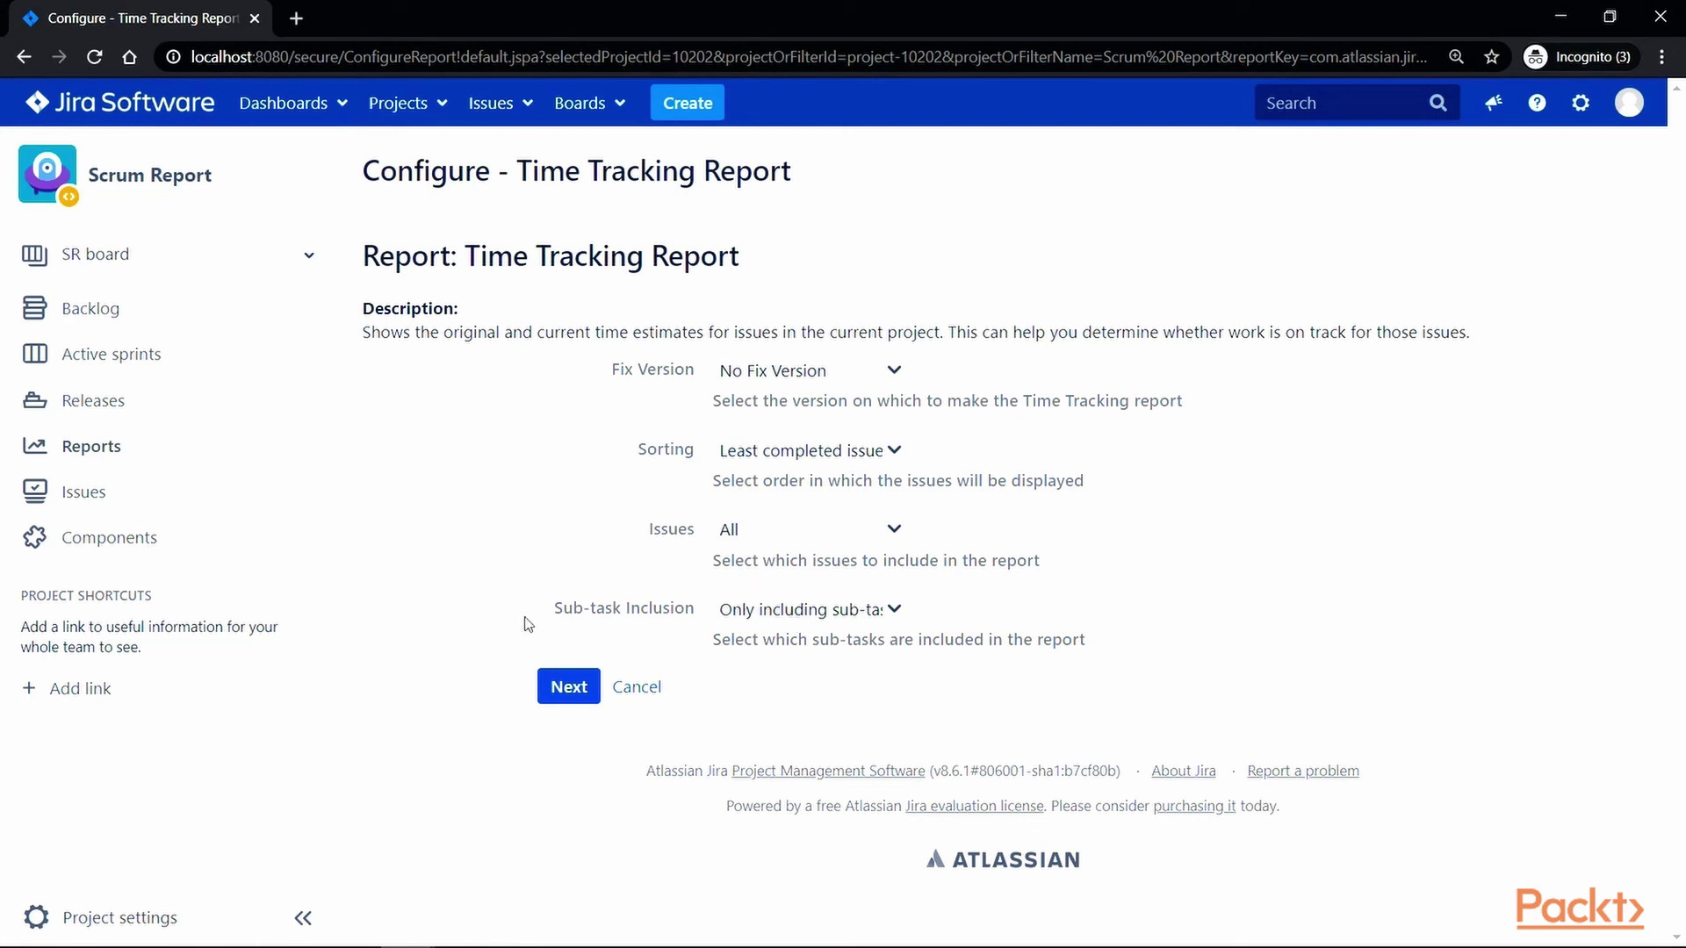
Generate the time tracking report (58% progress, 3w 3d estimate) and select SR-15's 4d time spent.
click(569, 688)
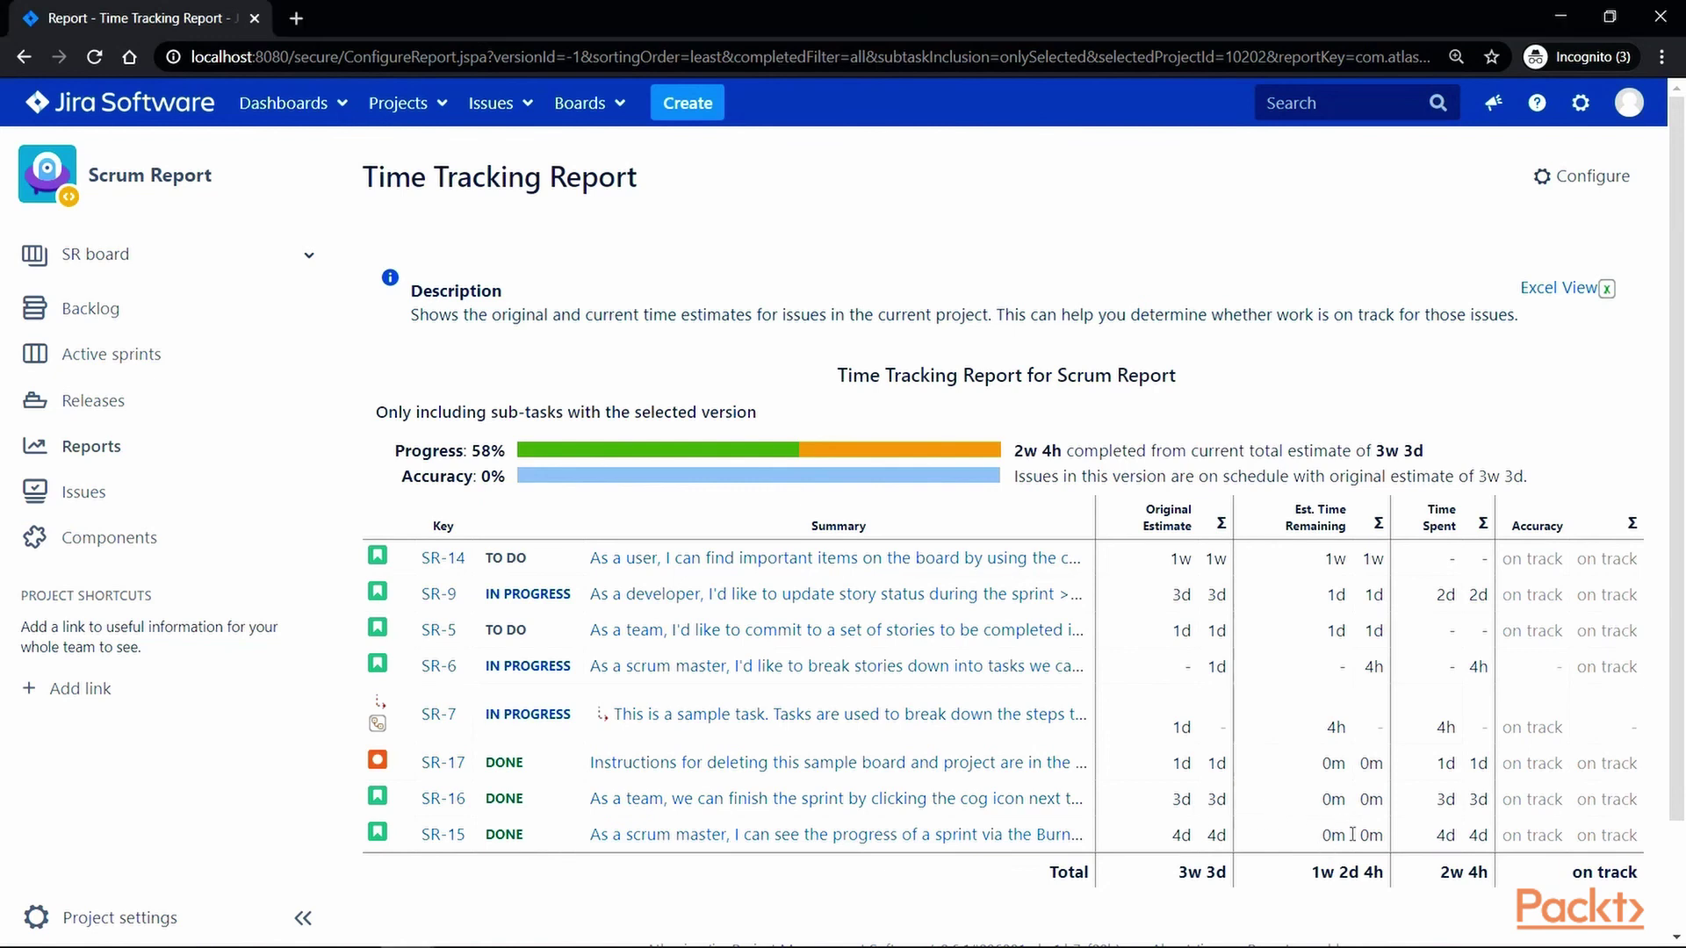
double_click(1454, 834)
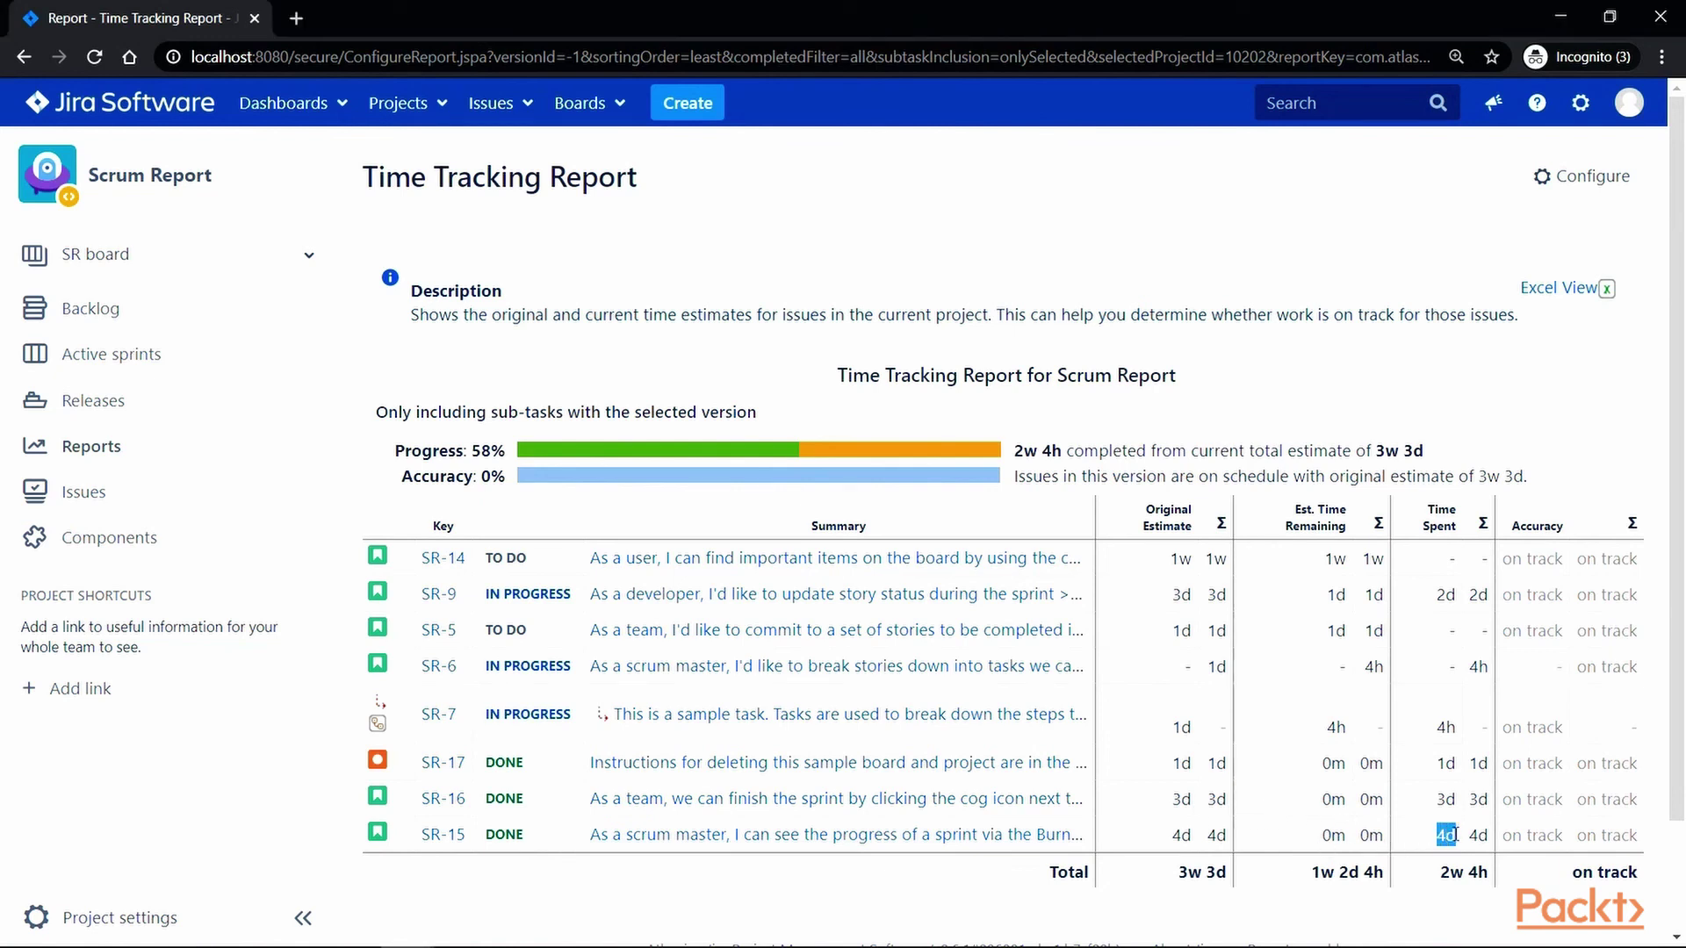